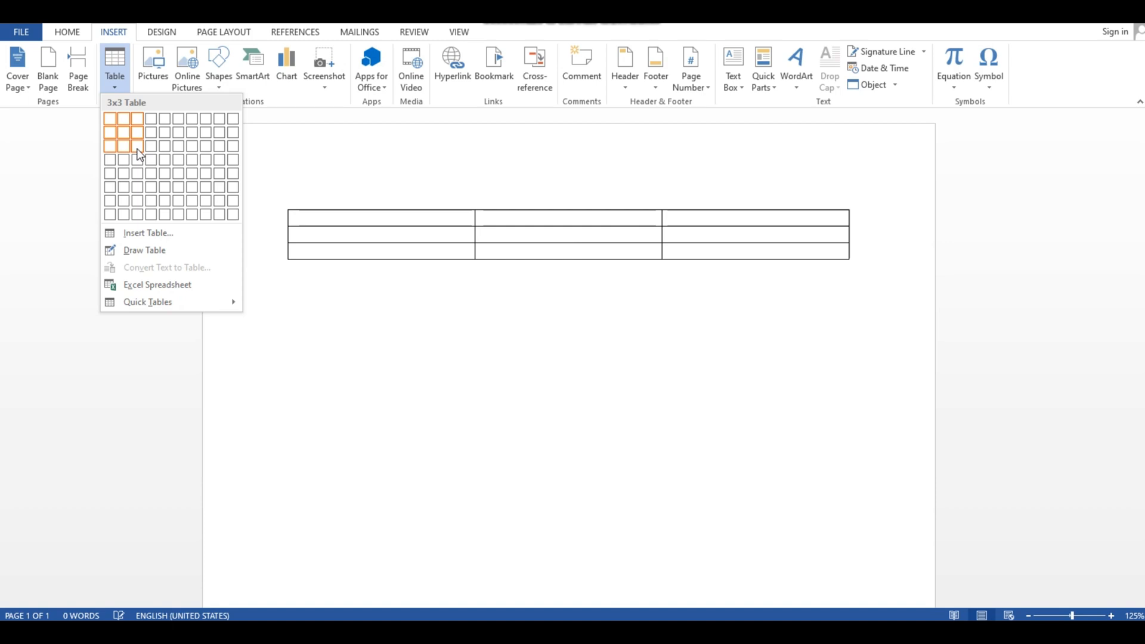
- Insert a table with three columns and three rows, and a second table with two columns and four rows below it
left_click(138, 149)
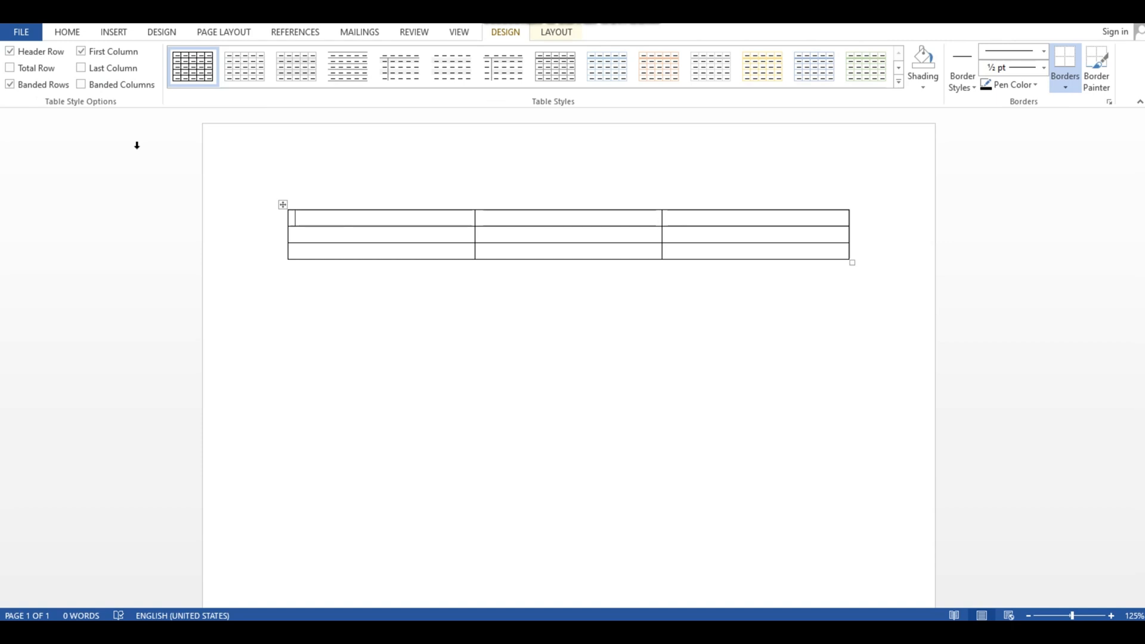
left_click(345, 394)
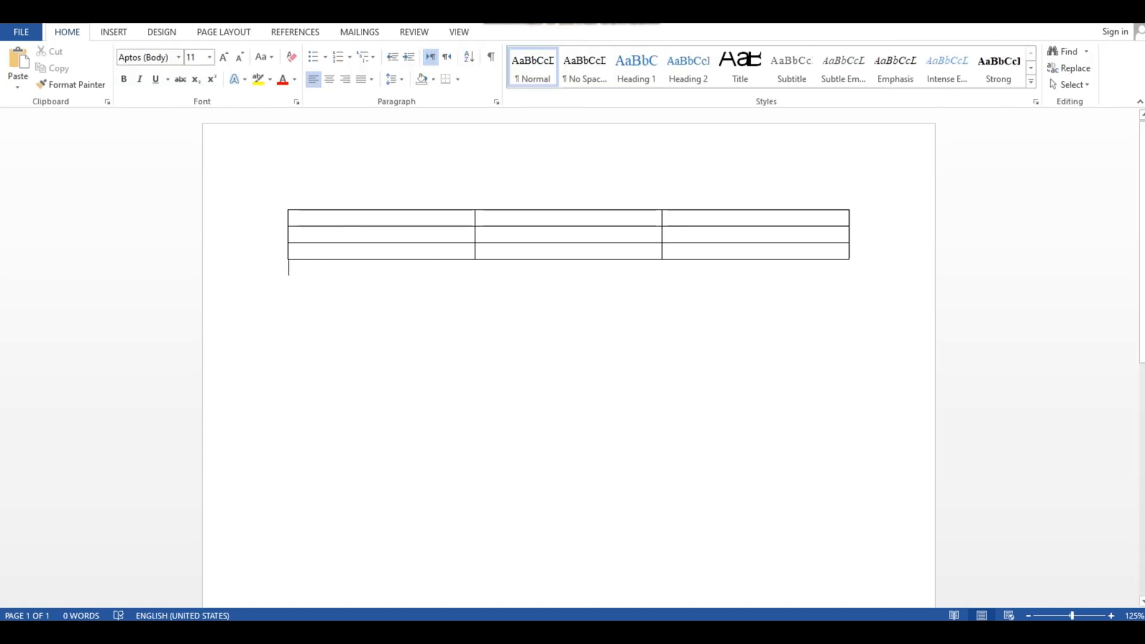
left_click(113, 33)
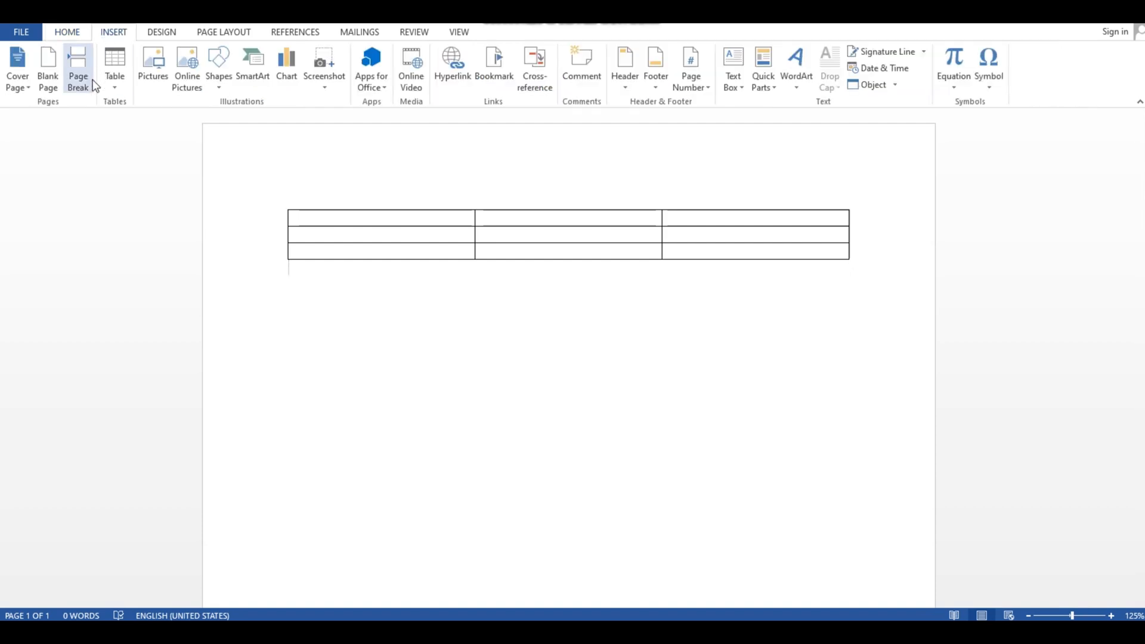
left_click(113, 88)
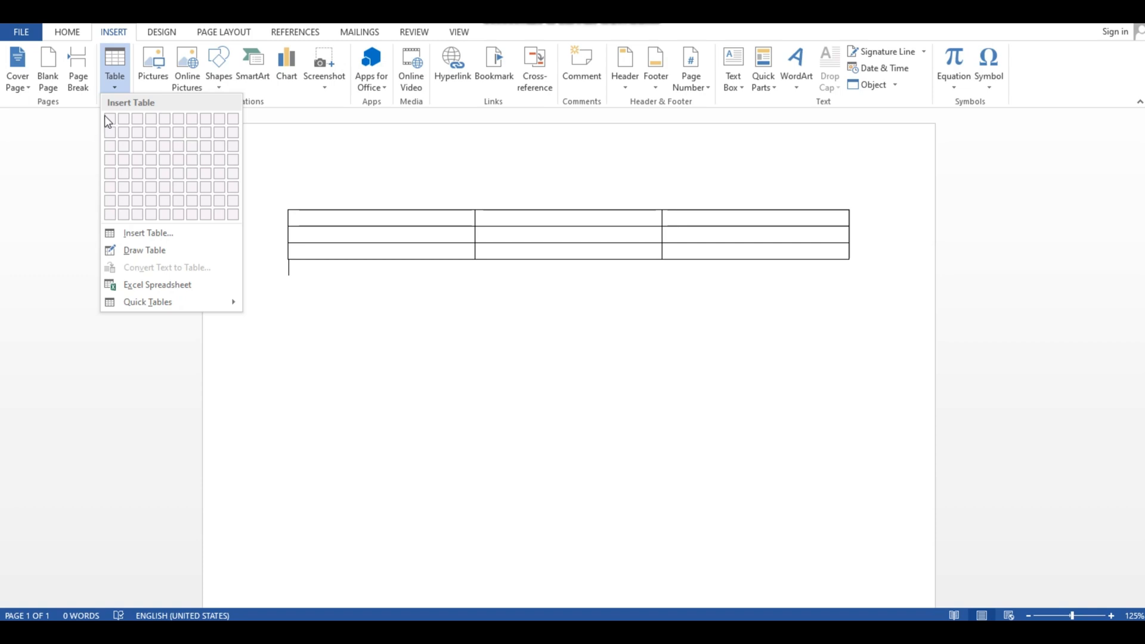
left_click(282, 288)
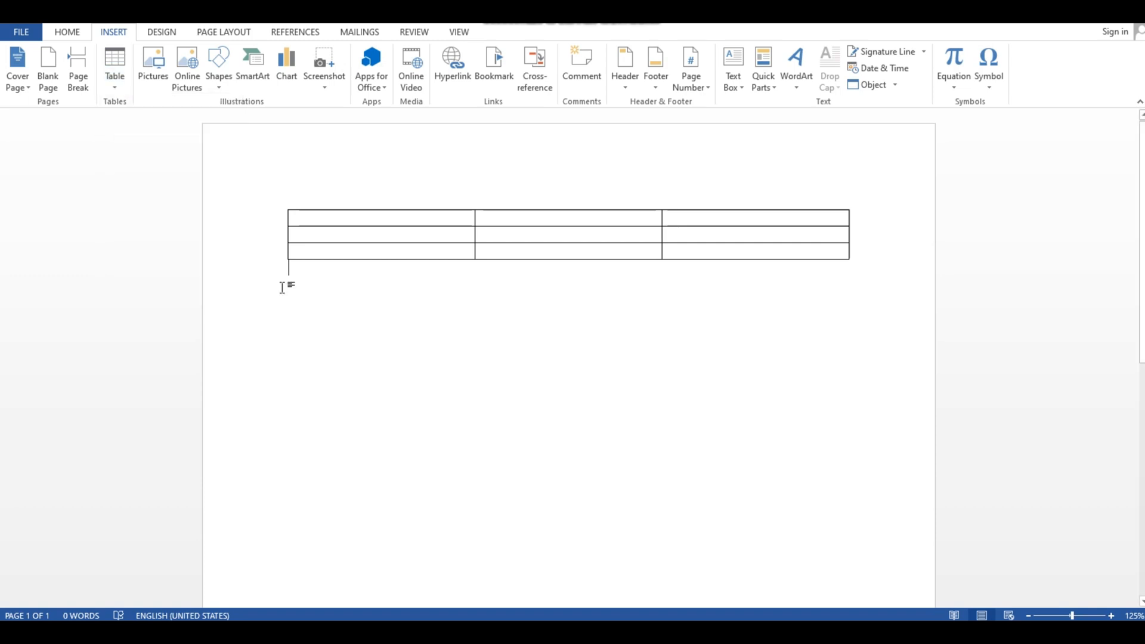
left_click(117, 85)
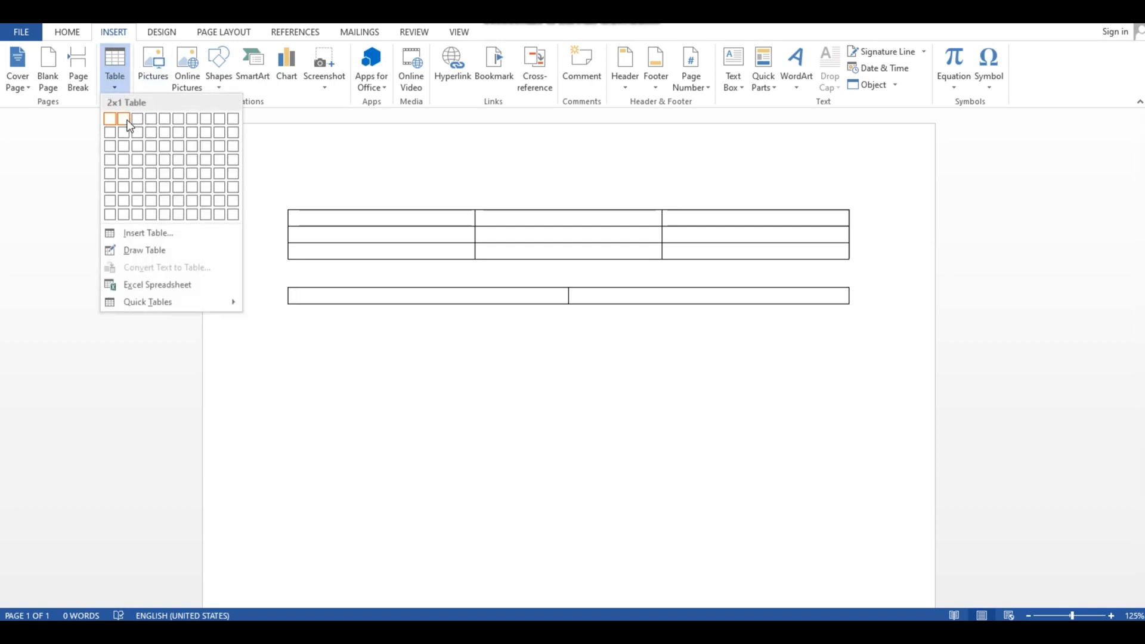
left_click(124, 160)
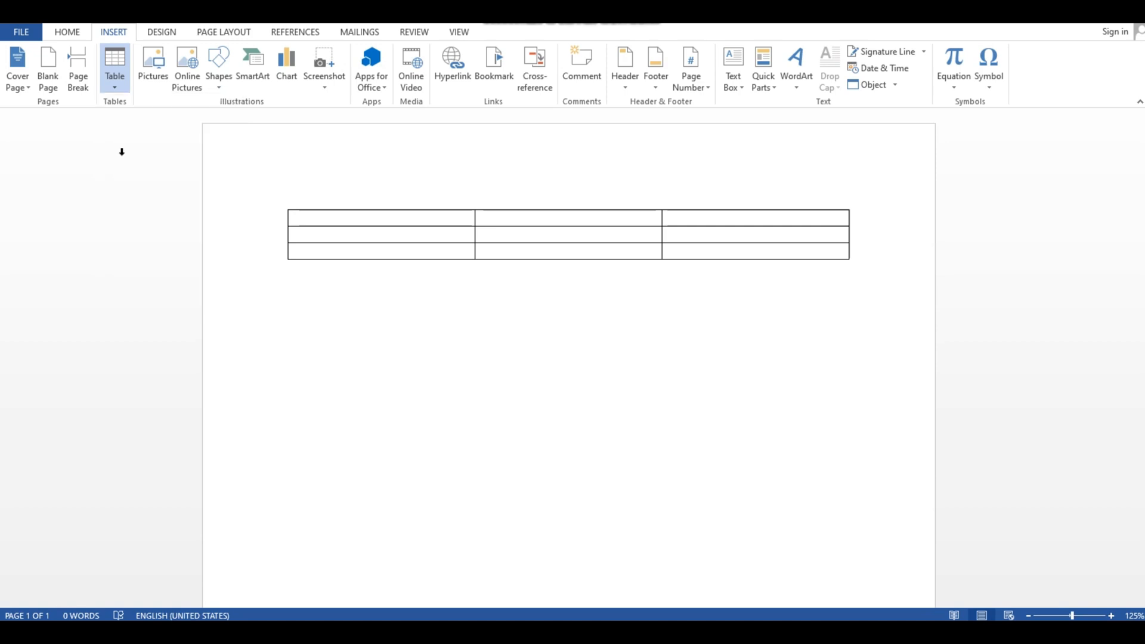
- Insert a third table with ten columns and two rows below the two-column table
left_click(392, 391)
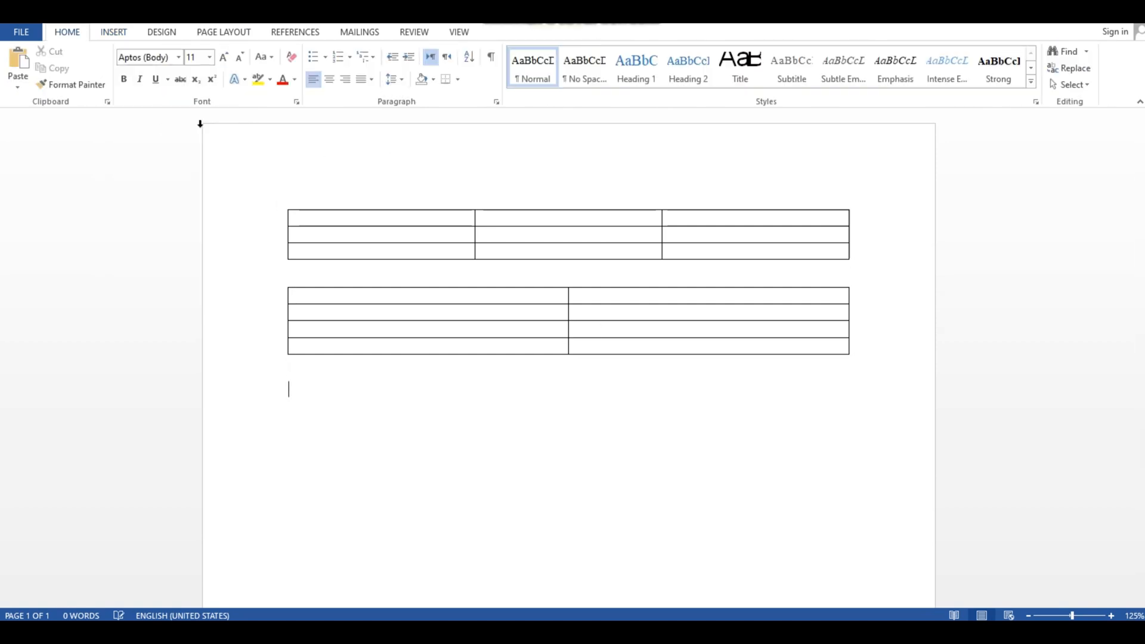
left_click(114, 34)
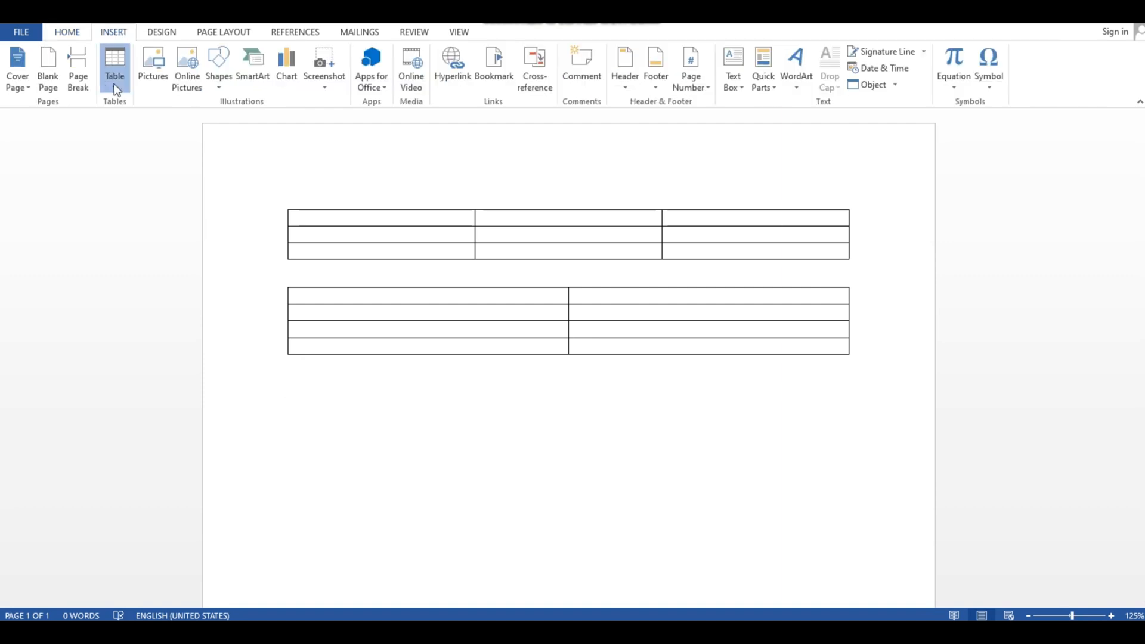
left_click(114, 83)
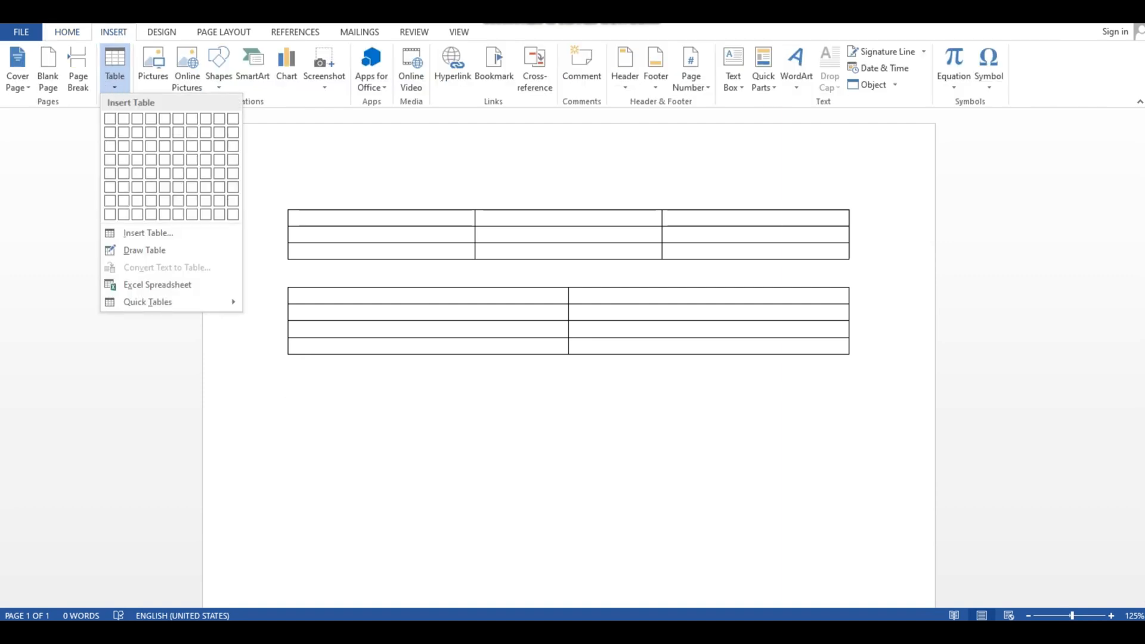
left_click(232, 135)
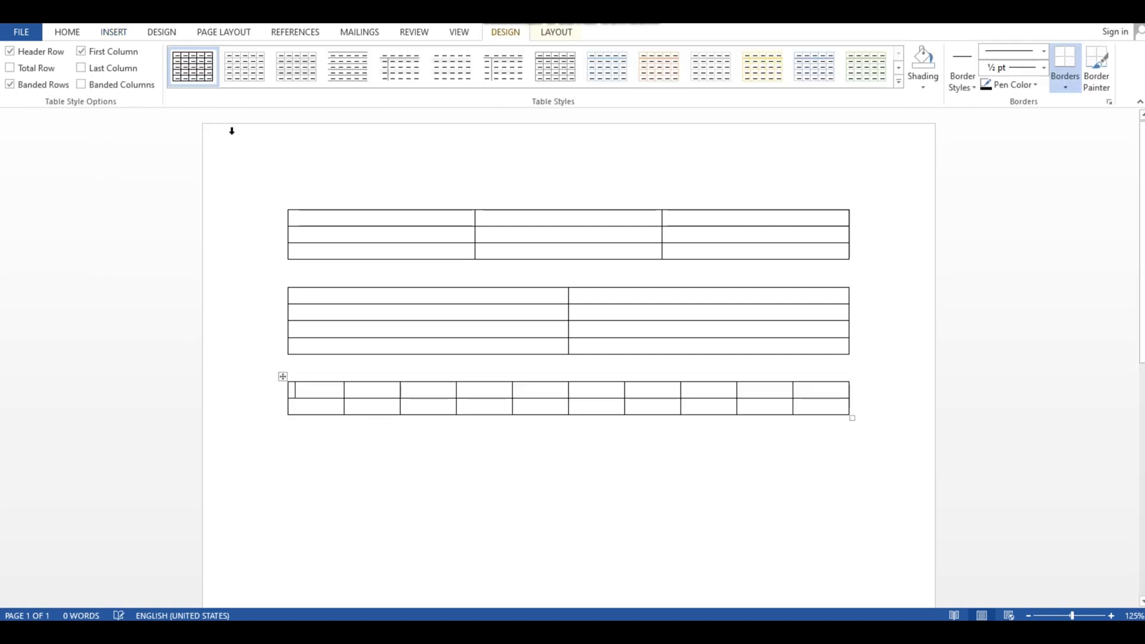
left_click(541, 435)
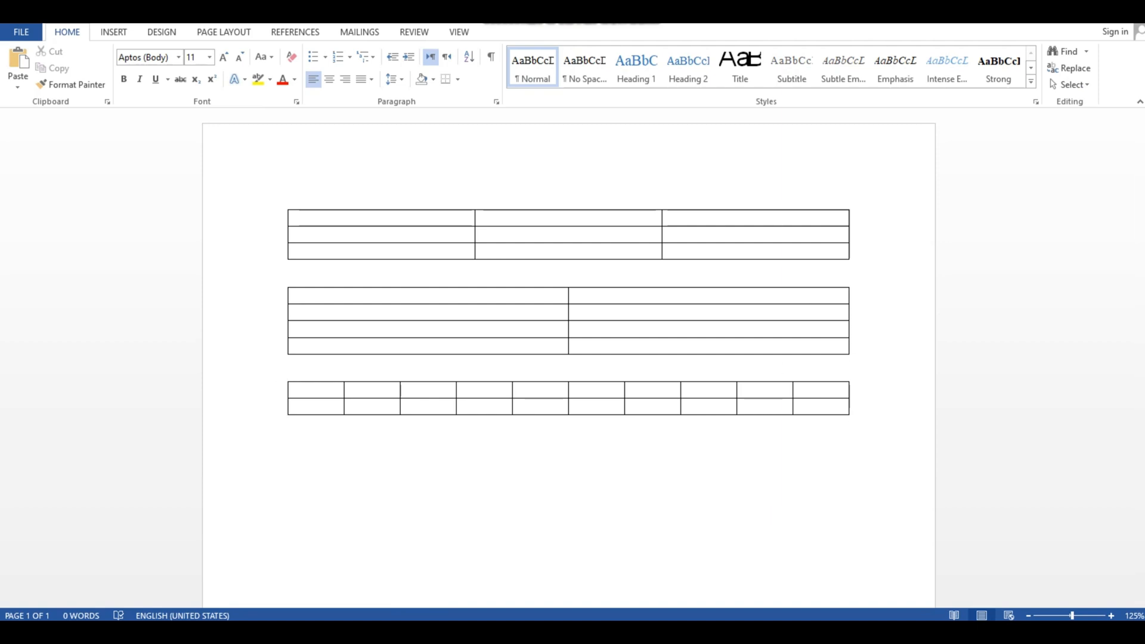
left_click(588, 633)
left_click(747, 124)
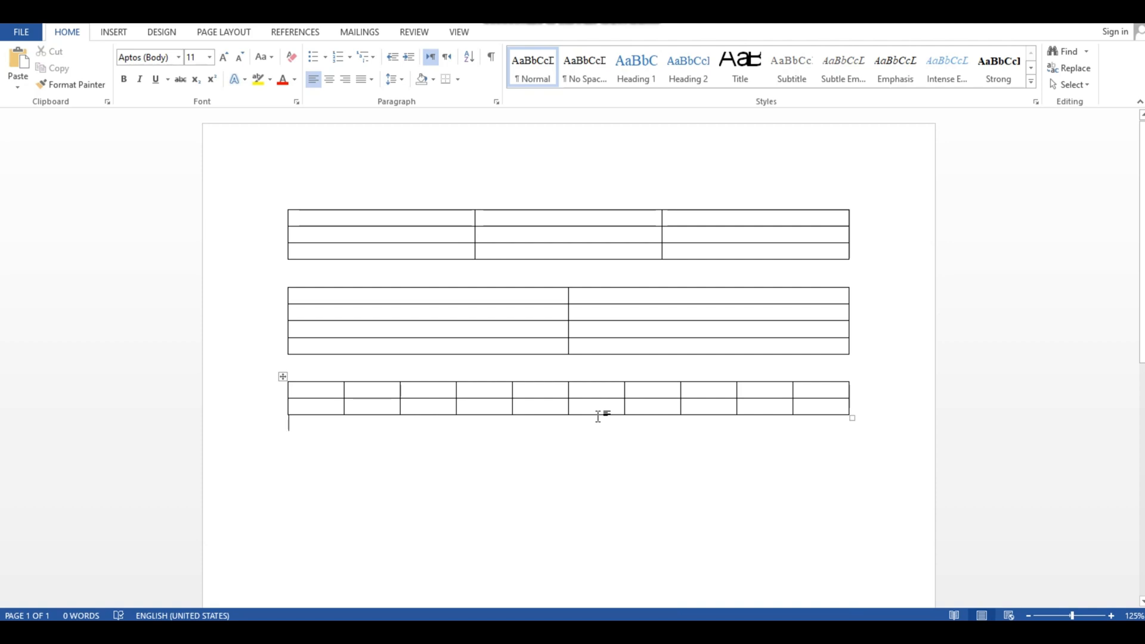
- Nest a table with three columns and two rows in the first cell of the two-column table
scroll(555, 360, "up", 3)
scroll(555, 360, "up", 2)
scroll(574, 480, "up", 3)
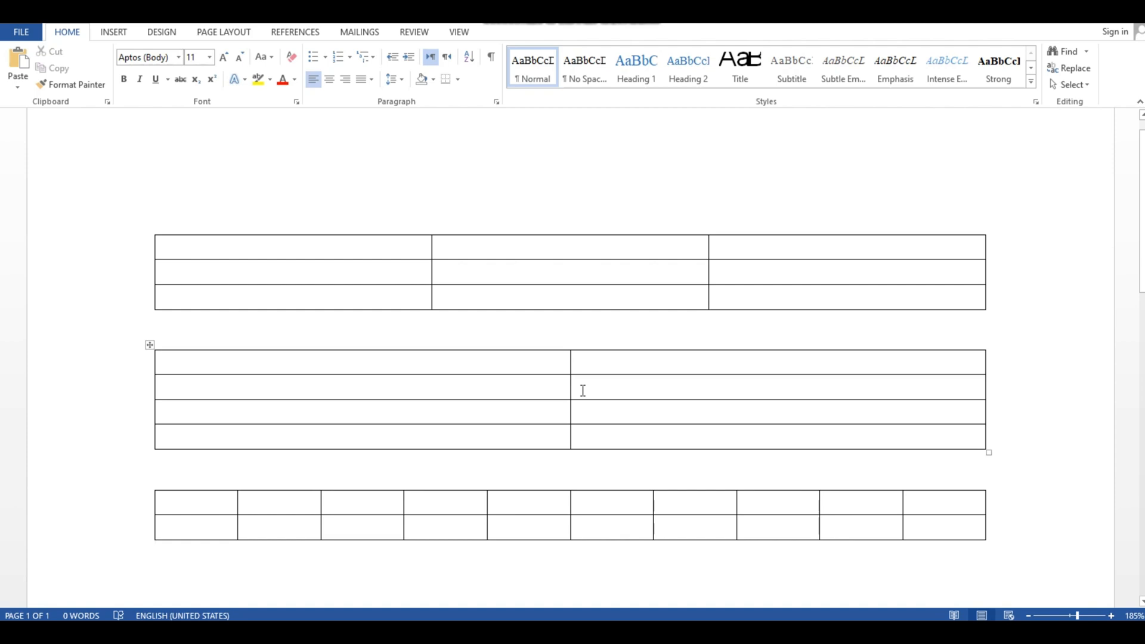
left_click(353, 369)
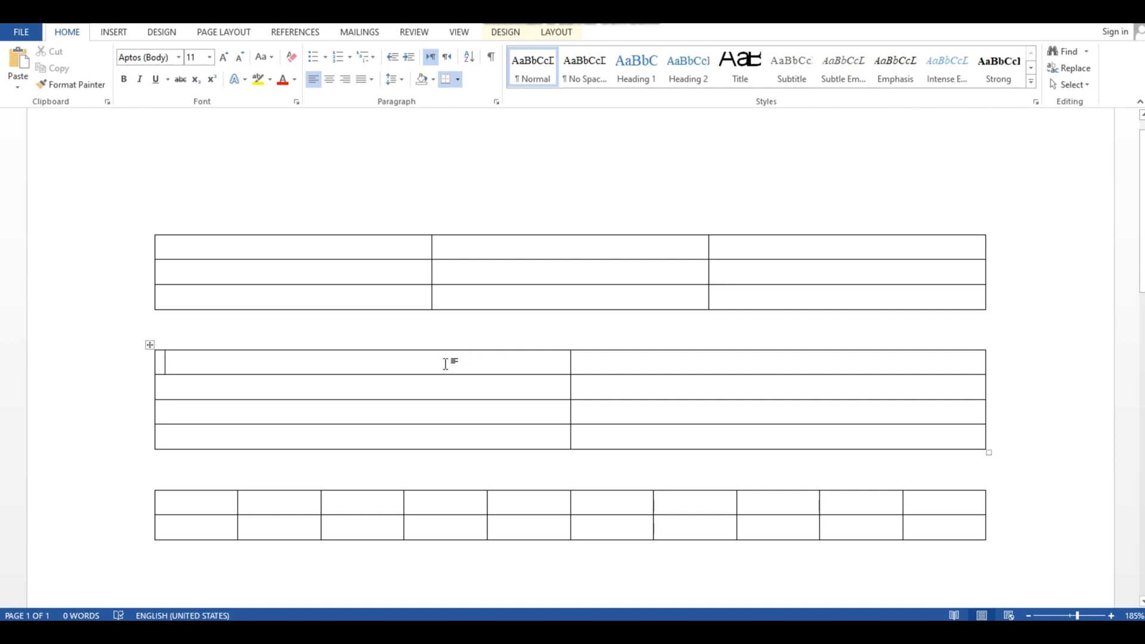
left_click(115, 35)
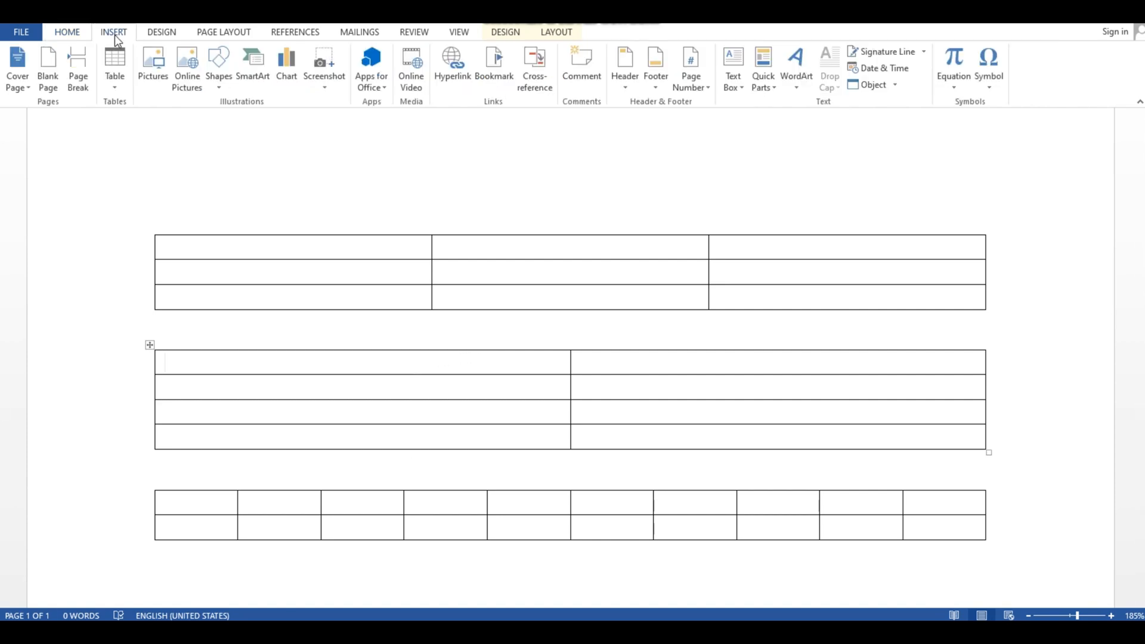
left_click(117, 73)
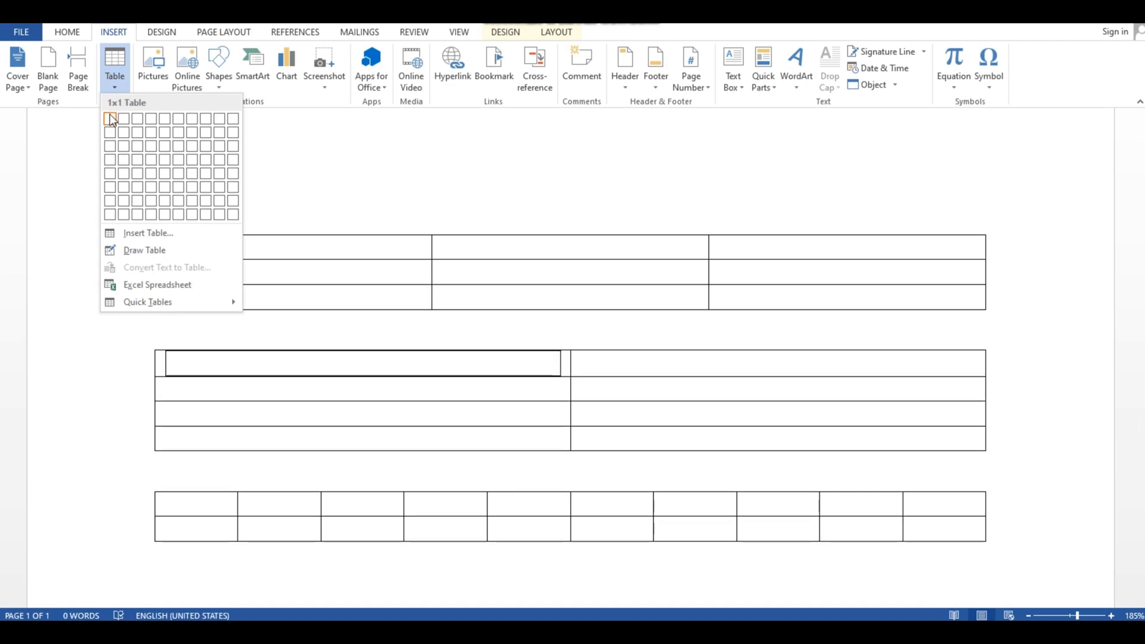
left_click(136, 134)
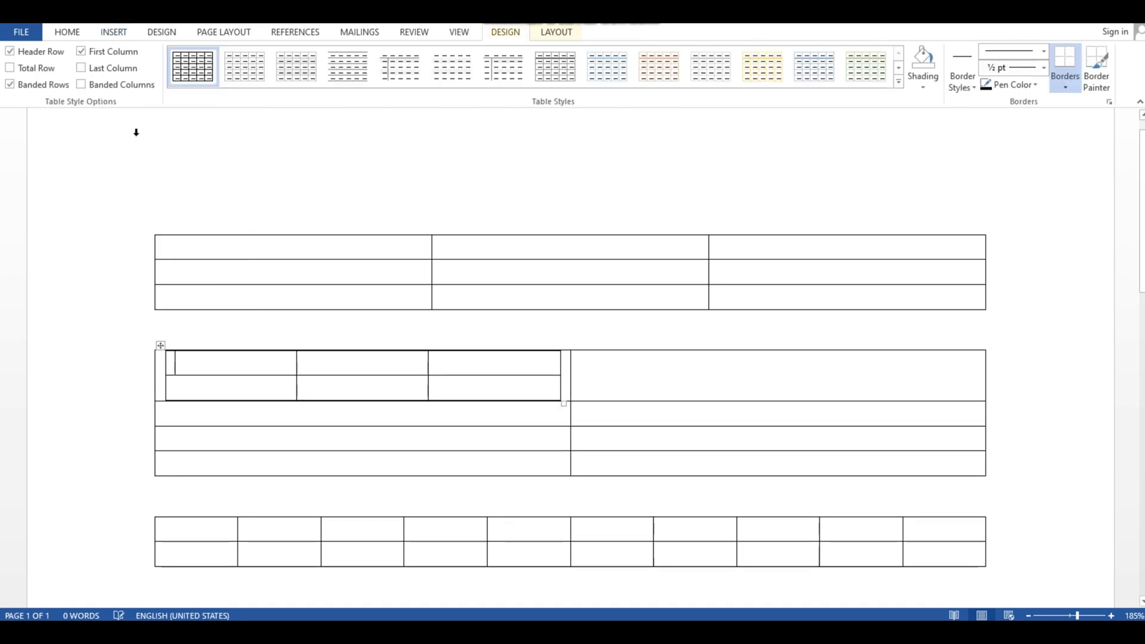
left_click(135, 311)
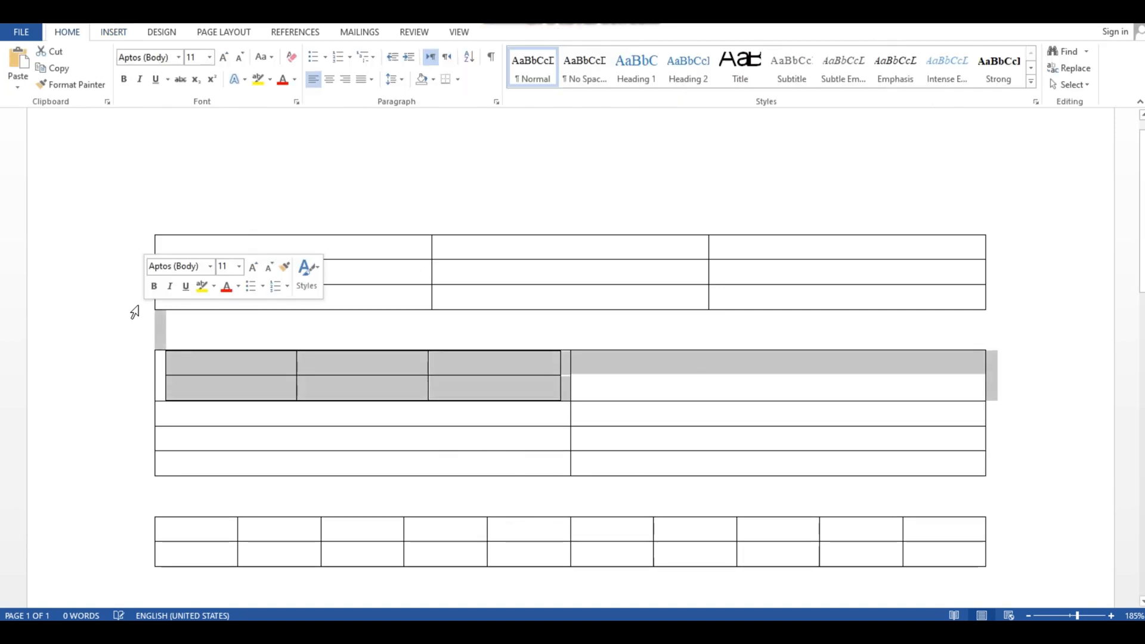
left_click(358, 391)
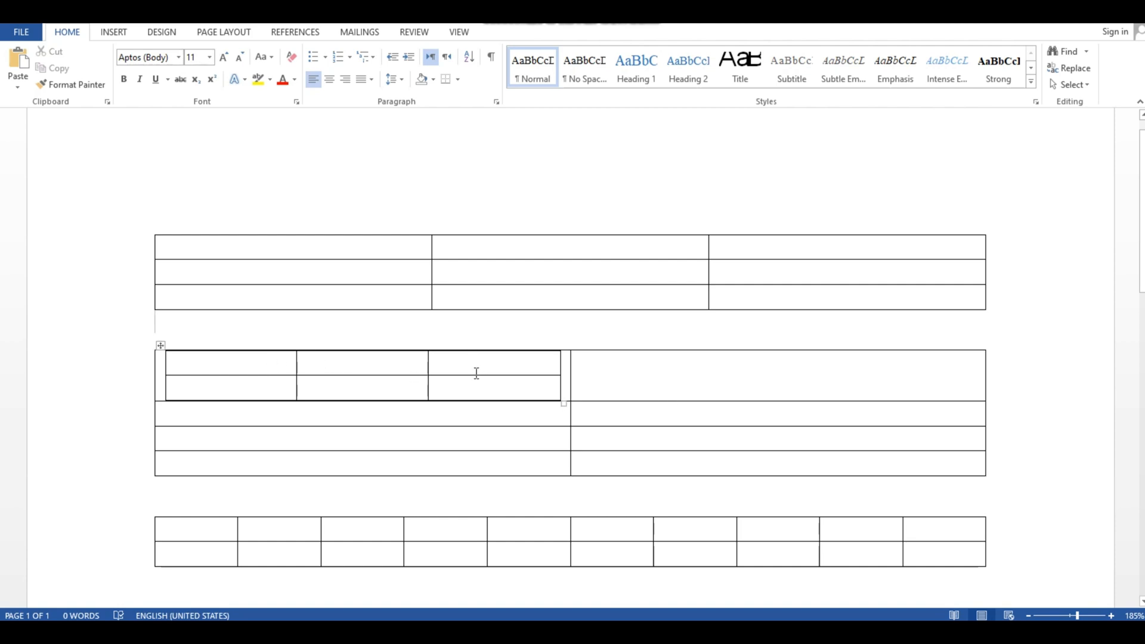
- Nest a table with two columns and one row in the first cell of the ten-column table
scroll(627, 298, "down", 1)
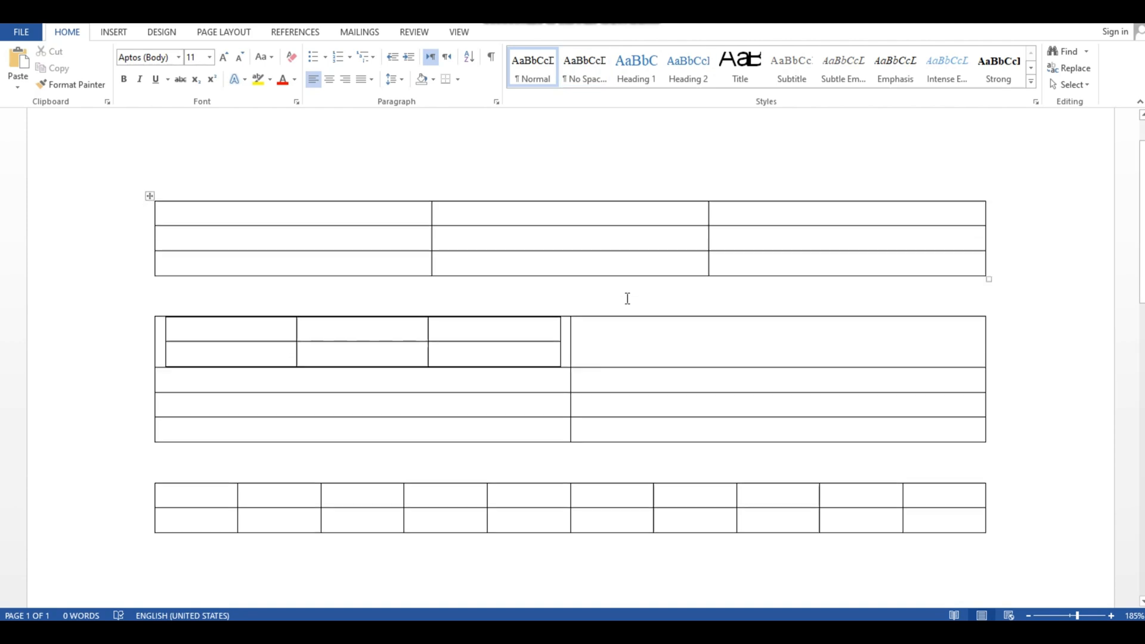
scroll(296, 449, "down", 1)
scroll(182, 455, "down", 4)
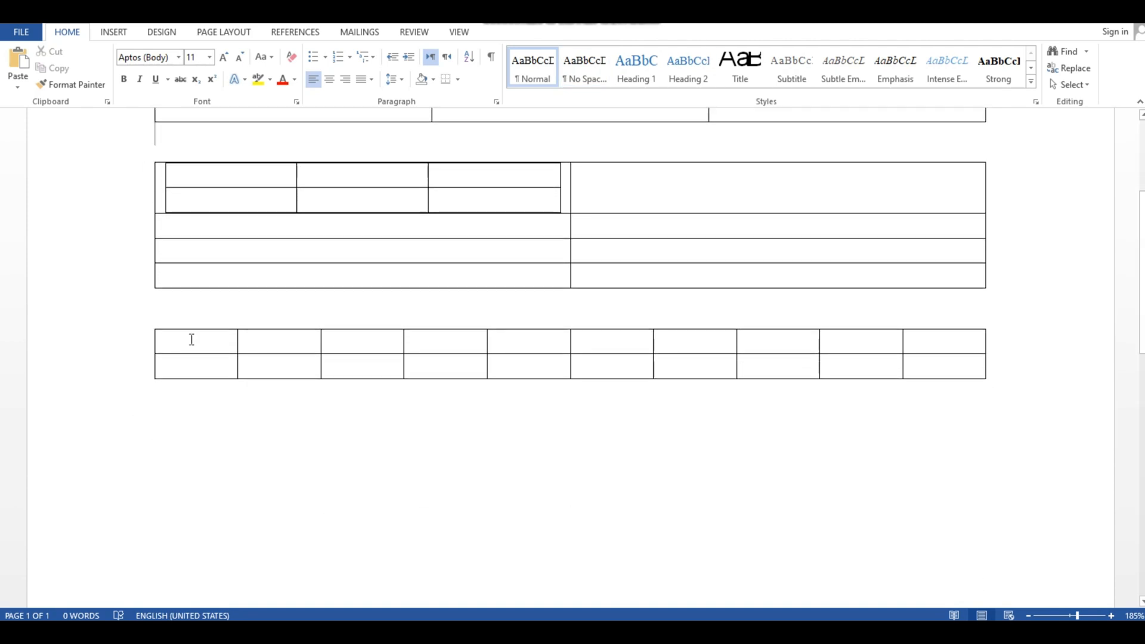
left_click(191, 339)
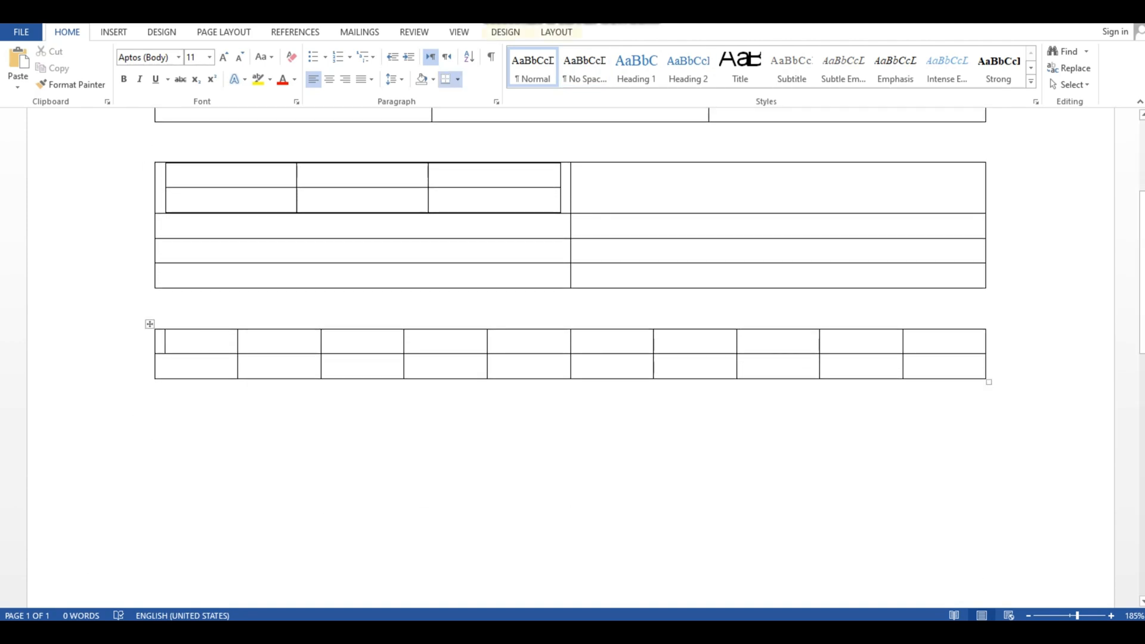
left_click(114, 32)
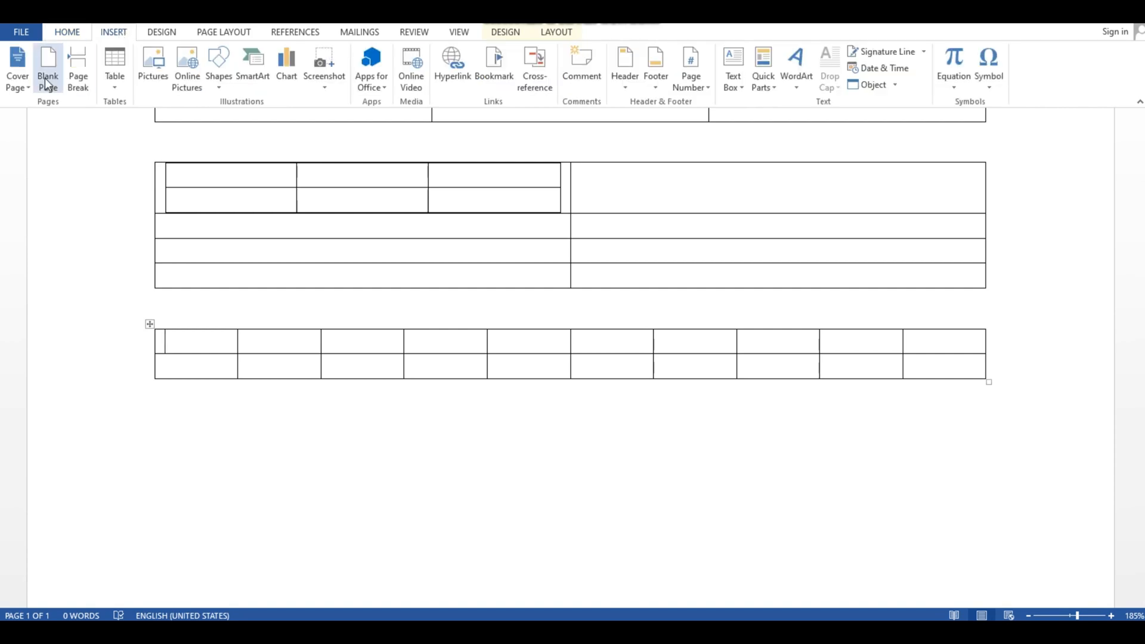
left_click(114, 86)
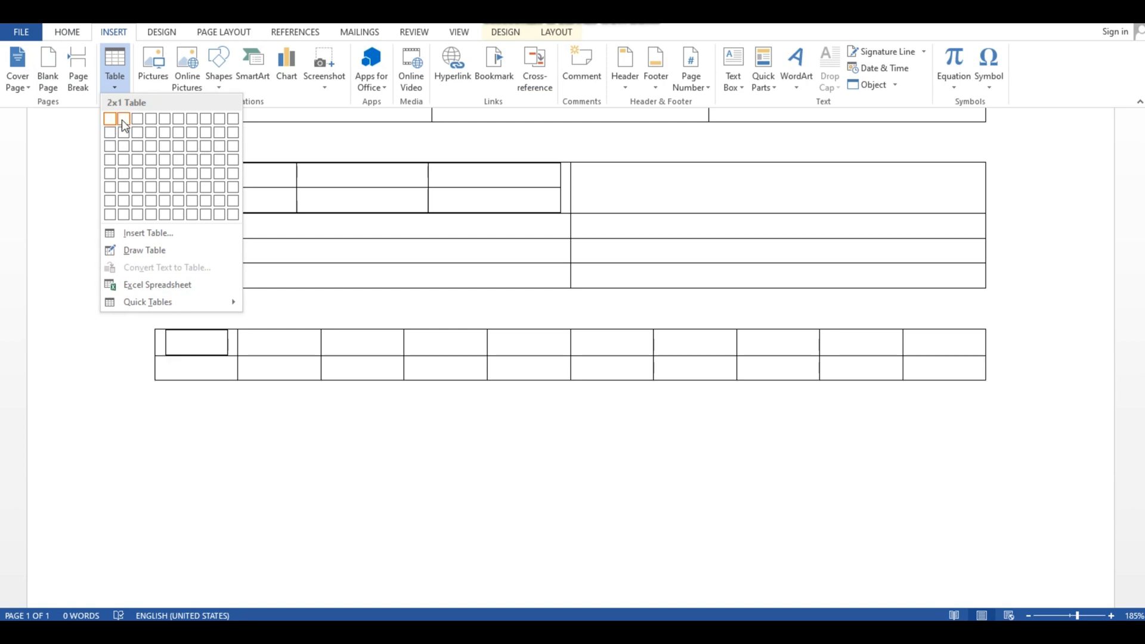
left_click(128, 122)
left_click(245, 456)
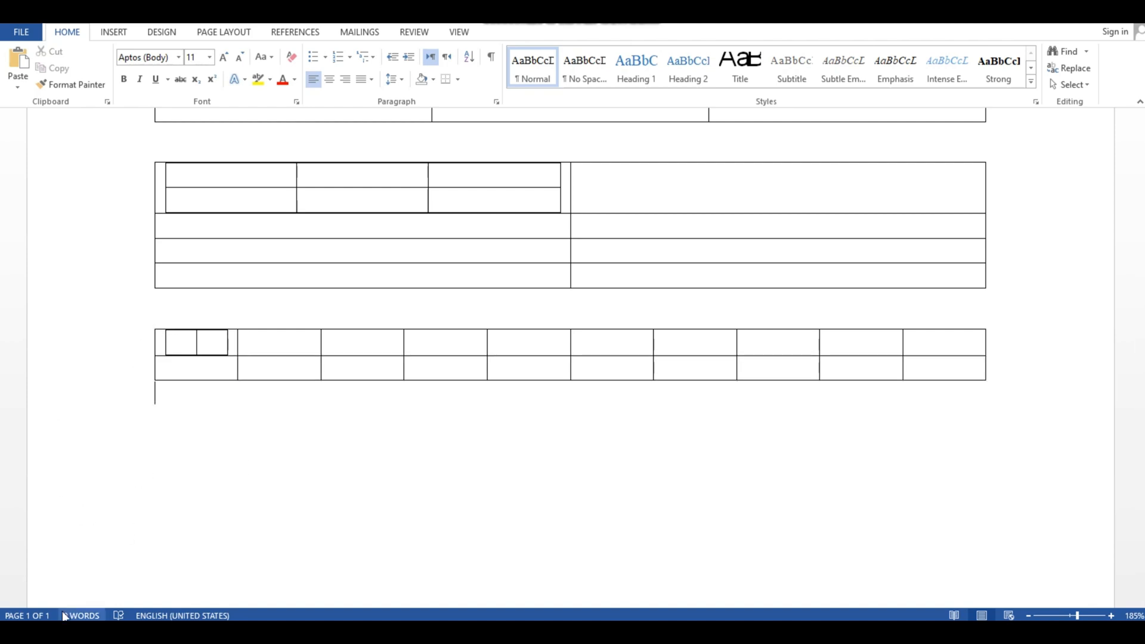
- Nest a table with two columns and one row in the first cell of the nested three-column table
scroll(167, 504, "up", 3)
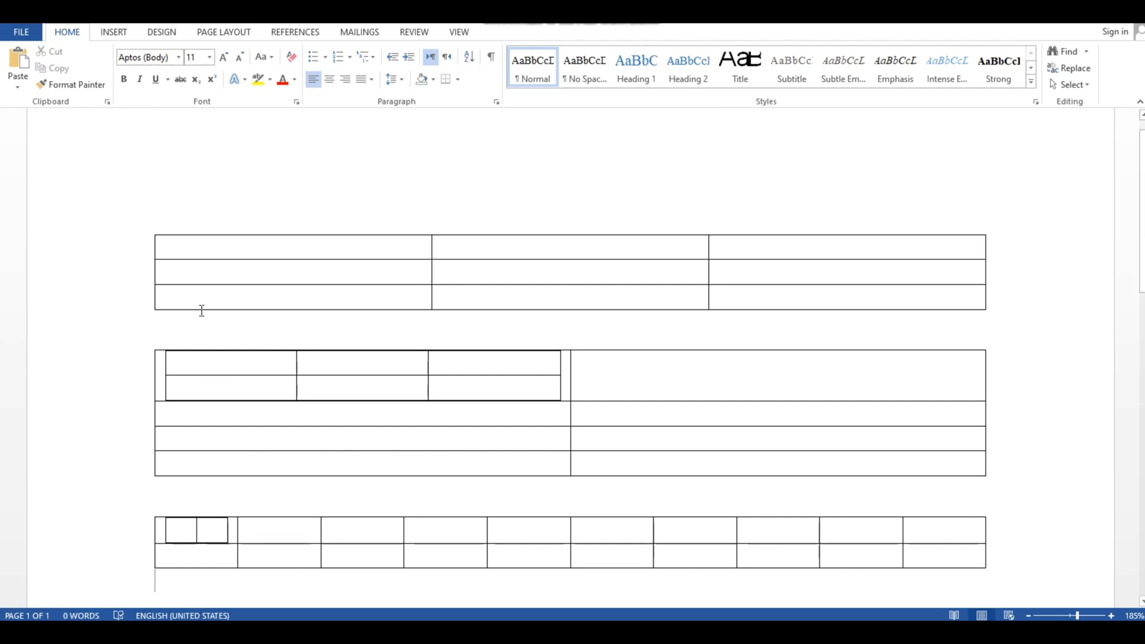
left_click(217, 370)
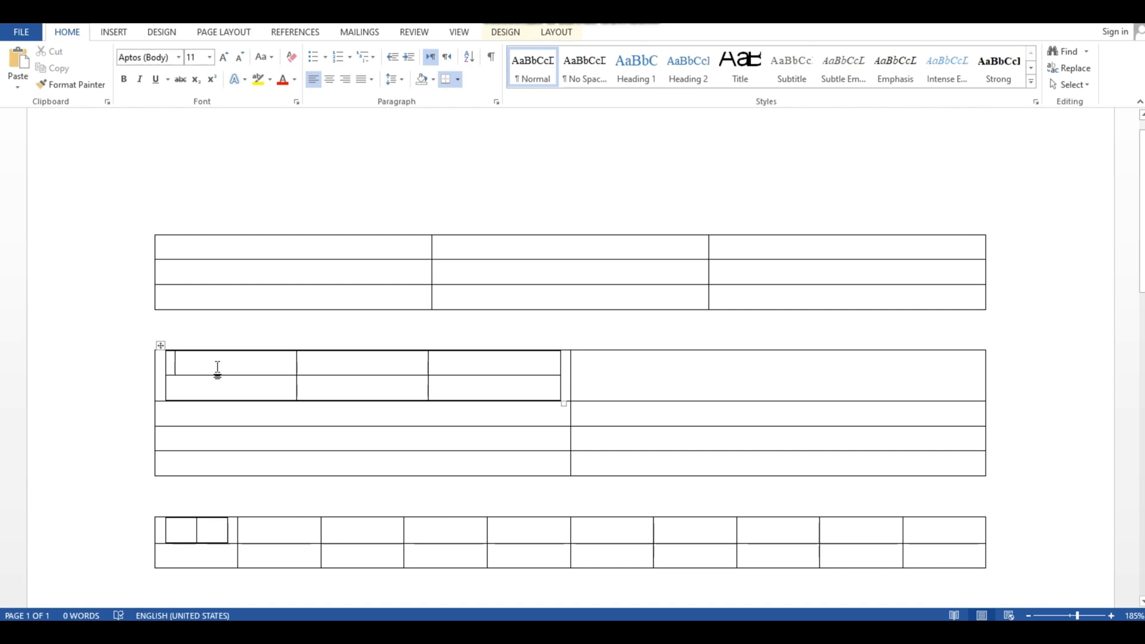
left_click(114, 32)
left_click(114, 77)
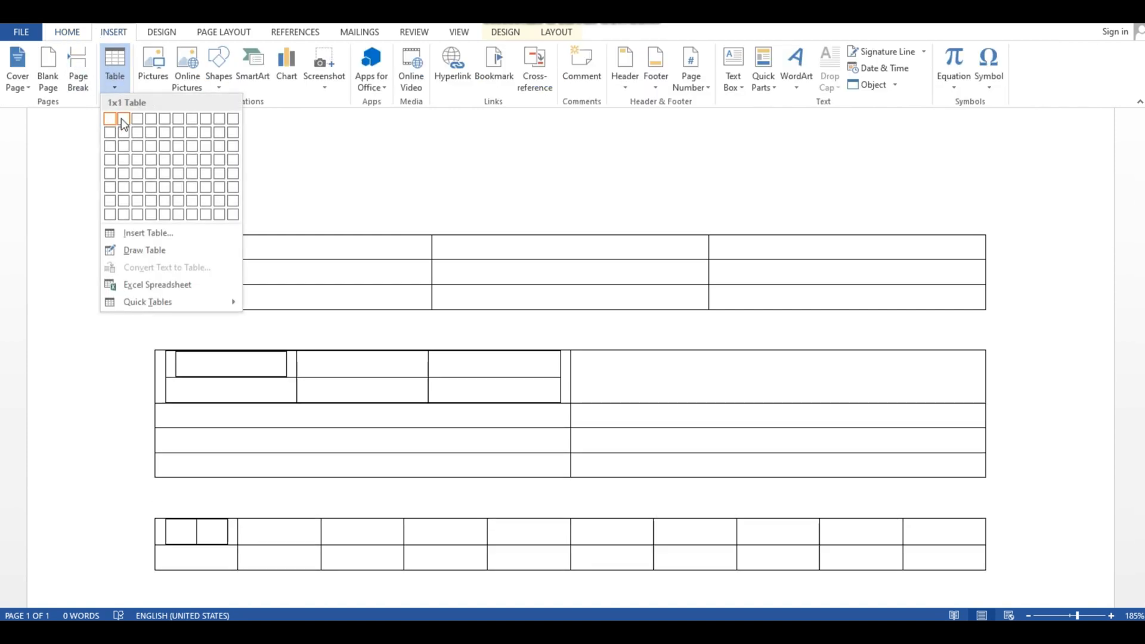
left_click(124, 117)
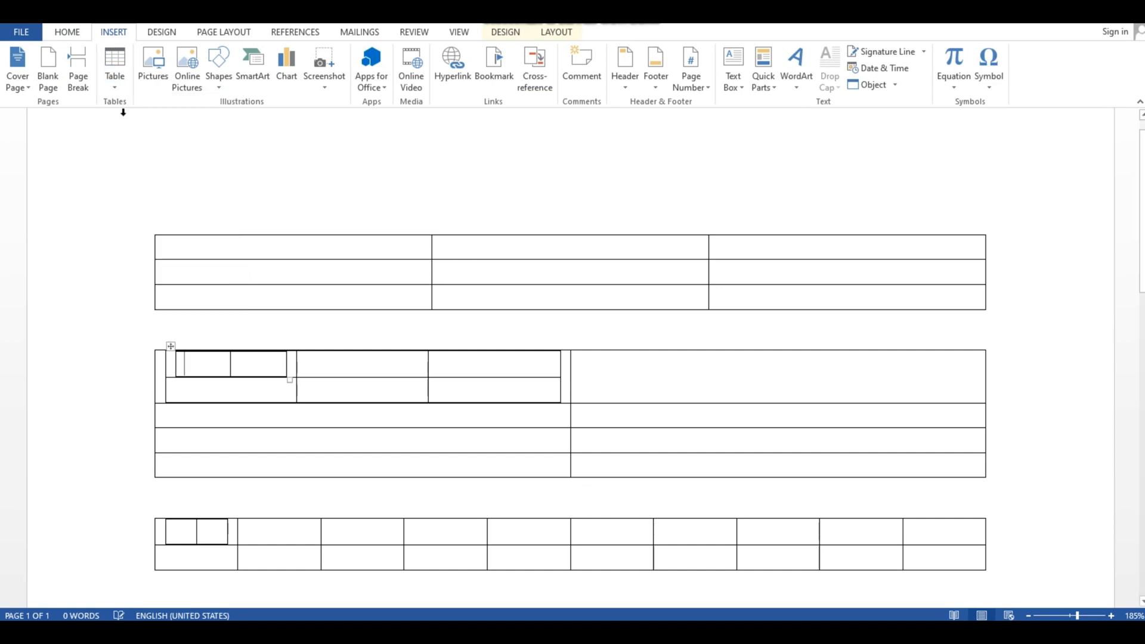
left_click(310, 325)
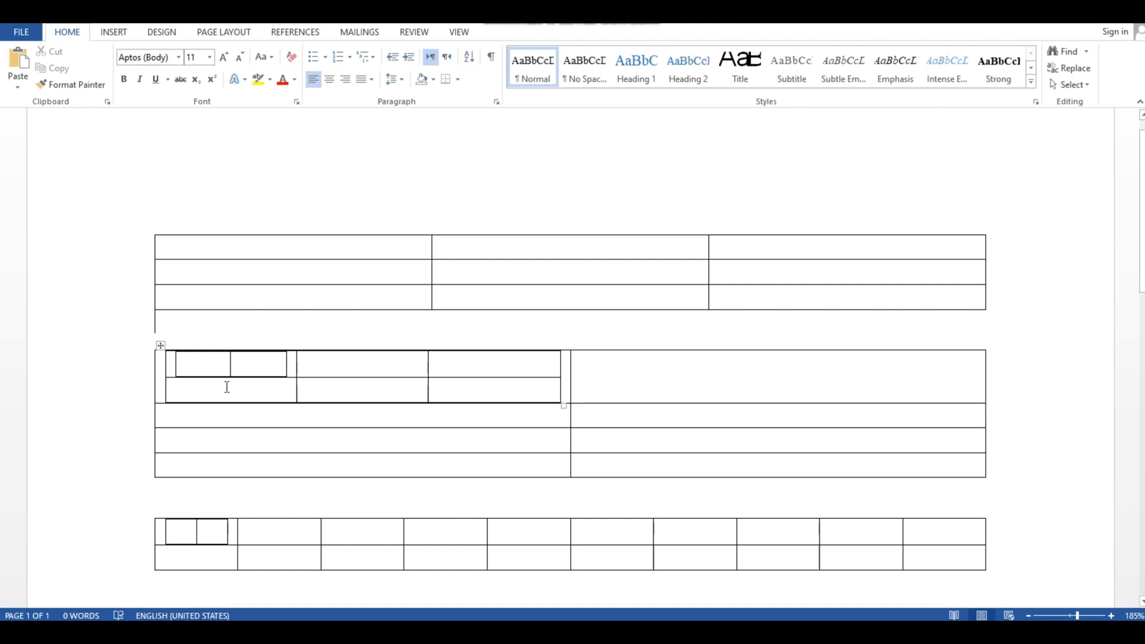
left_click(131, 342)
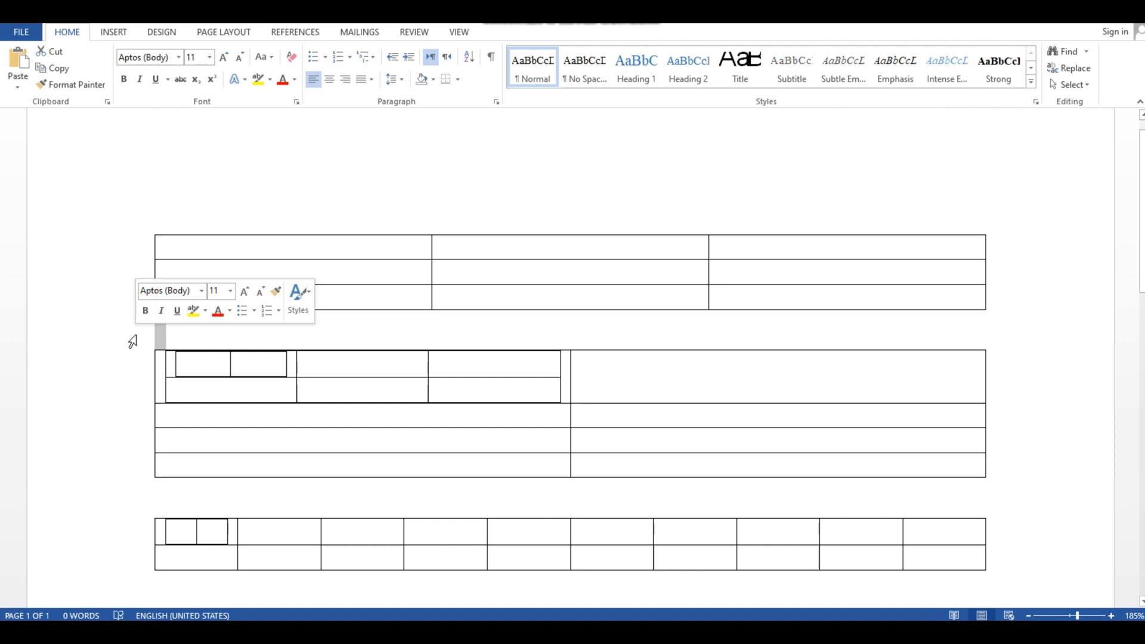
- Nest another table with two columns and one row in the first cell of the innermost table within the second main table
left_click(205, 371)
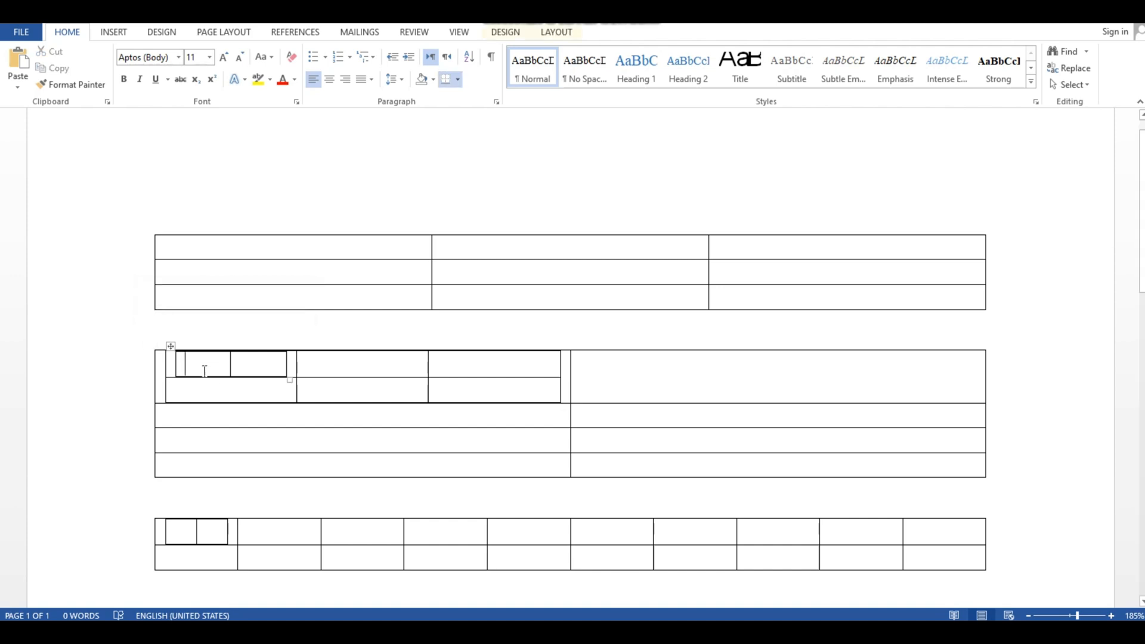
left_click(116, 35)
left_click(115, 67)
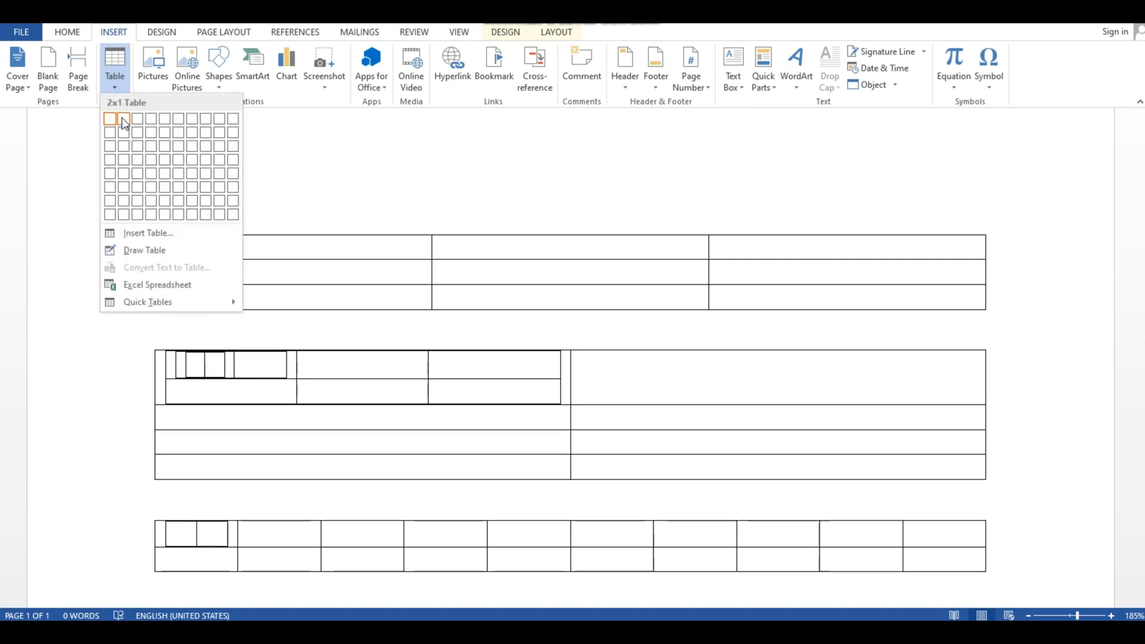
left_click(122, 117)
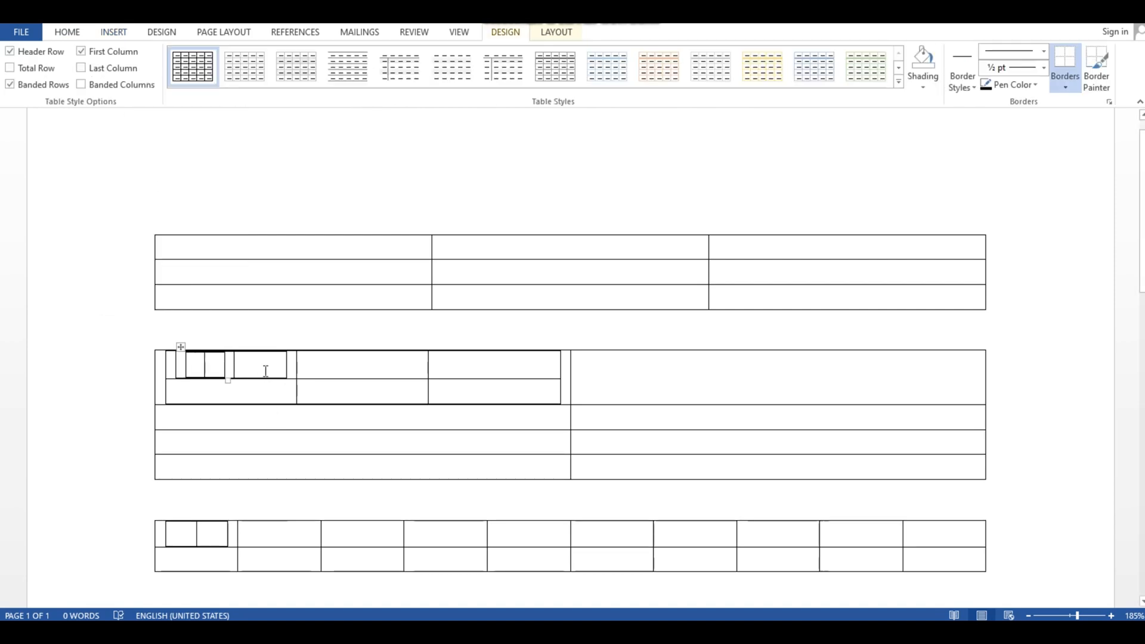
- Nest a table with two columns and one row in the second cell of the nested two-column table within the second main table
left_click(117, 34)
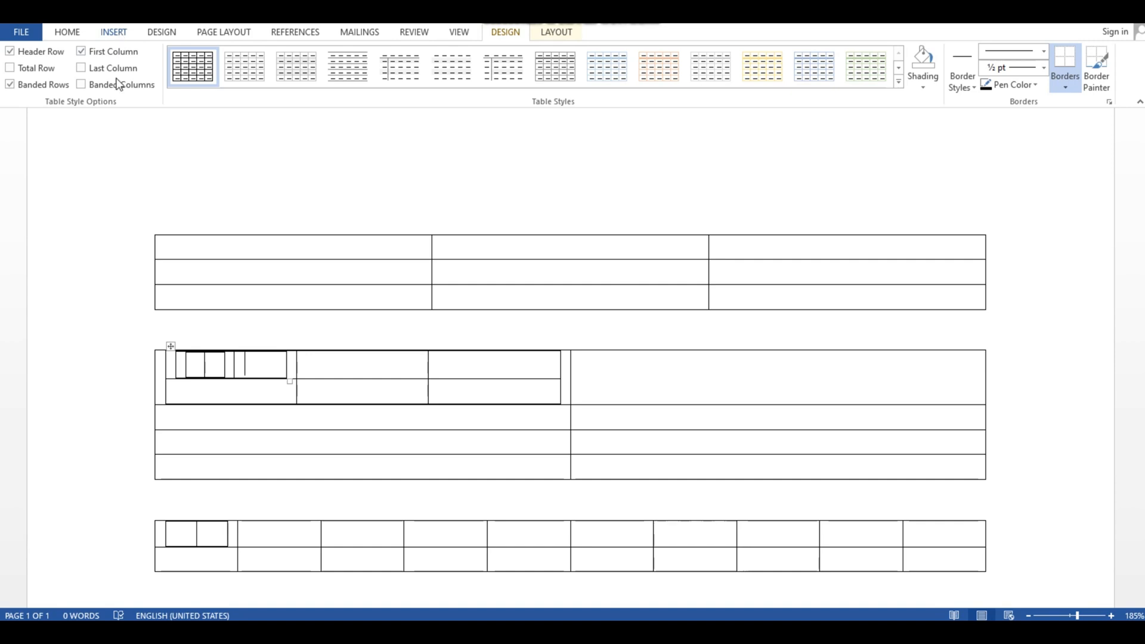
left_click(120, 119)
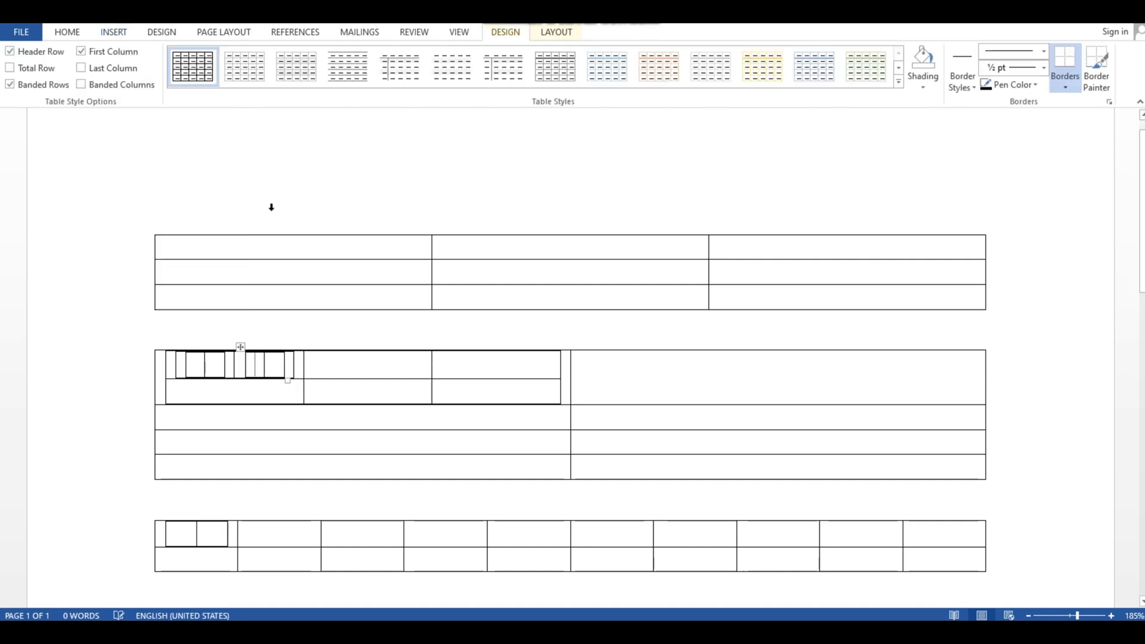
left_click(282, 203)
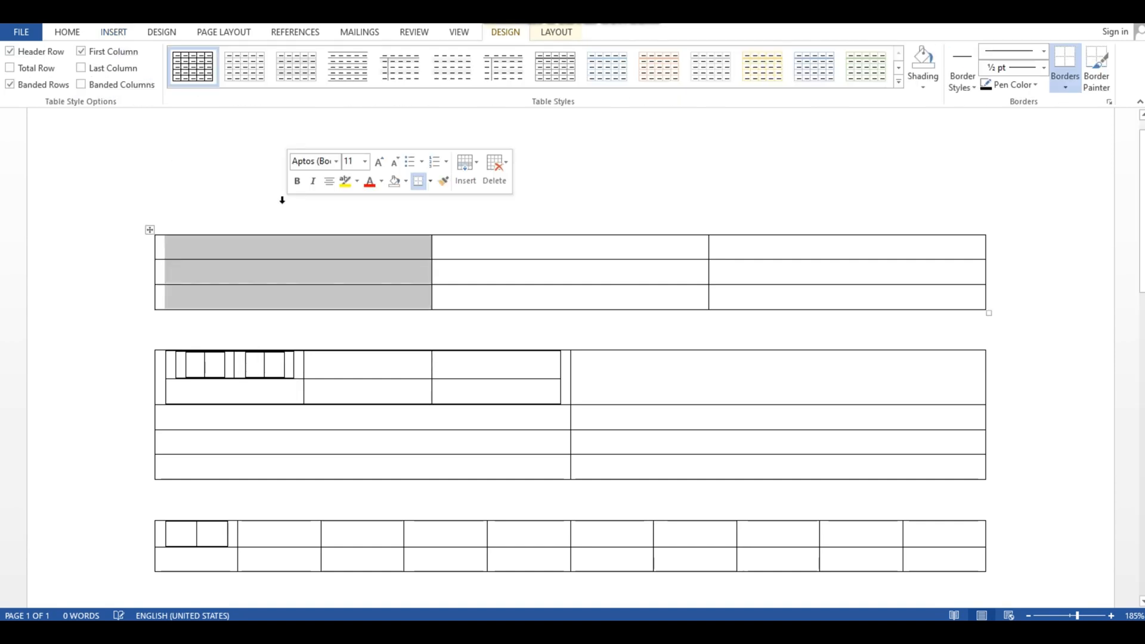
left_click(1093, 281)
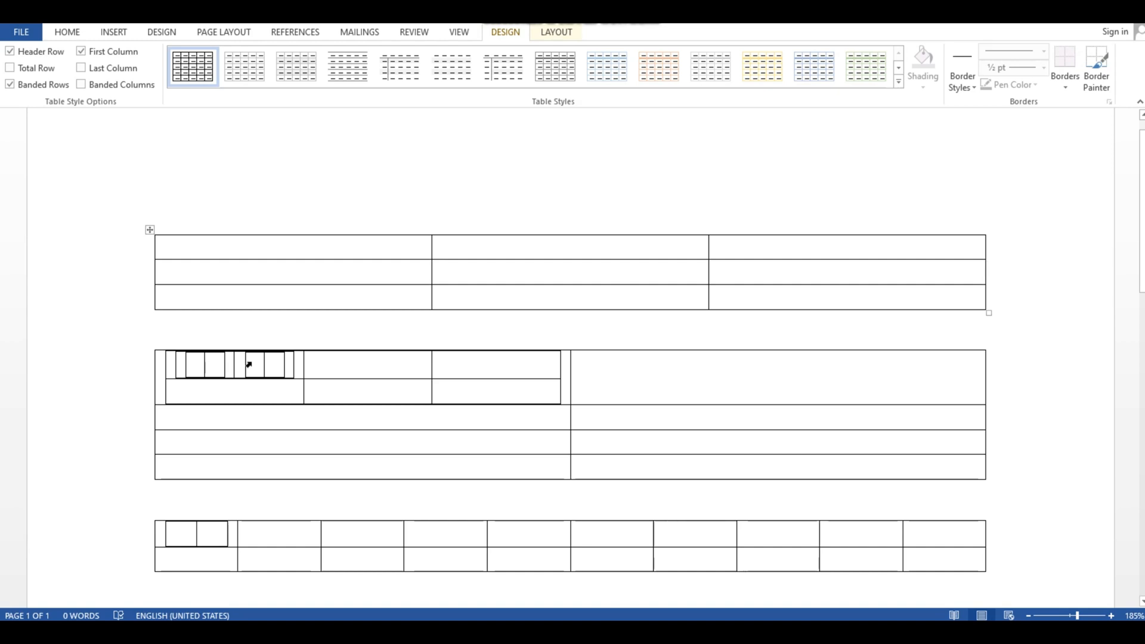
- Delete all three main tables together with their nested tables
scroll(355, 348, "down", 1)
scroll(350, 404, "up", 1)
scroll(608, 561, "down", 1)
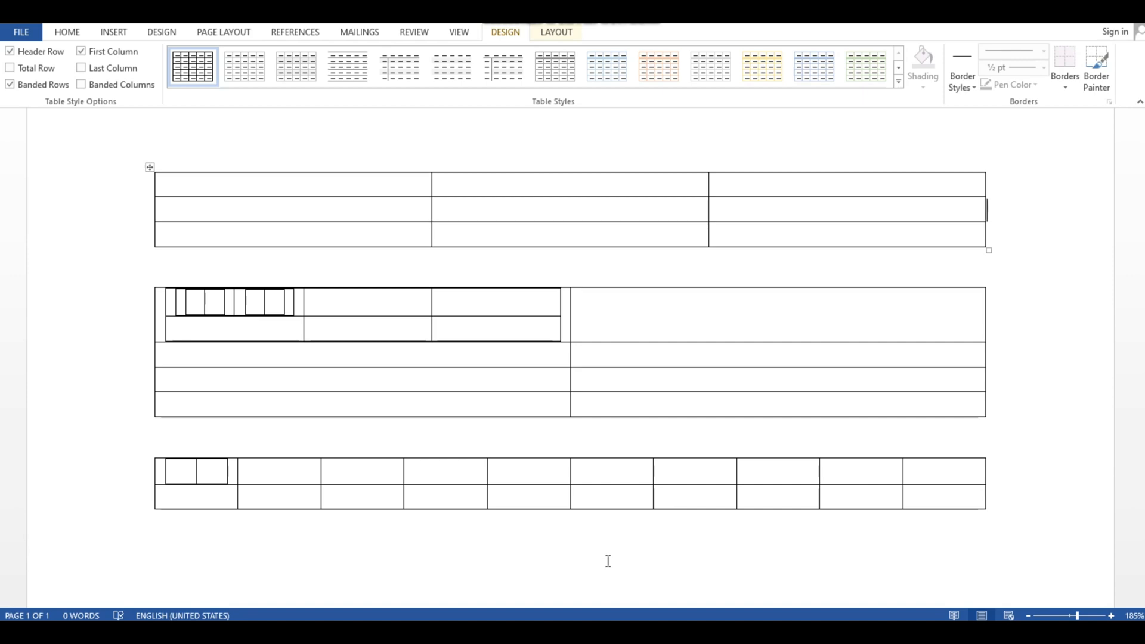
left_click_drag(1014, 499, 154, 147)
key("Delete")
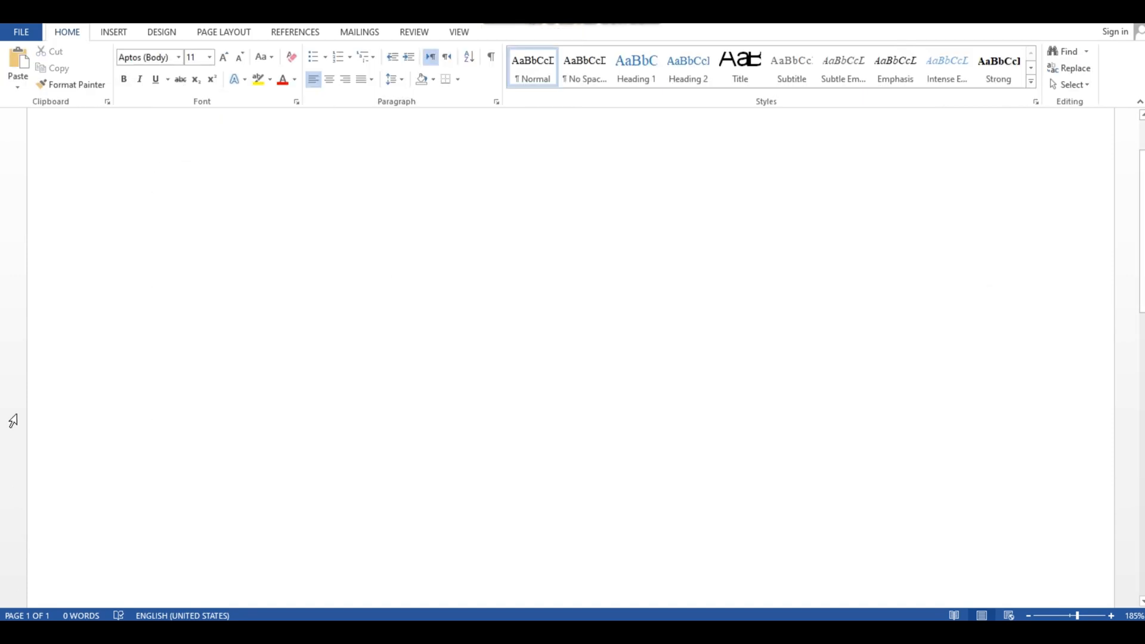
- Insert a table with 15 columns and 12 rows by specifying its dimensions
left_click(112, 33)
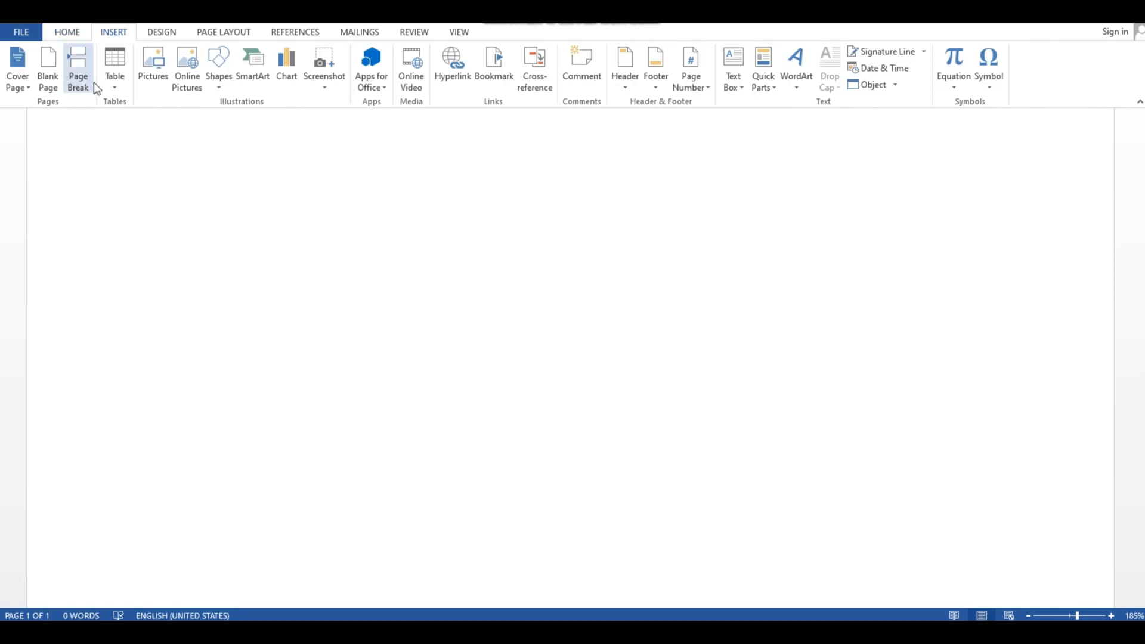
left_click(108, 82)
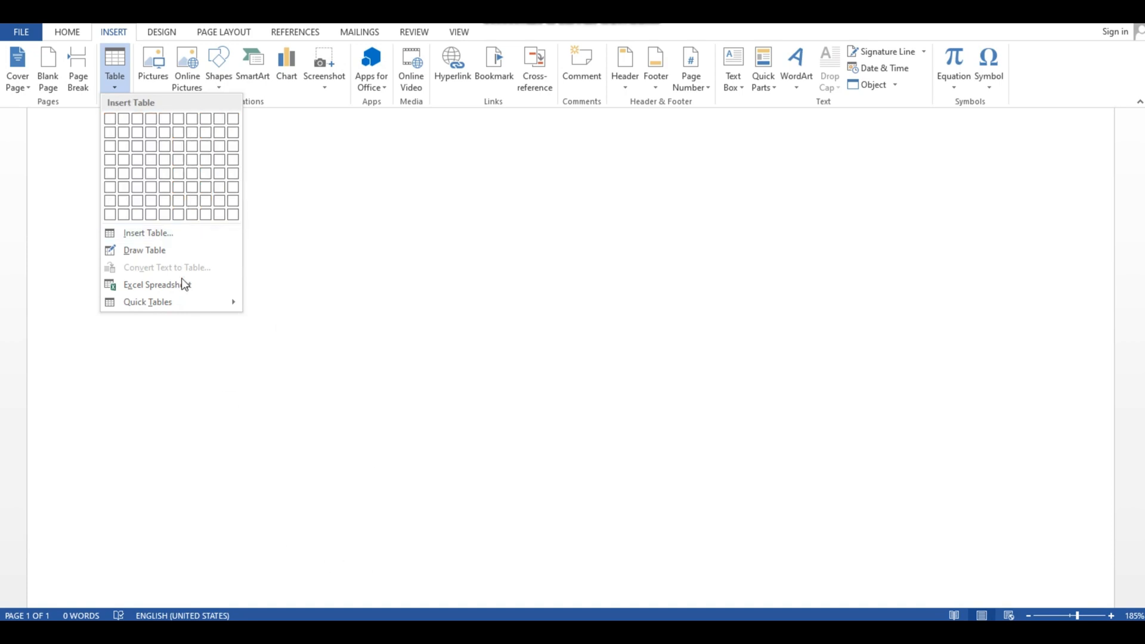
left_click(189, 238)
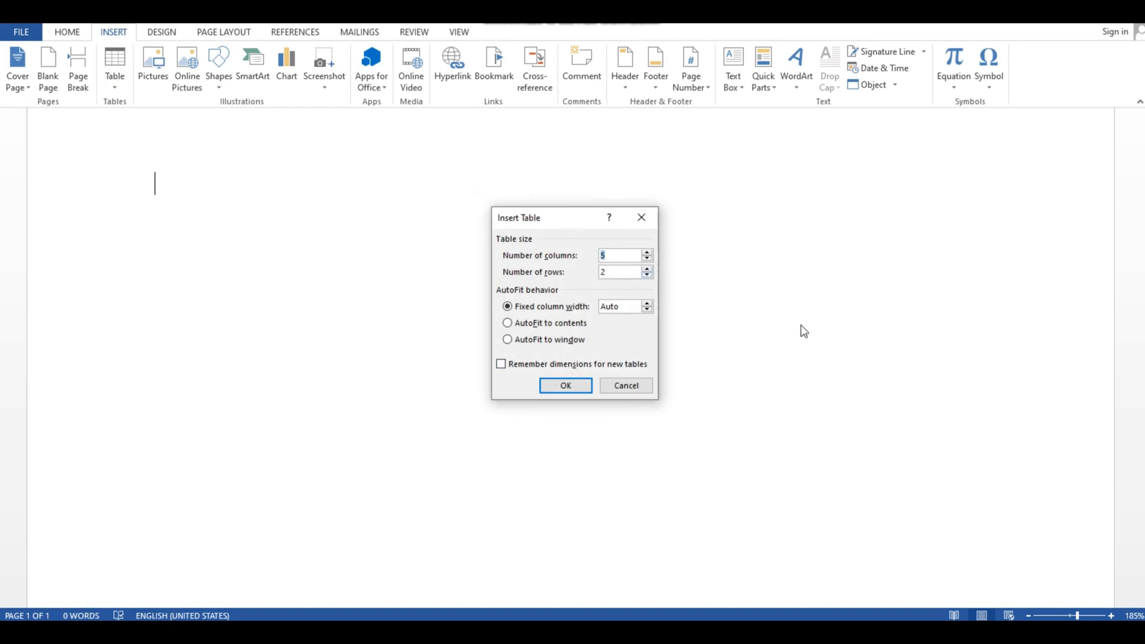
key("BackSpace")
type("15")
key("BackSpace")
type("12")
left_click(565, 386)
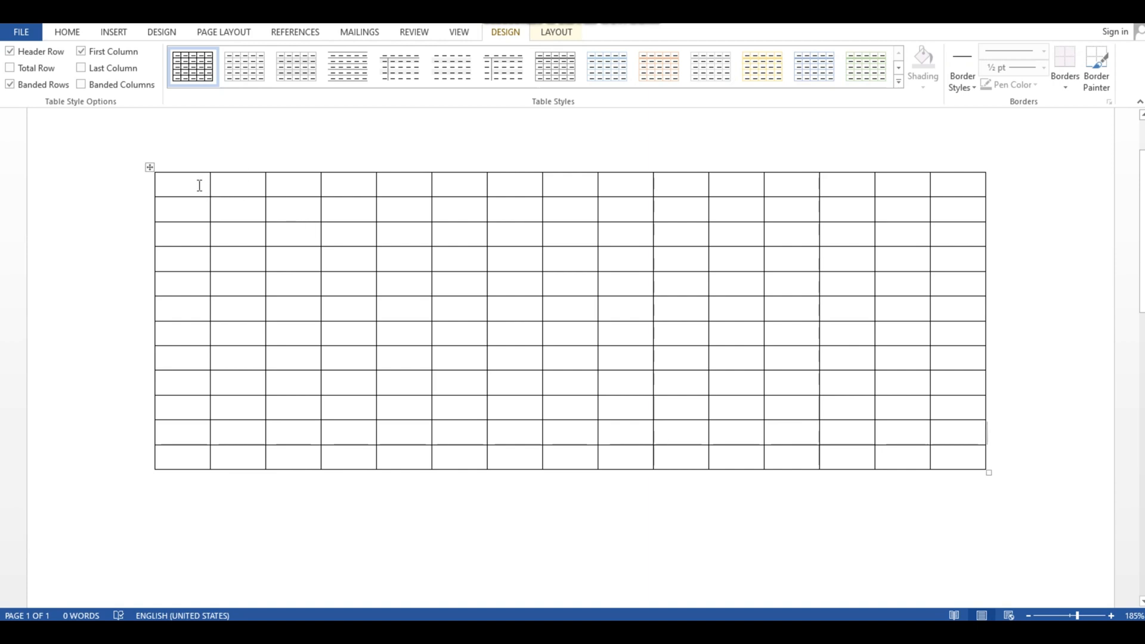
- Count the rows of the new table cell by cell down its first column
left_click(192, 210)
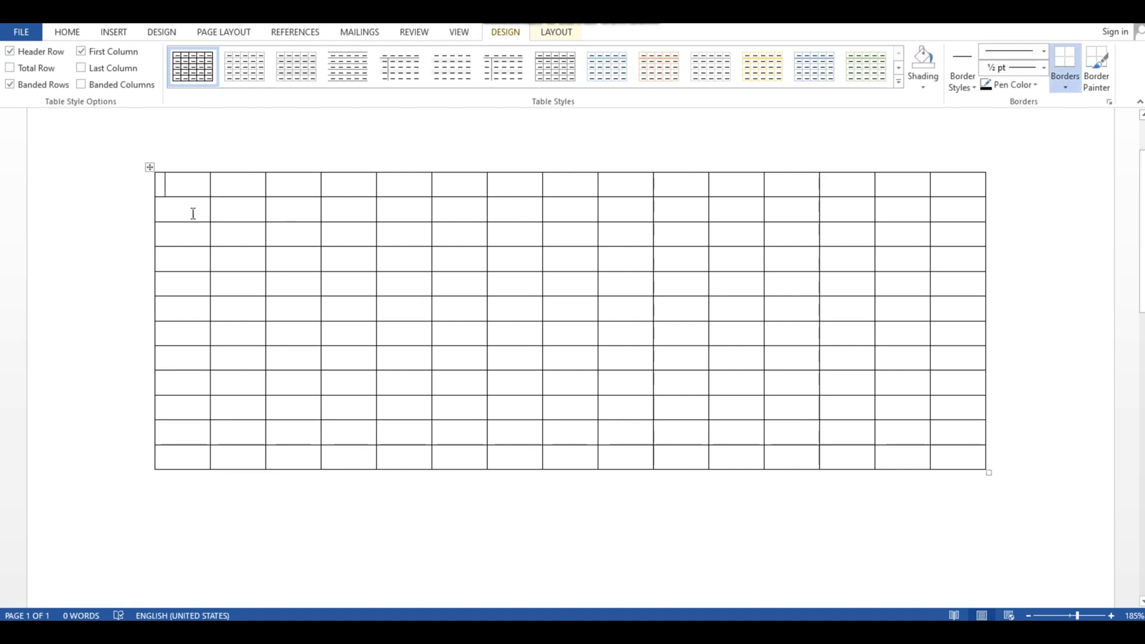
left_click(191, 239)
left_click(183, 268)
left_click(178, 289)
left_click(178, 311)
left_click(175, 336)
left_click(174, 358)
left_click(175, 385)
left_click(176, 411)
left_click(179, 434)
left_click(181, 457)
- Count the columns of the new table cell by cell along its first row
left_click(191, 181)
left_click(234, 180)
left_click(285, 186)
left_click(361, 186)
left_click(399, 188)
left_click(448, 185)
left_click(528, 192)
left_click(586, 188)
left_click(626, 192)
left_click(685, 186)
left_click(721, 182)
left_click(817, 182)
left_click(837, 182)
left_click(886, 186)
left_click(949, 187)
- Add a blank line below the table to leave room for another one
left_click(698, 499)
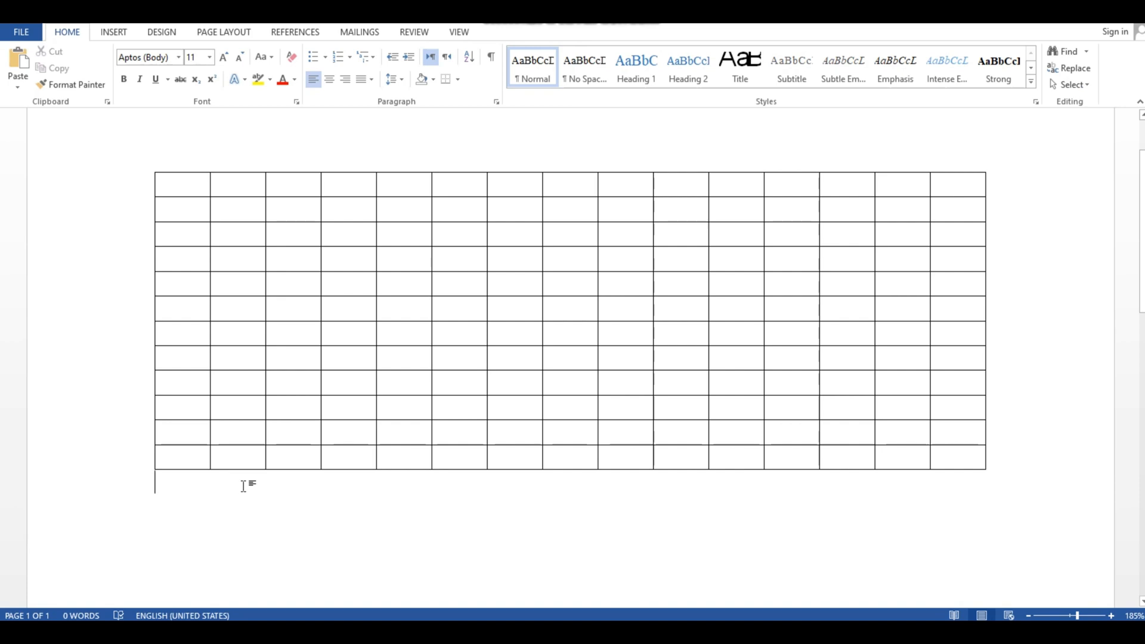
left_click(112, 33)
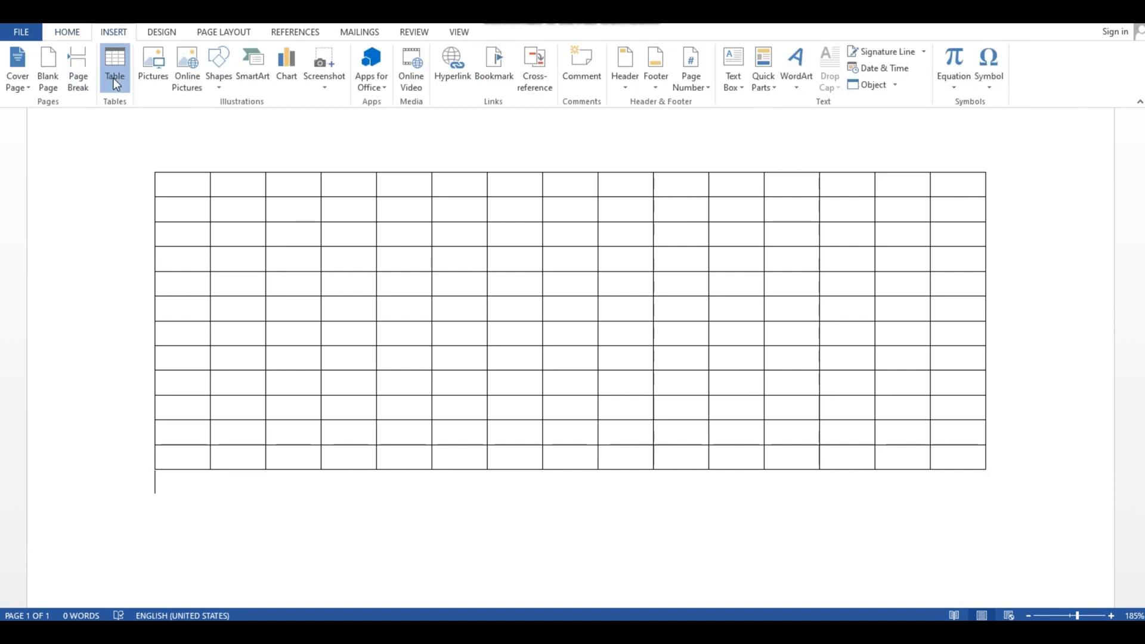
left_click(114, 81)
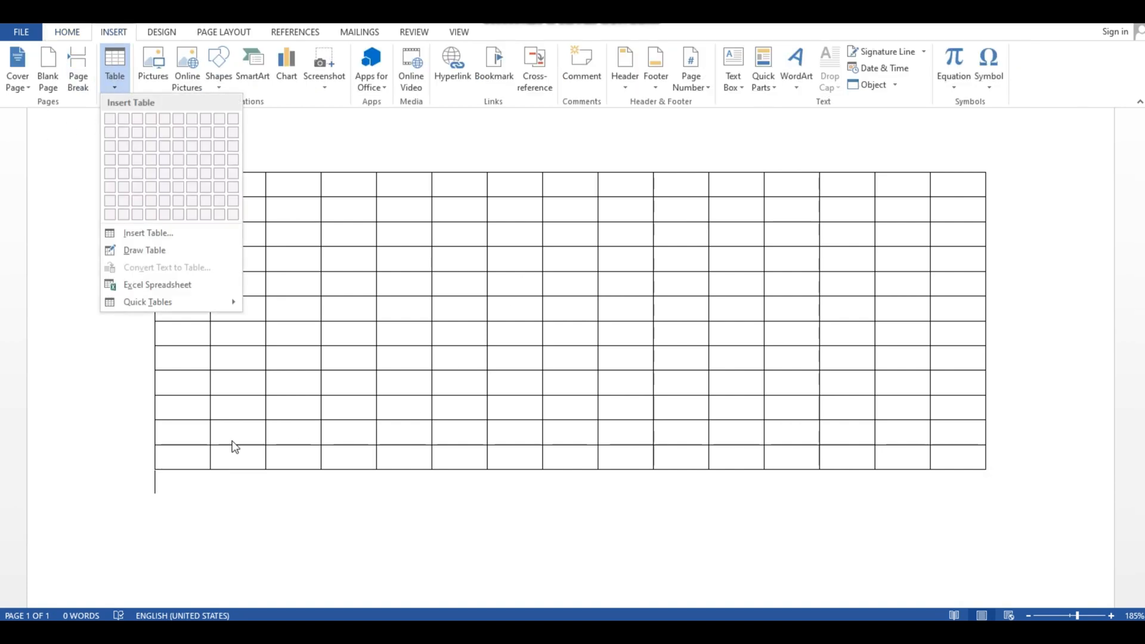
left_click(237, 475)
key("Return")
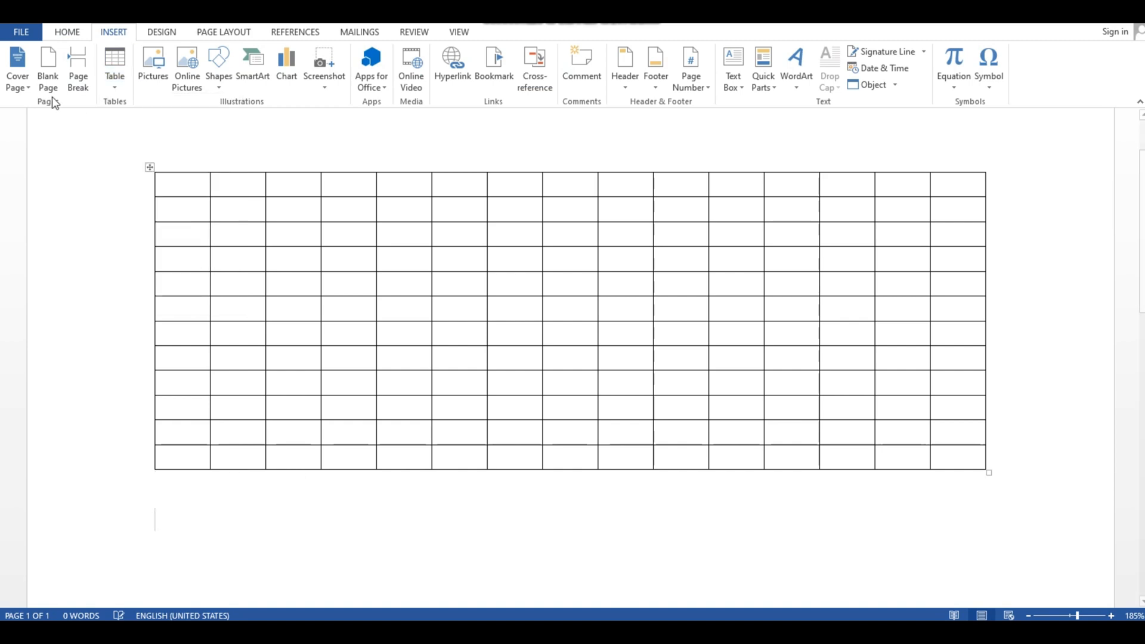
- Try to insert a table with 100 columns and 100 rows below the existing table
left_click(116, 77)
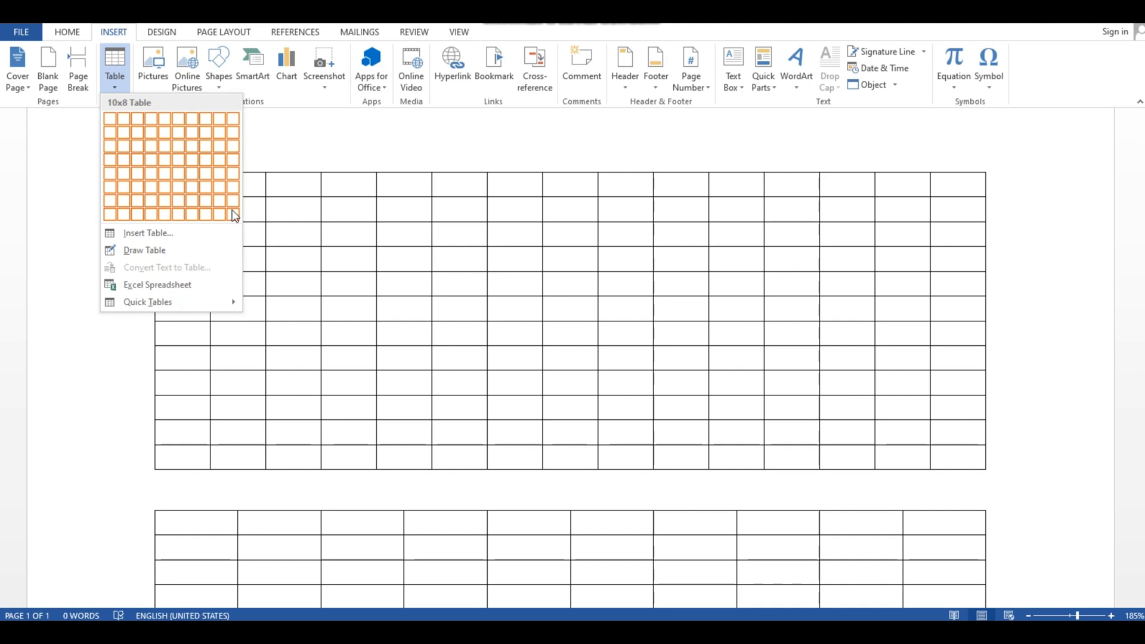
left_click(187, 232)
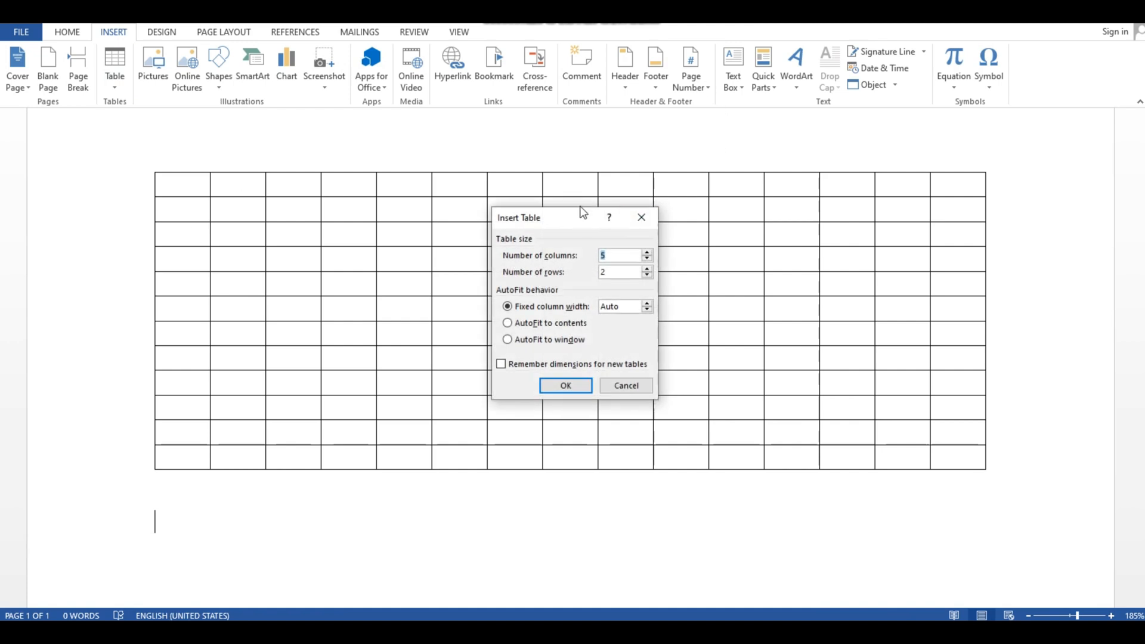
left_click_drag(571, 220, 565, 179)
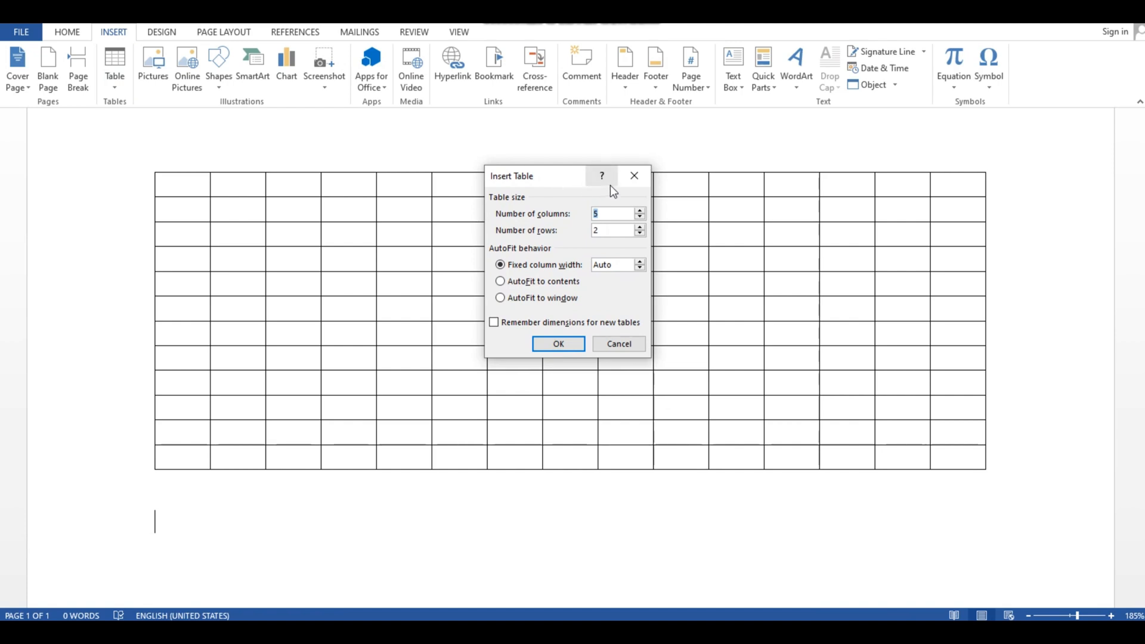
type("100100")
left_click(551, 345)
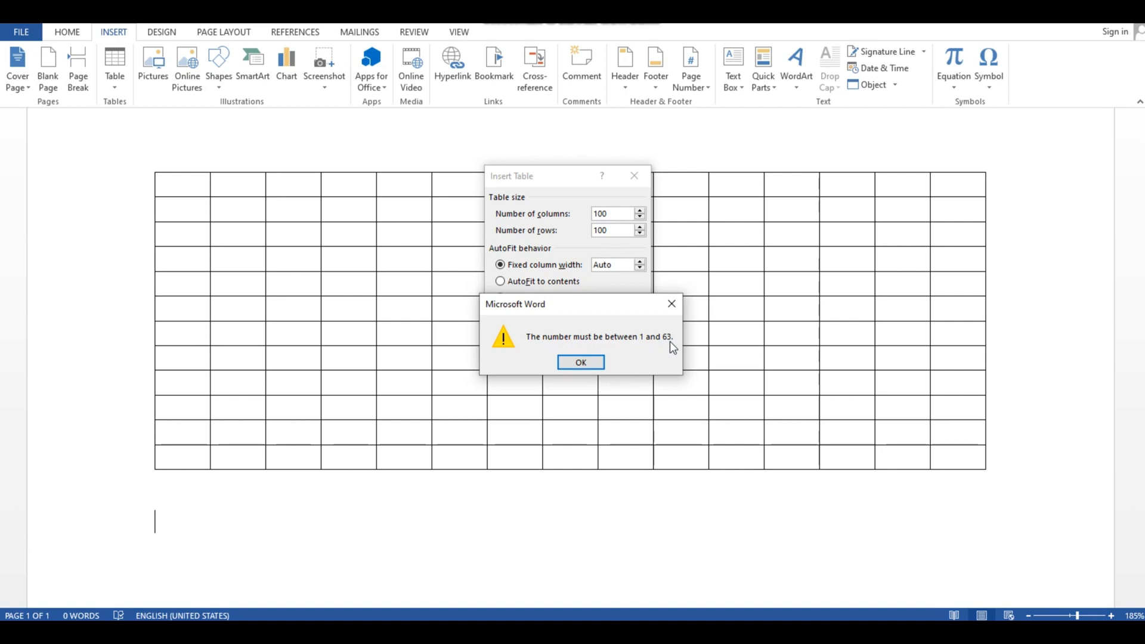
left_click(672, 304)
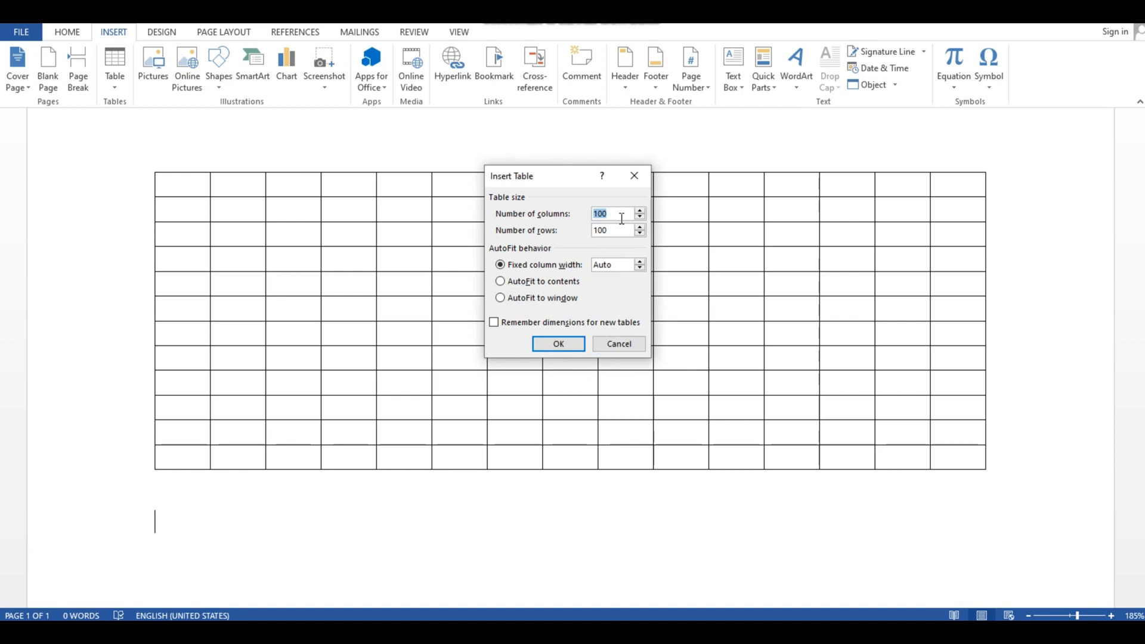
- Set the table size to 63 columns and 100 rows and insert it below the 15-column table
key("BackSpace")
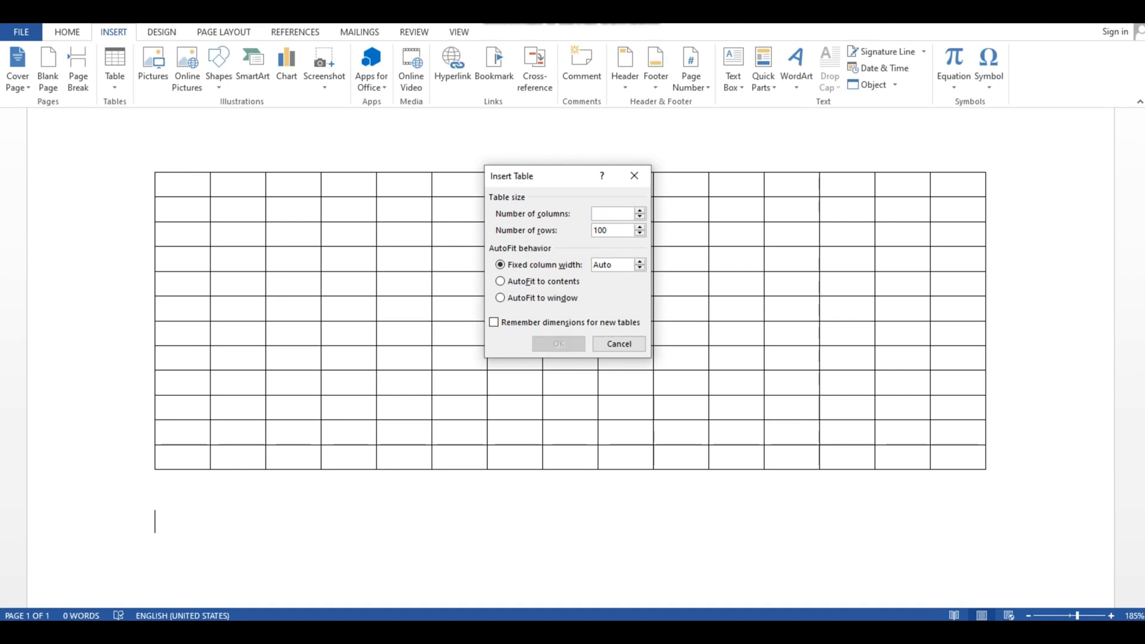
type("63")
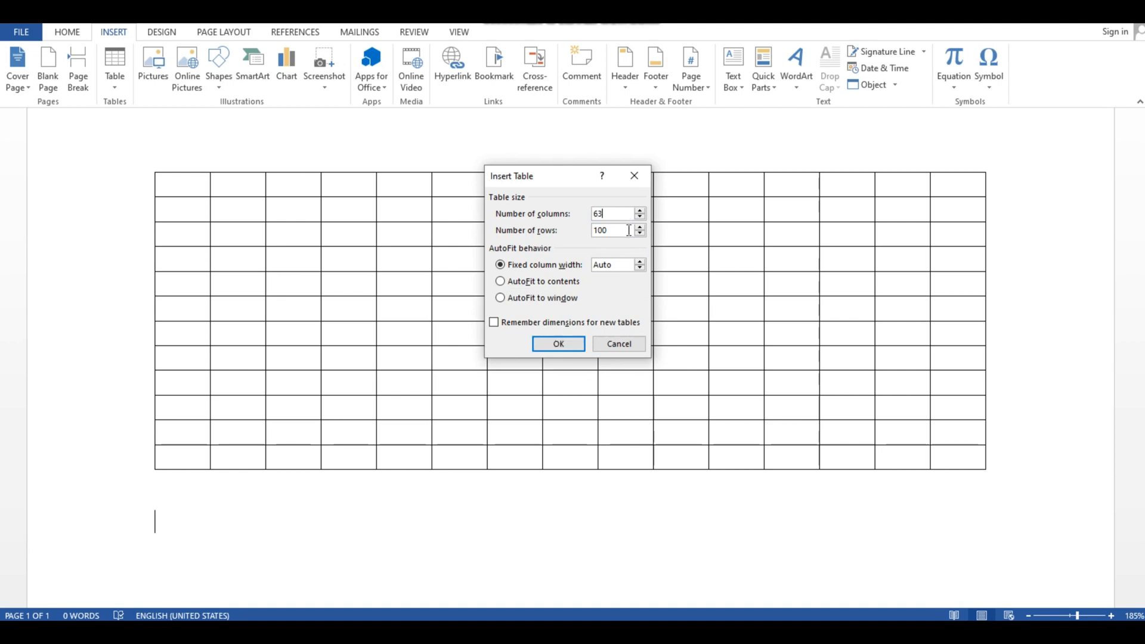
left_click(627, 230)
key("BackSpace")
key("BackSpace")
type("00")
key("Return")
- Examine how the 63-column table extends across the pages at 93% zoom
scroll(624, 247, "down", 10)
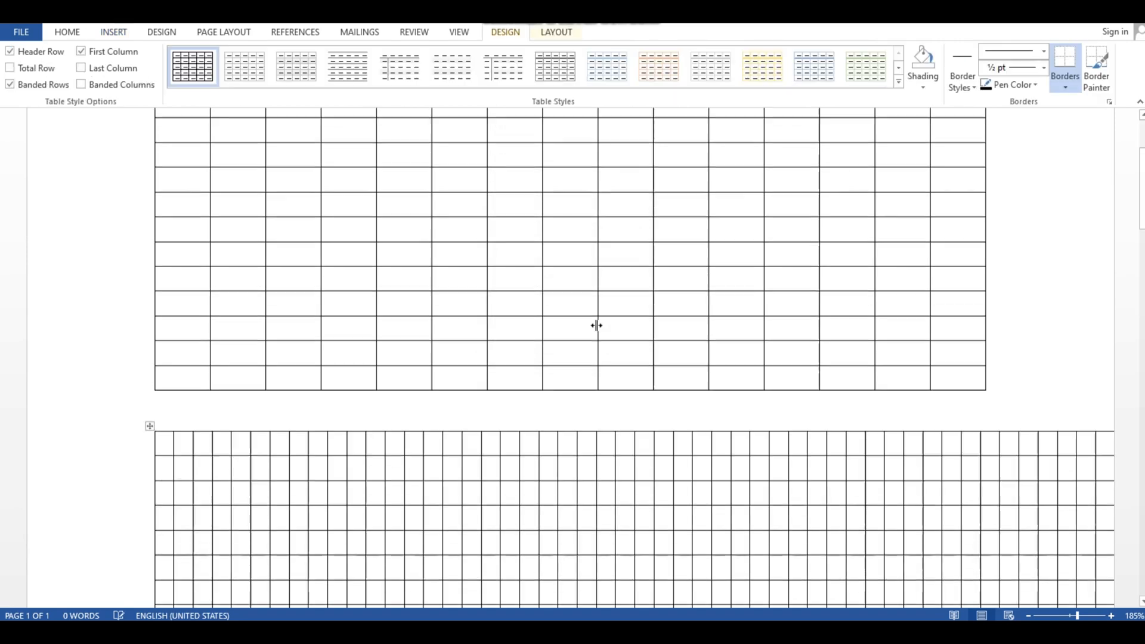
scroll(571, 365, "up", 10)
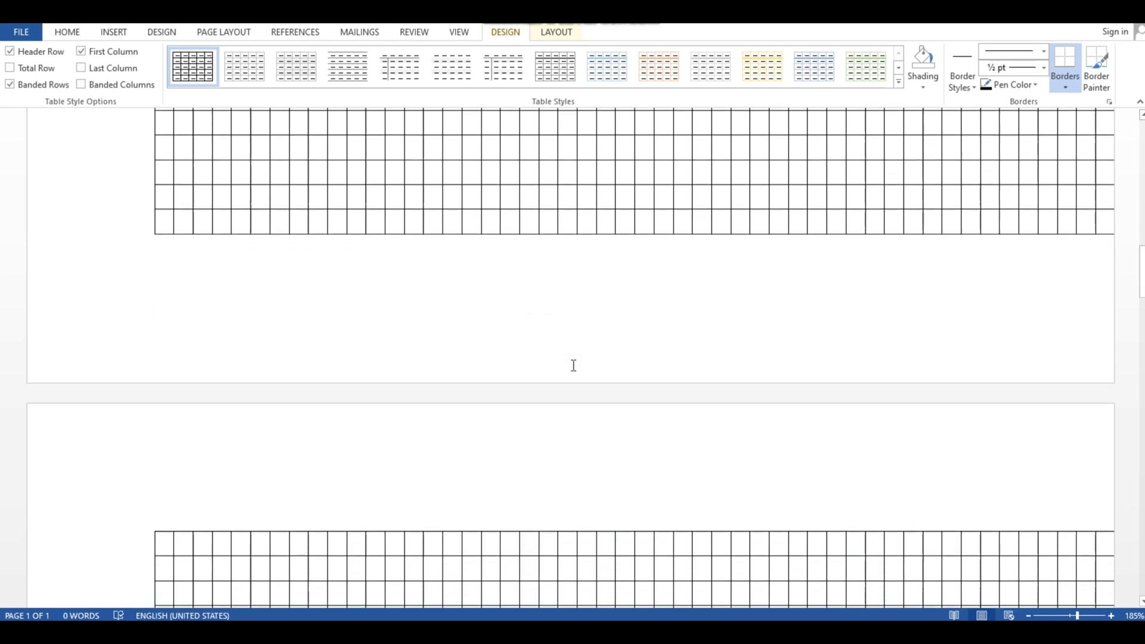
scroll(562, 358, "up", 4)
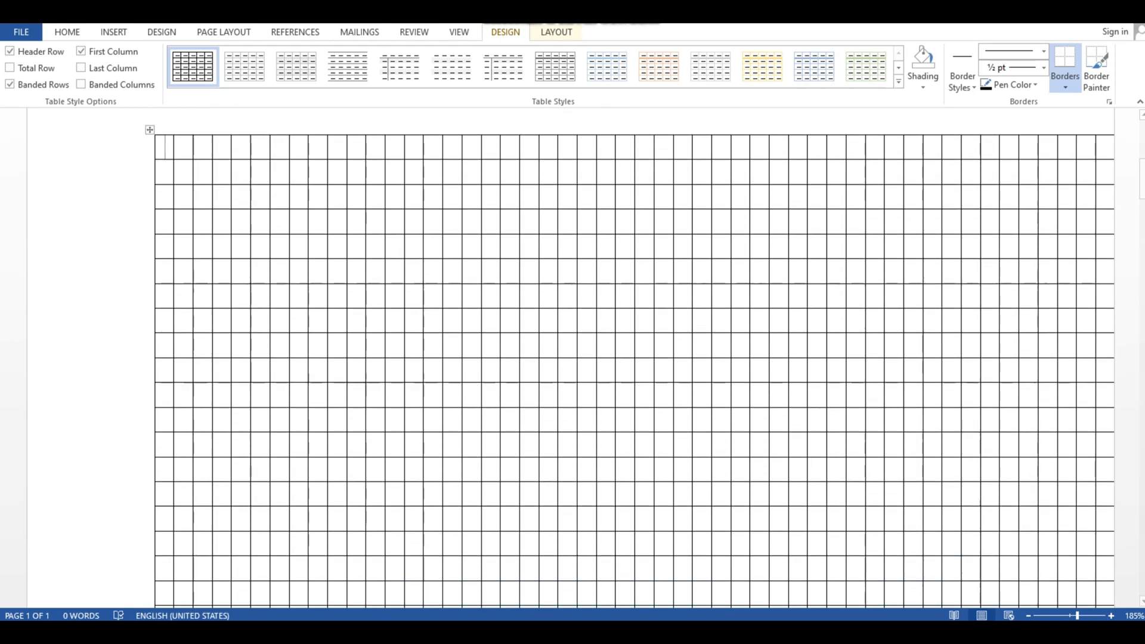
left_click(1053, 615)
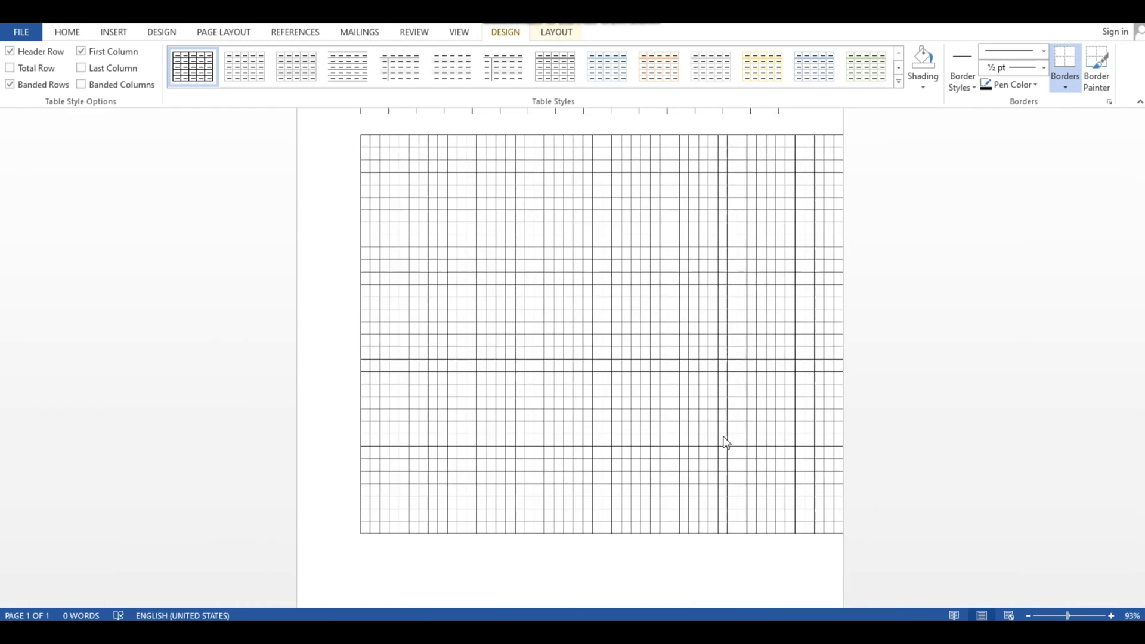
scroll(762, 389, "down", 5)
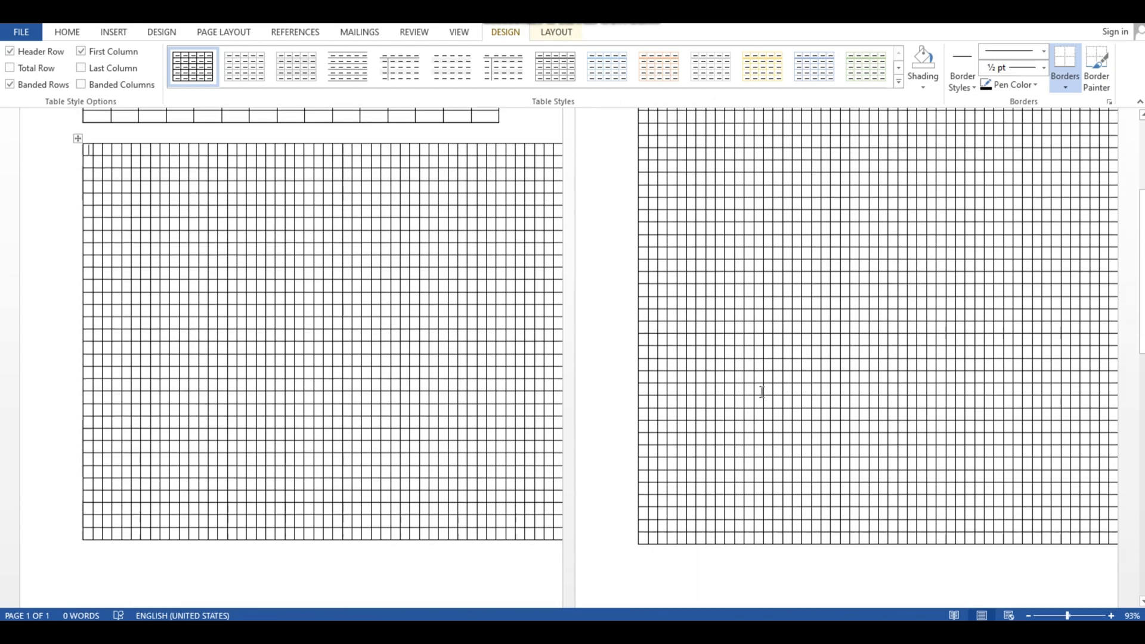
scroll(762, 390, "up", 5)
left_click(305, 386)
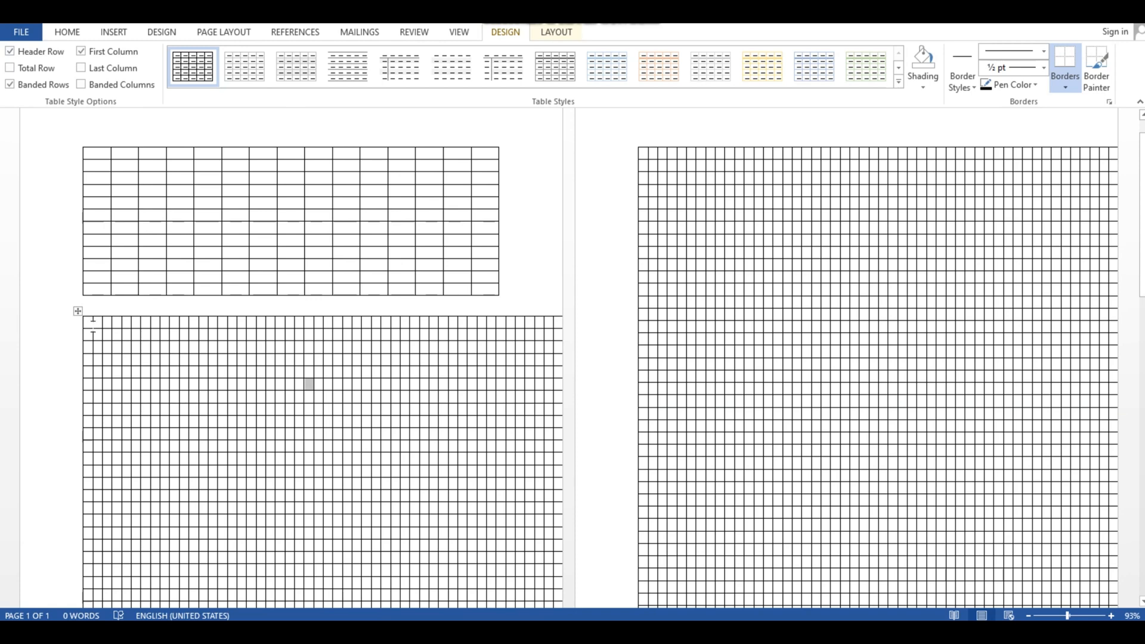
- Undo the insertion of the table with 63 columns and 100 rows
left_click_drag(89, 327, 568, 487)
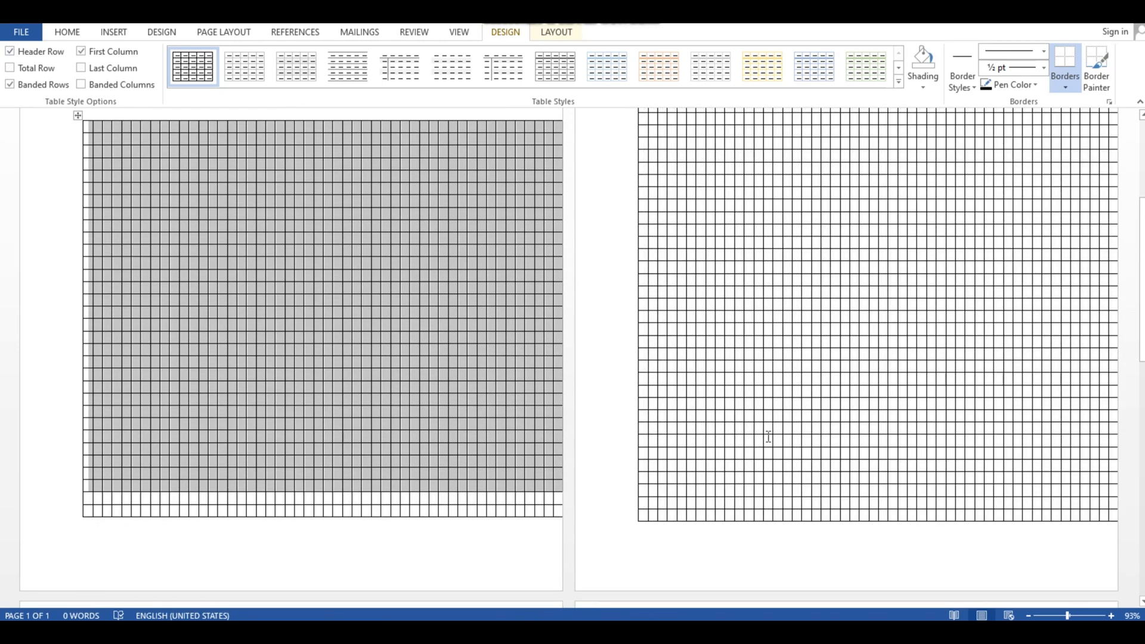
left_click(77, 33)
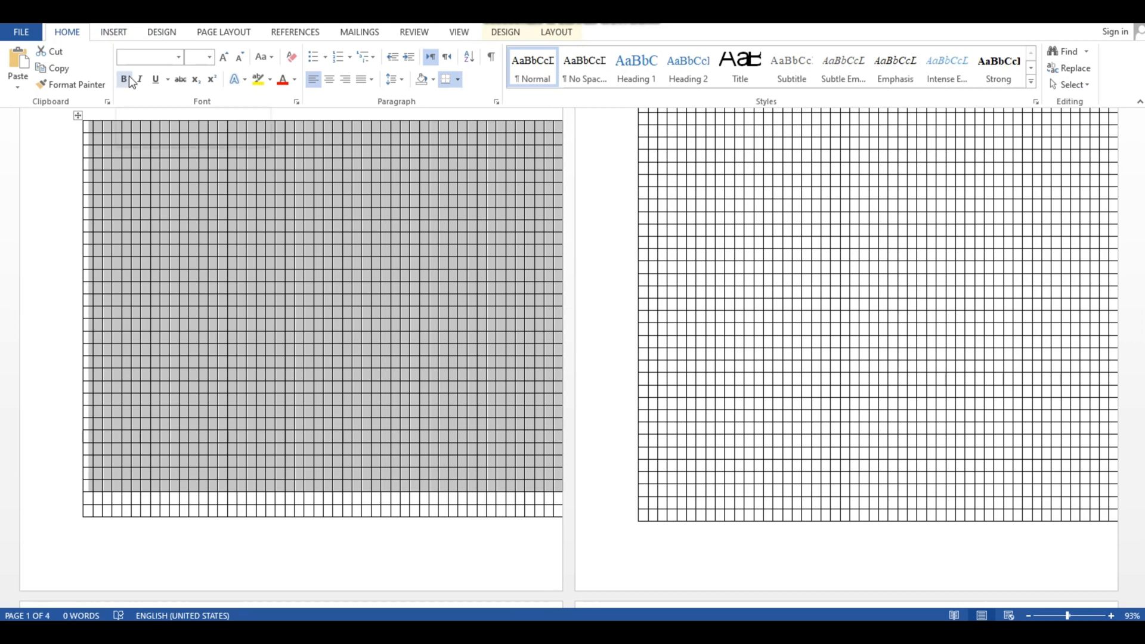
key("ctrl+z")
scroll(366, 332, "up", 1)
scroll(367, 333, "up", 3)
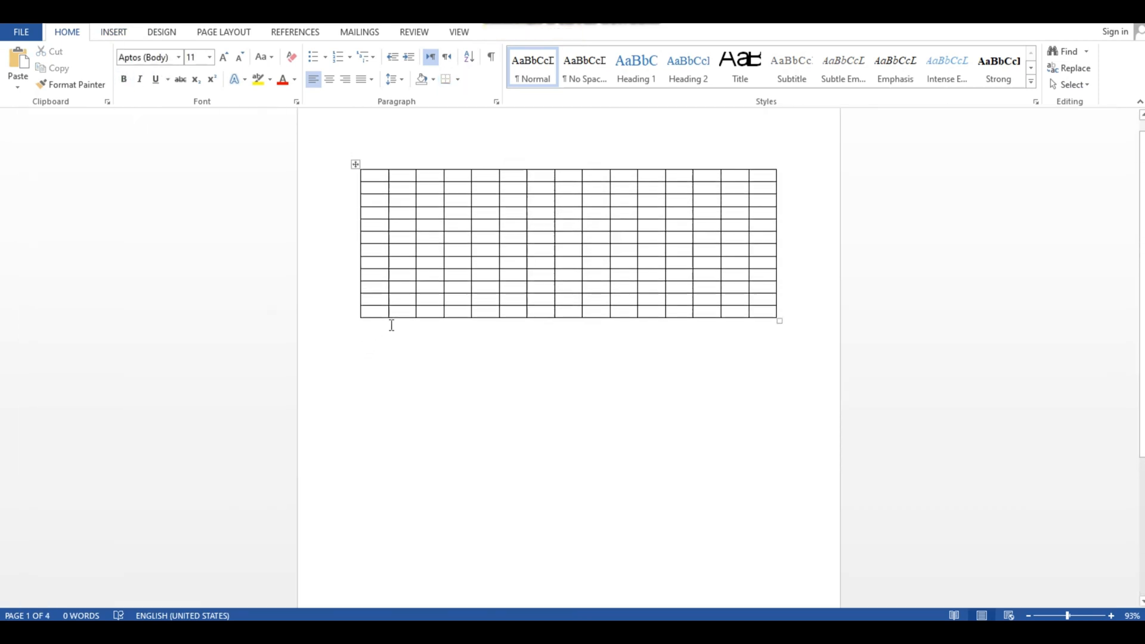
- Select the whole 15-column table and move it slightly to the right and down on the page
left_click(355, 165)
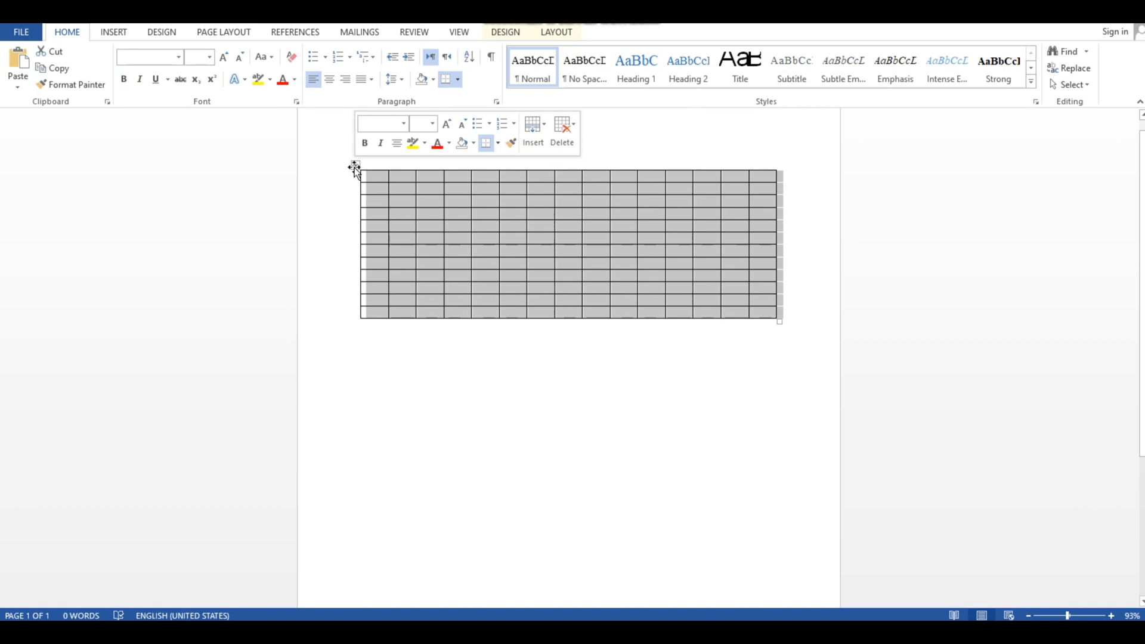
left_click(355, 168)
scroll(356, 170, "up", 1)
left_click_drag(357, 180, 395, 193)
- Select the whole 15-column table and delete it from the page
left_click(397, 199)
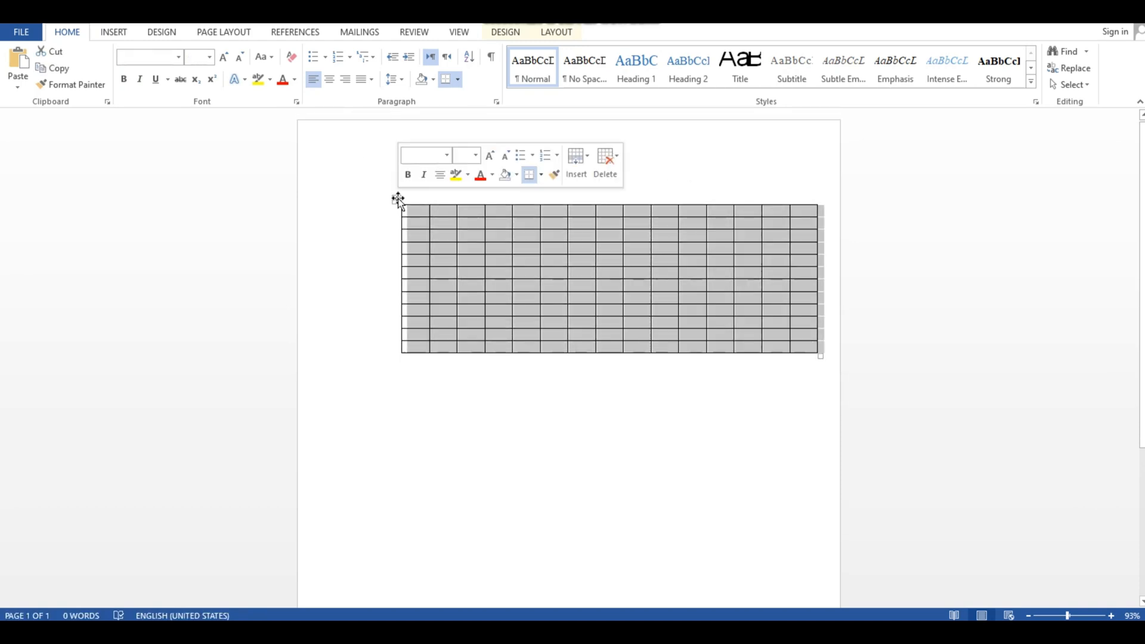
left_click(603, 162)
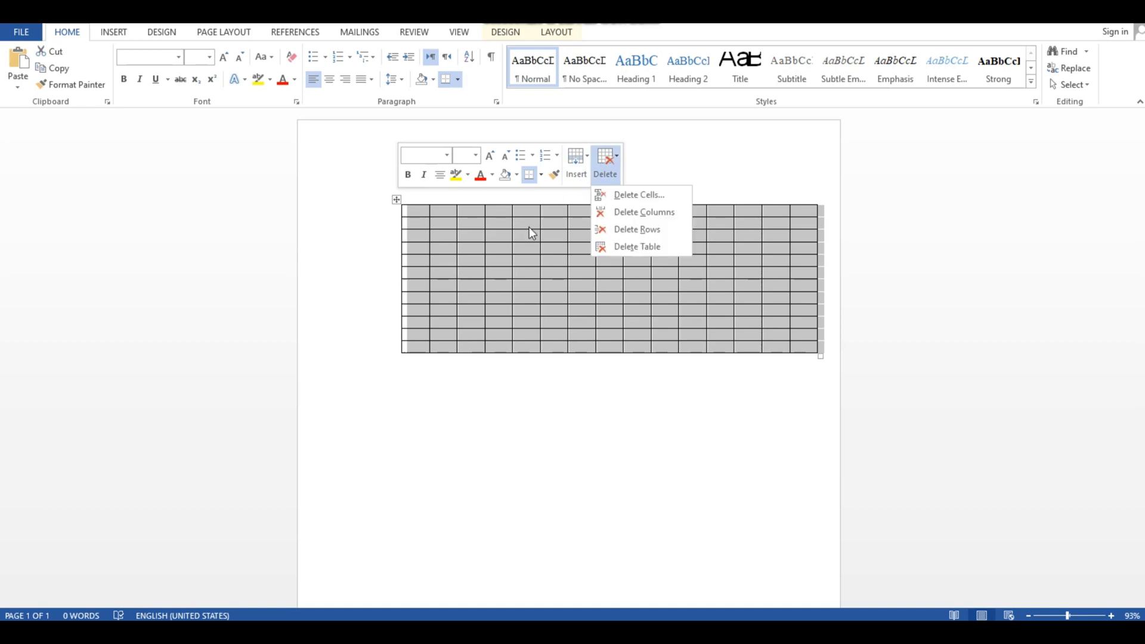
left_click(630, 243)
- Try to insert a table with 65 columns and 2 rows on the blank page
left_click(111, 30)
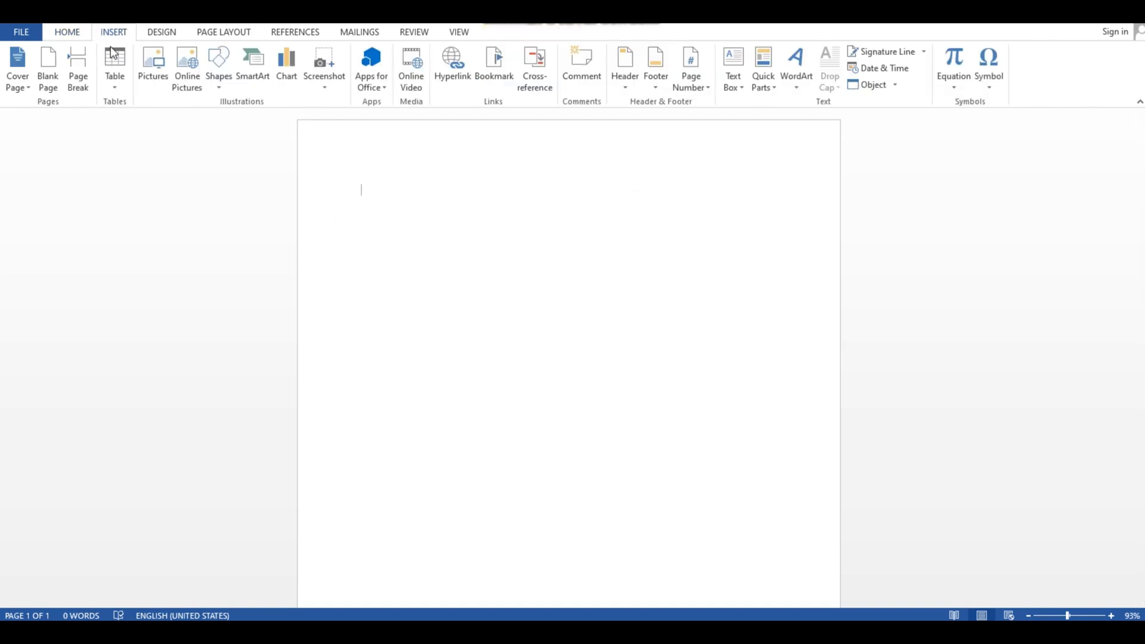
left_click(112, 63)
left_click(149, 233)
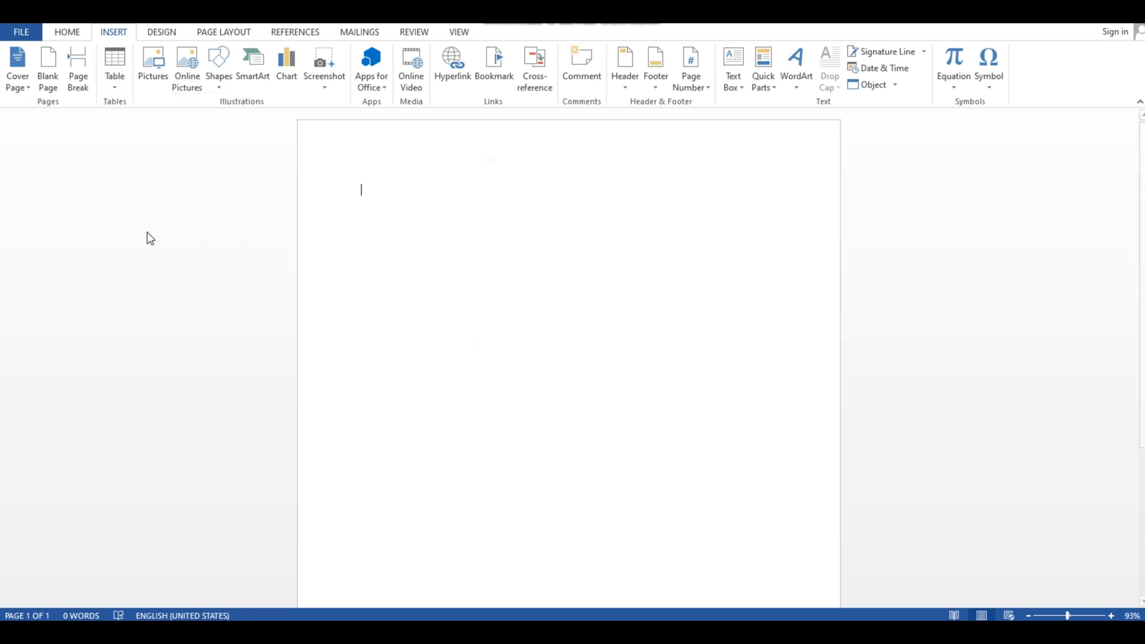
key("BackSpace")
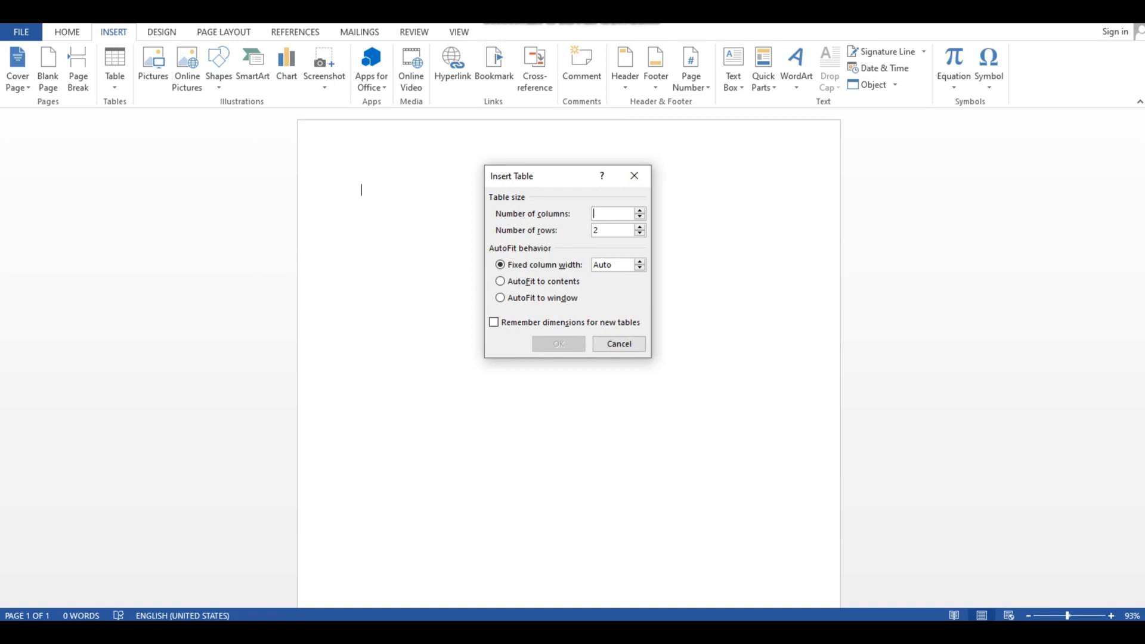
type("65")
left_click(552, 346)
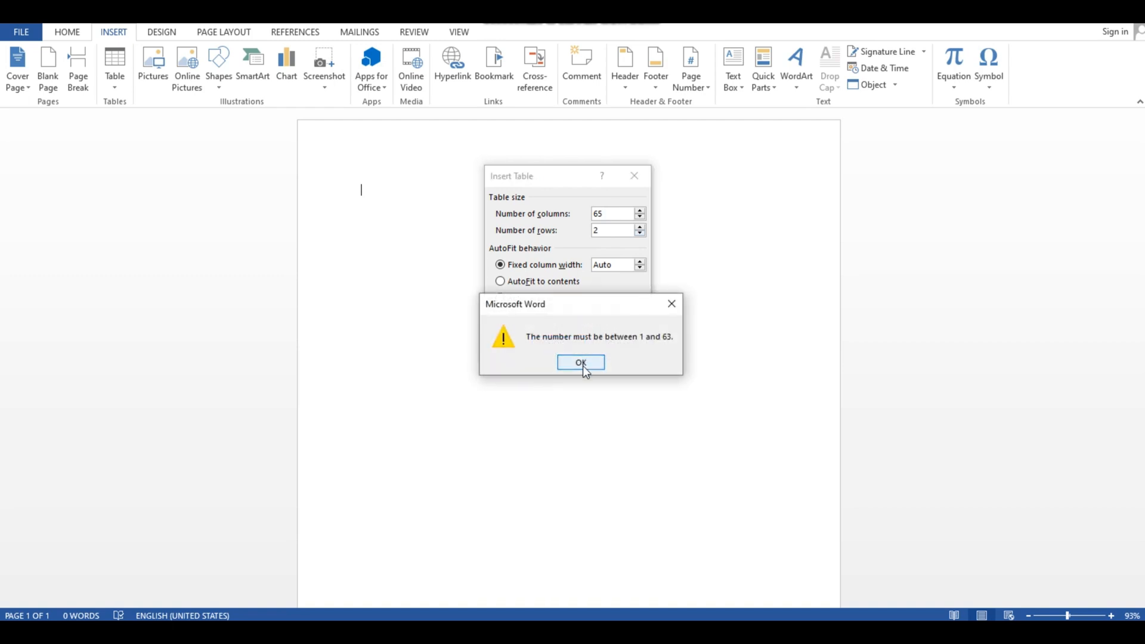
left_click(581, 363)
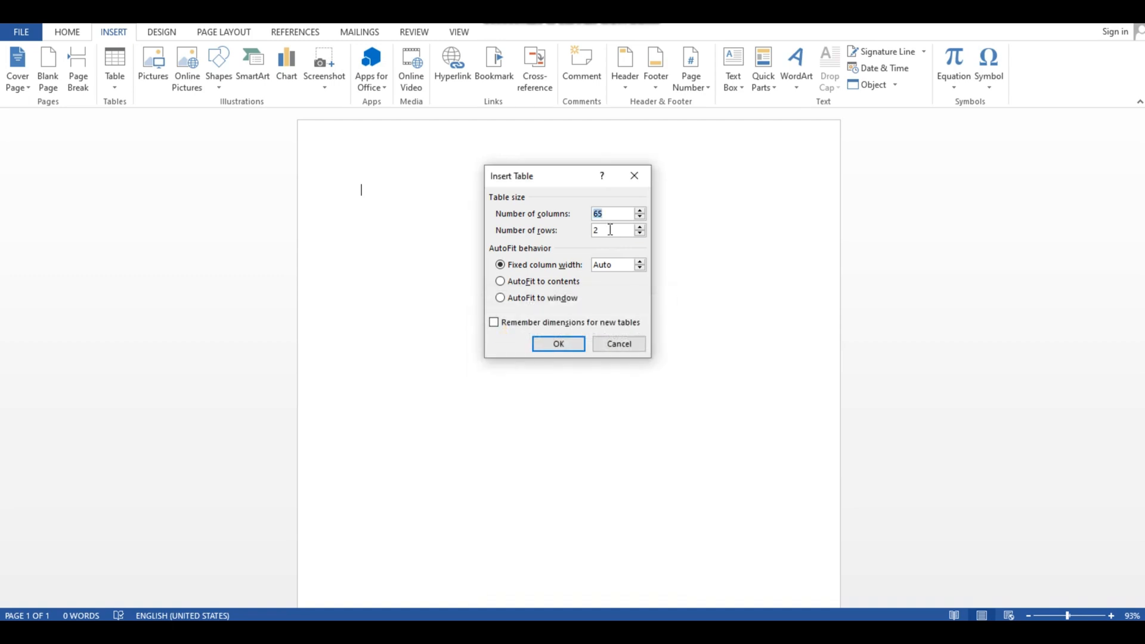
- Correct the column count to 63 and insert the table with 2 rows
key("BackSpace")
type("3")
key("Return")
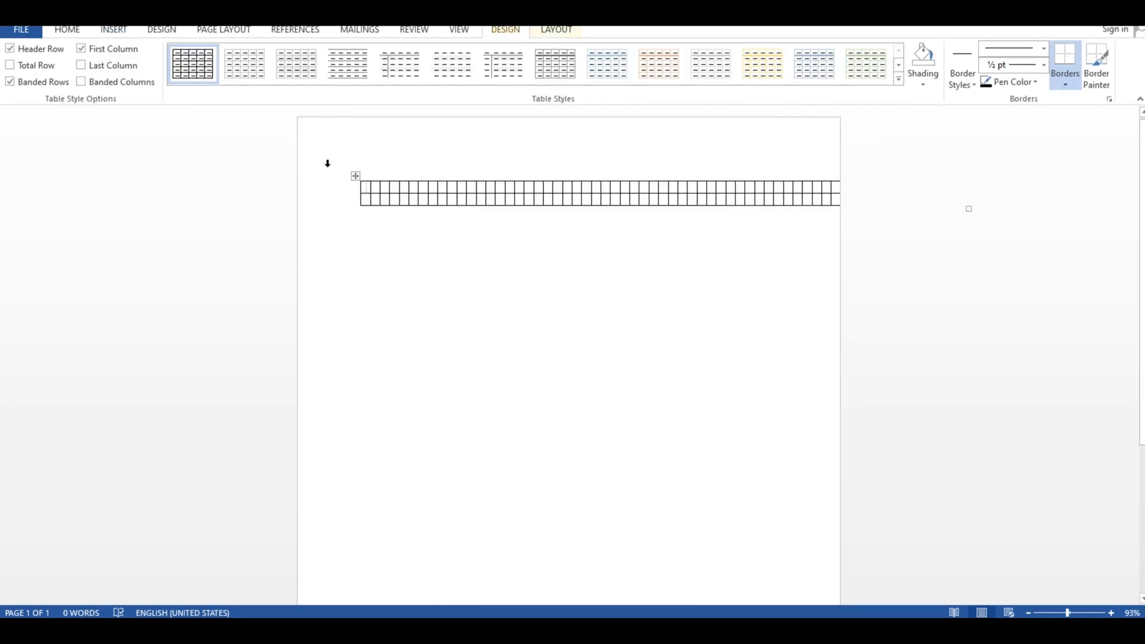
- Move the two-row, 63-column table left so it starts at the page's left edge
left_click(355, 176)
key("BackSpace")
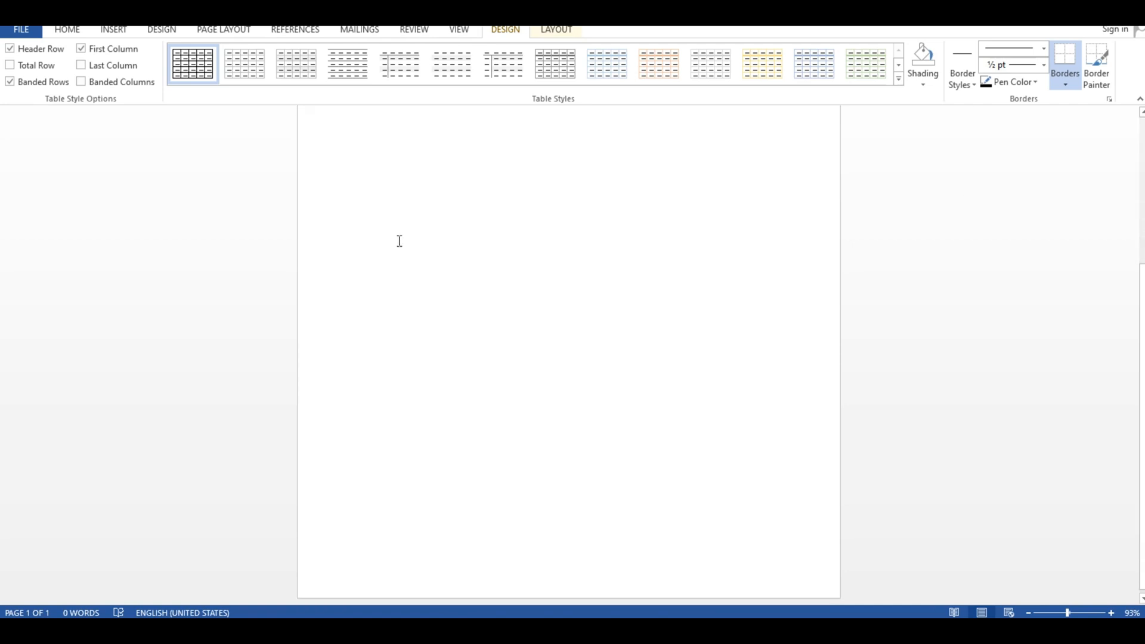
key("ctrl+z")
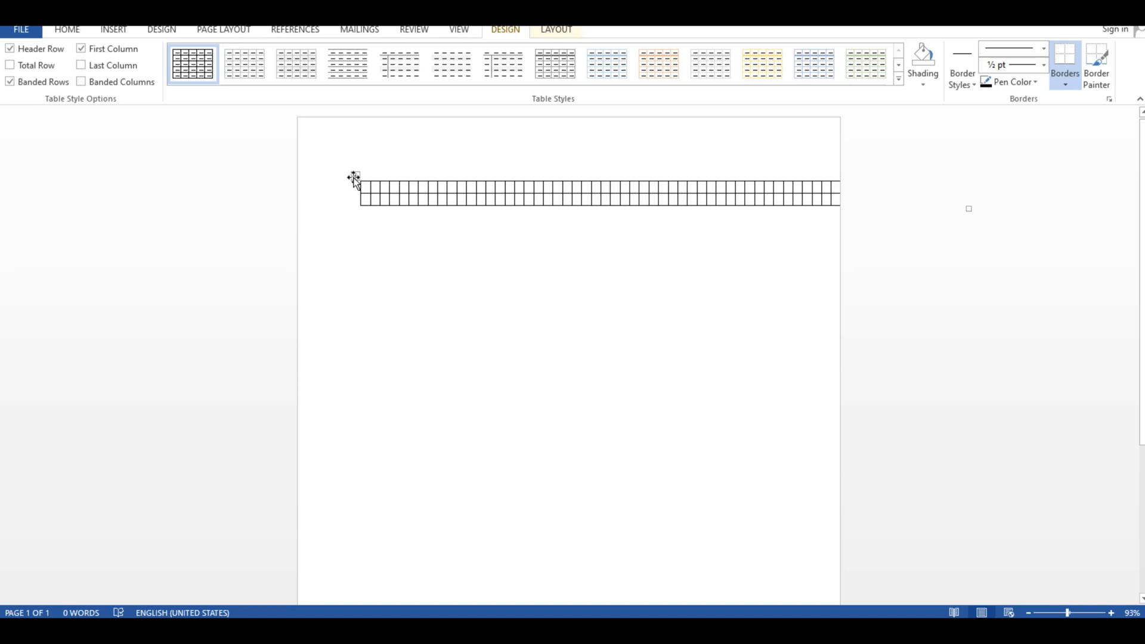
left_click_drag(353, 179, 291, 177)
left_click(409, 284)
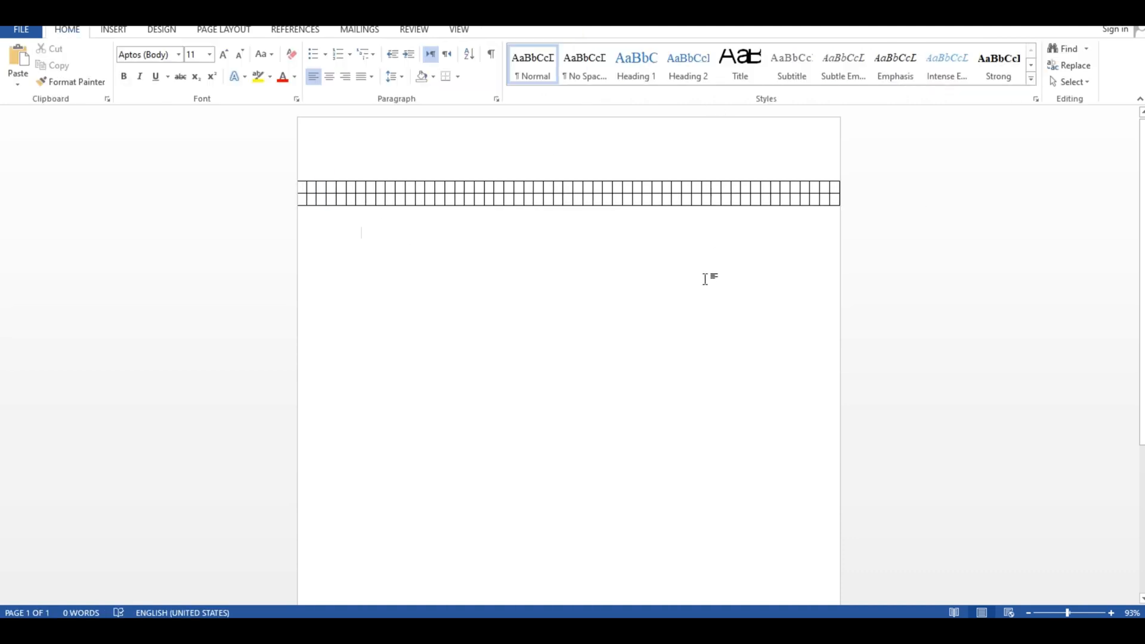
- Undo the move and the insertion of the two-row, 63-column table
left_click(111, 30)
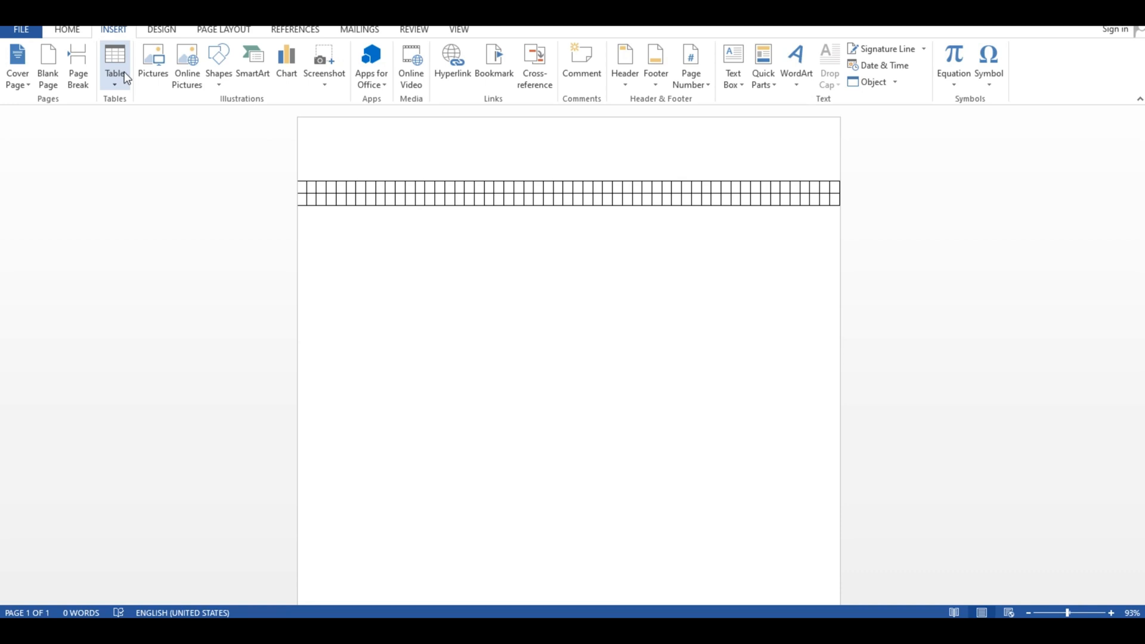
key("ctrl+z")
key("ctrl+z")
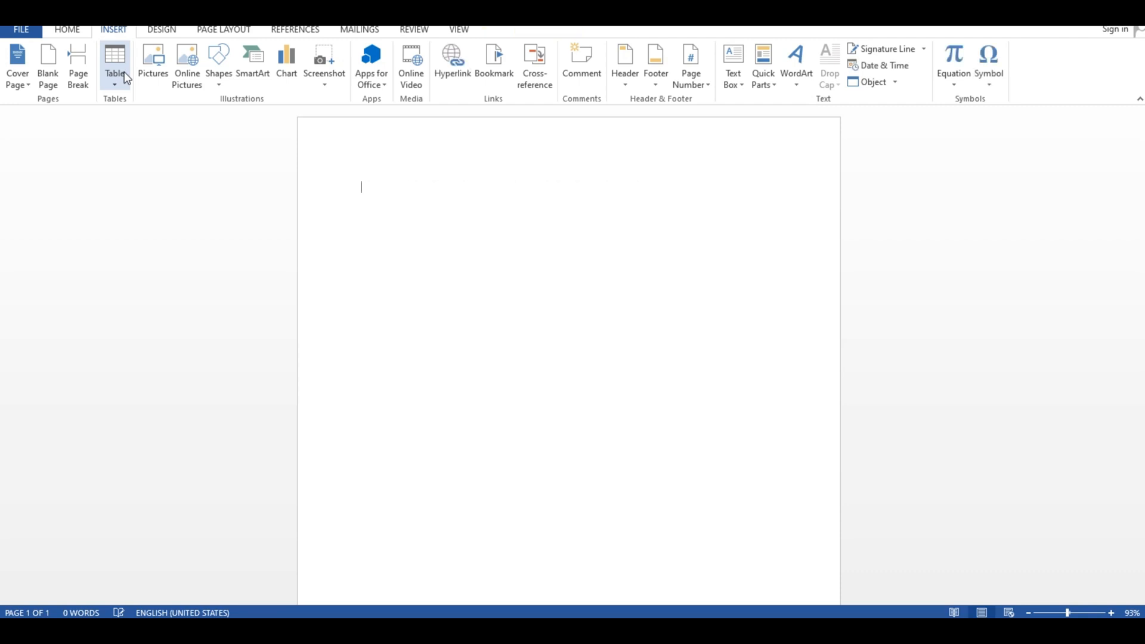
- Insert a table with 63 columns and 100 rows on the blank page
left_click(124, 72)
left_click(143, 229)
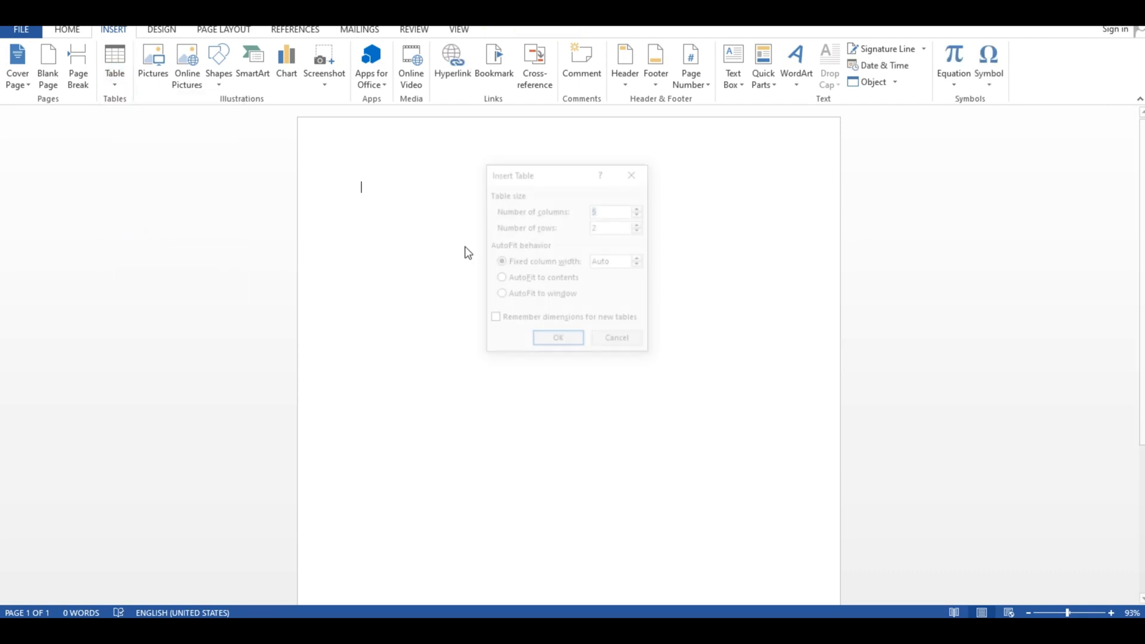
key("BackSpace")
type("63")
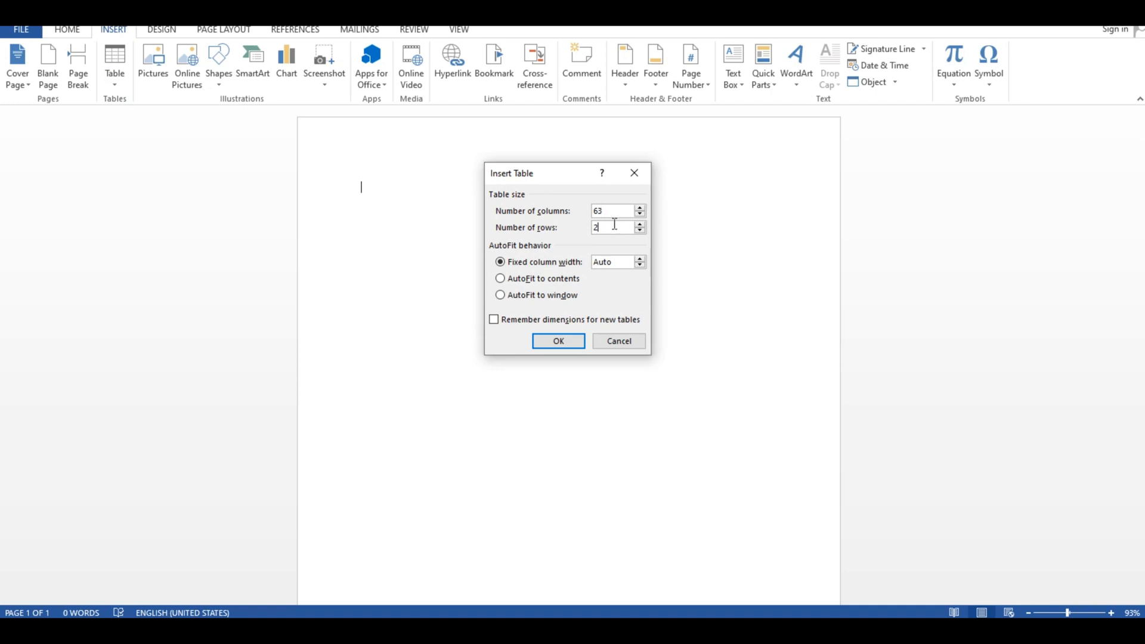
key("BackSpace")
type("100")
left_click(558, 341)
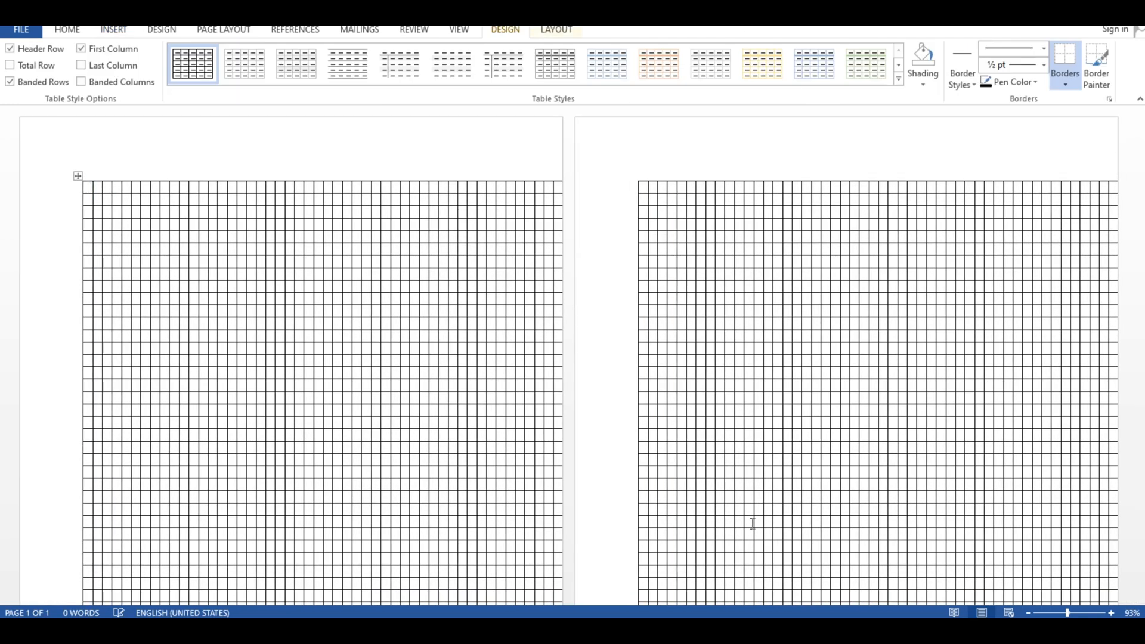
- Examine the 100-row table across its pages at zoom levels between 48% and 276%, and undo its insertion
scroll(778, 288, "down", 1)
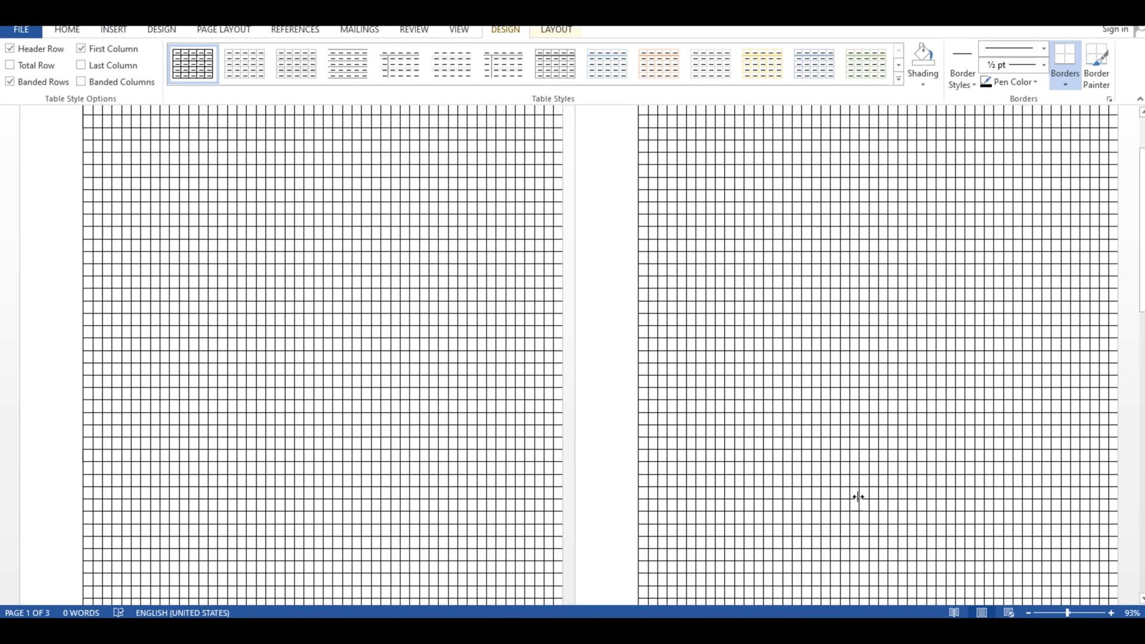
left_click_drag(1067, 613, 1051, 613)
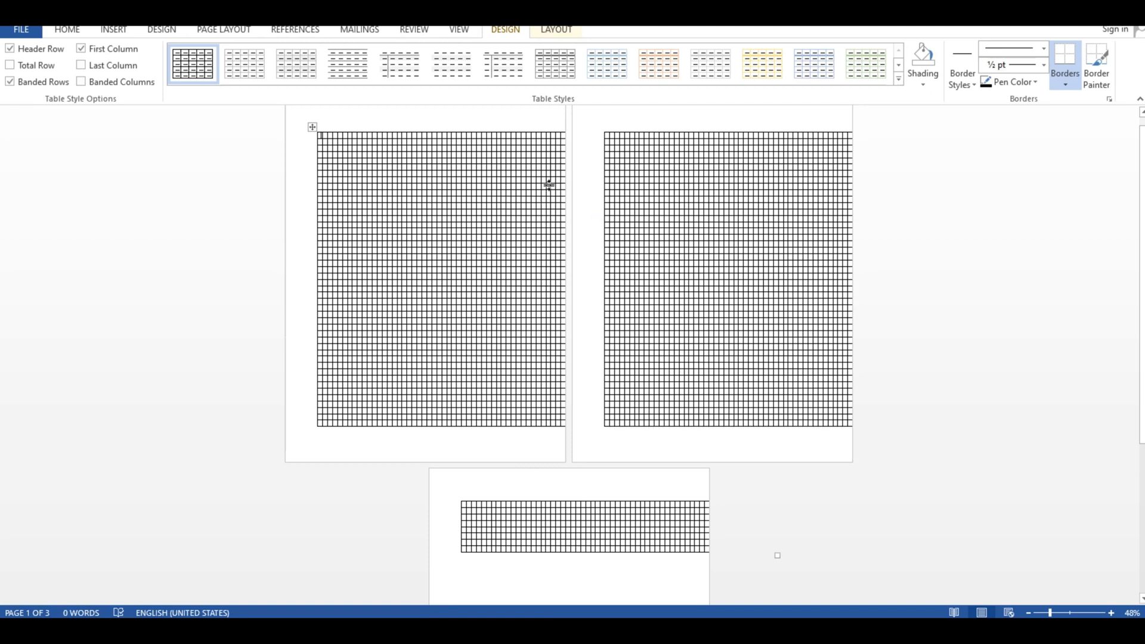
left_click(1084, 614)
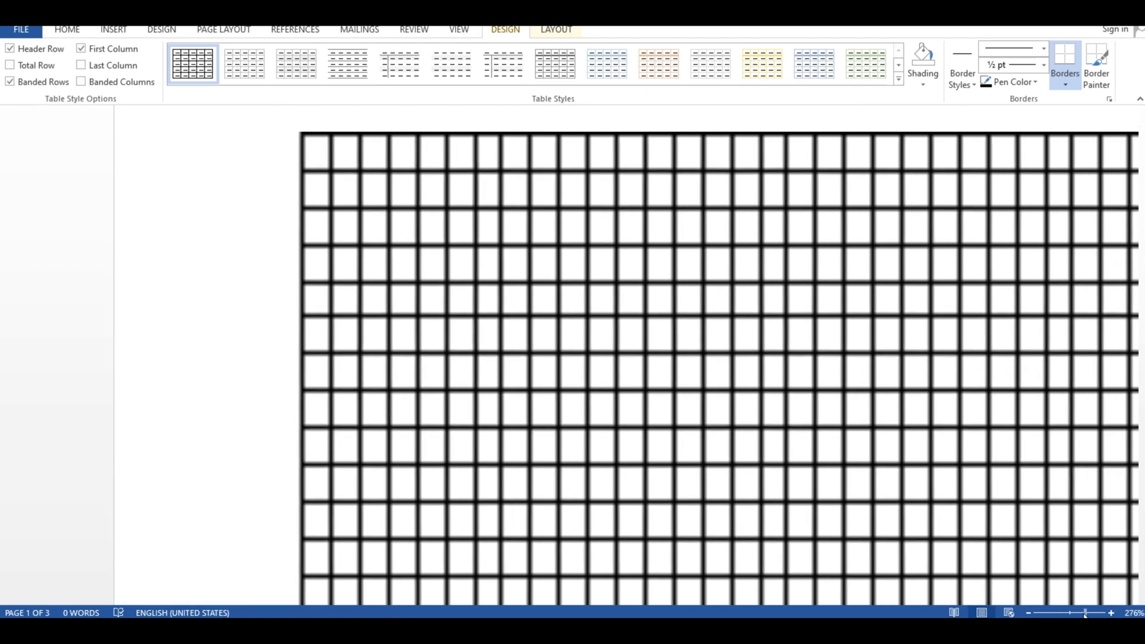
left_click_drag(1084, 614, 1069, 614)
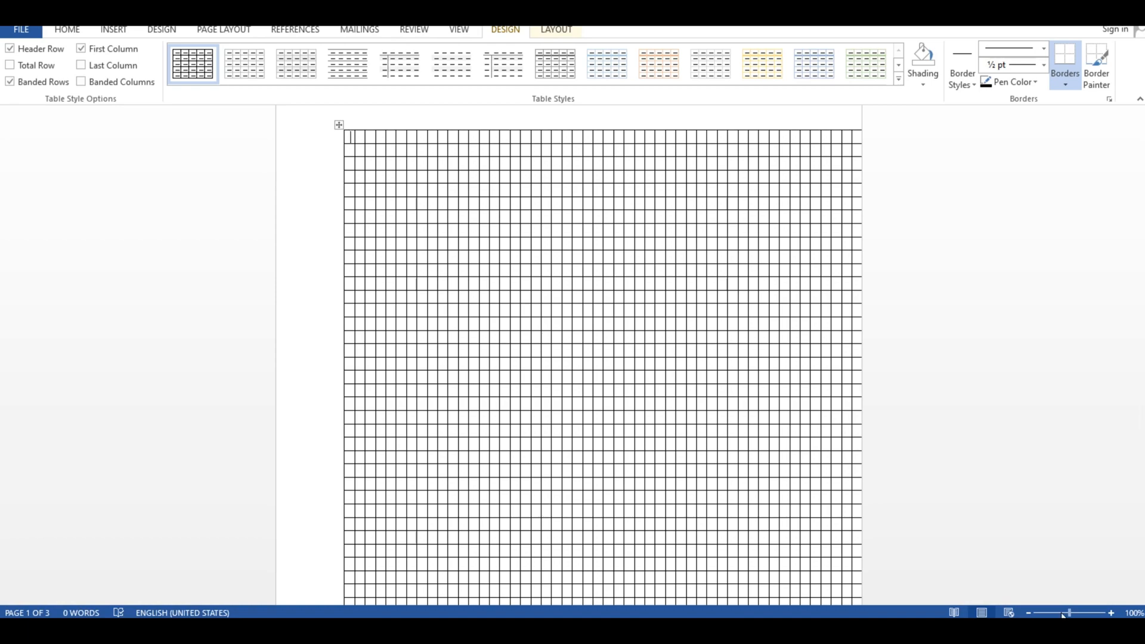
mouse_move(1068, 613)
left_mouse_down()
mouse_move(1057, 613)
mouse_move(1073, 614)
left_mouse_up()
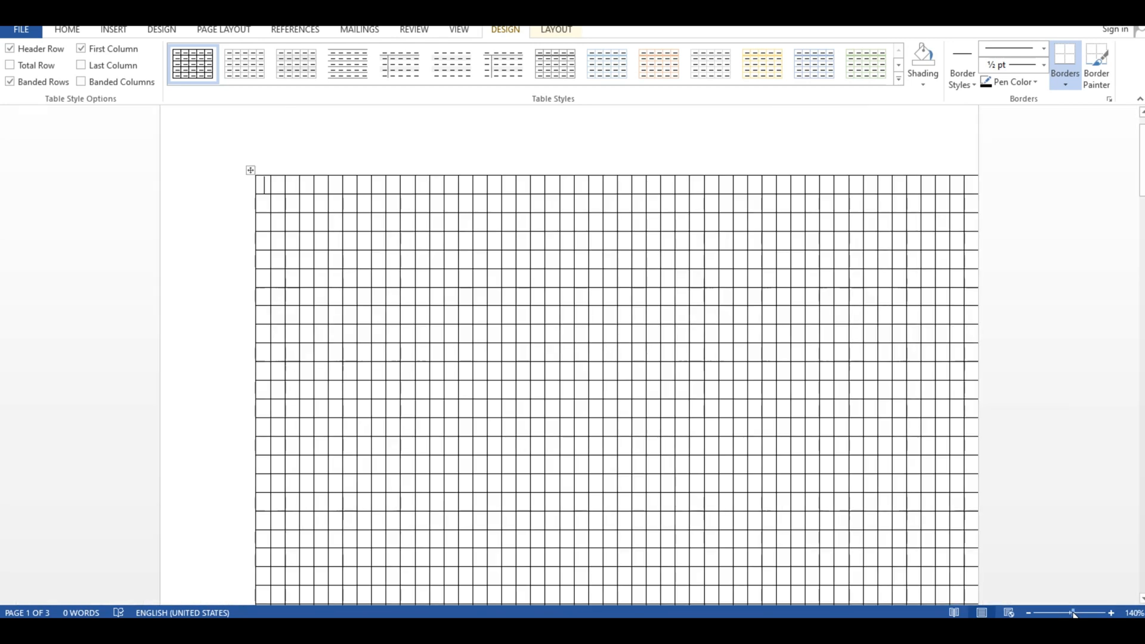
key("ctrl+z")
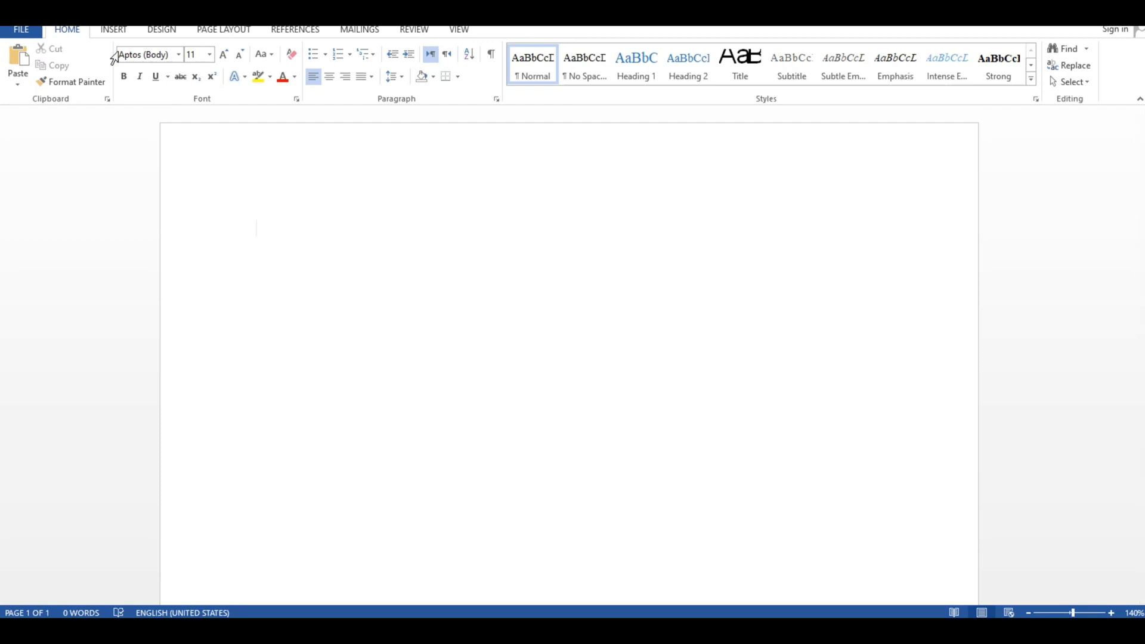
- Insert a table with 7 columns and 2 rows on the blank page and visit its first-row cells
left_click(111, 30)
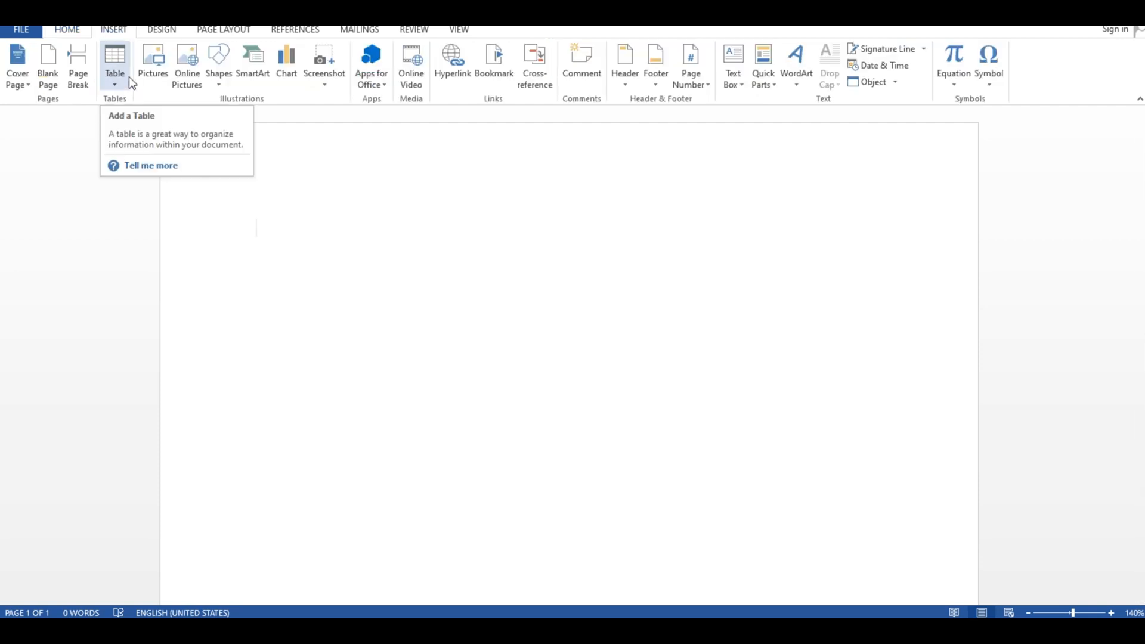
left_click(127, 76)
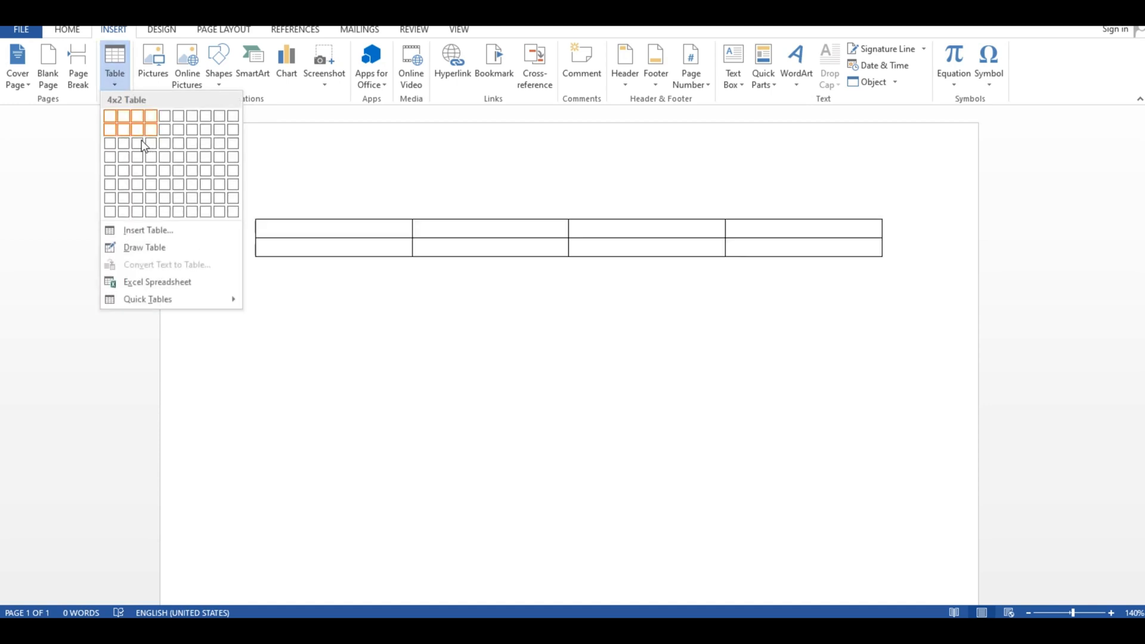
left_click(191, 137)
left_click(358, 318)
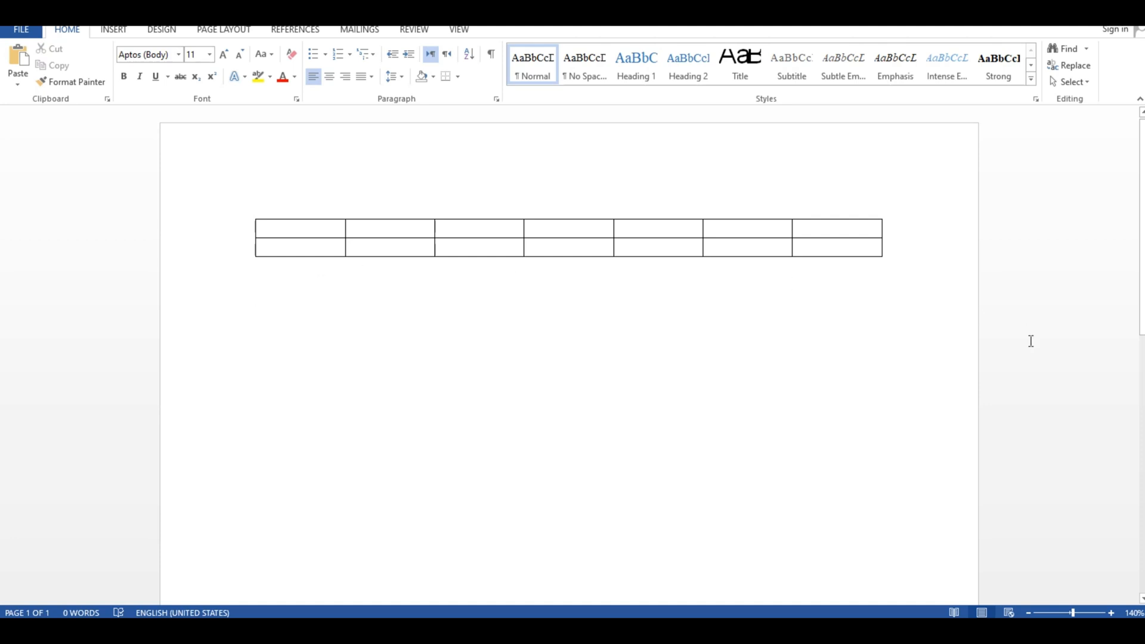
left_click(314, 226)
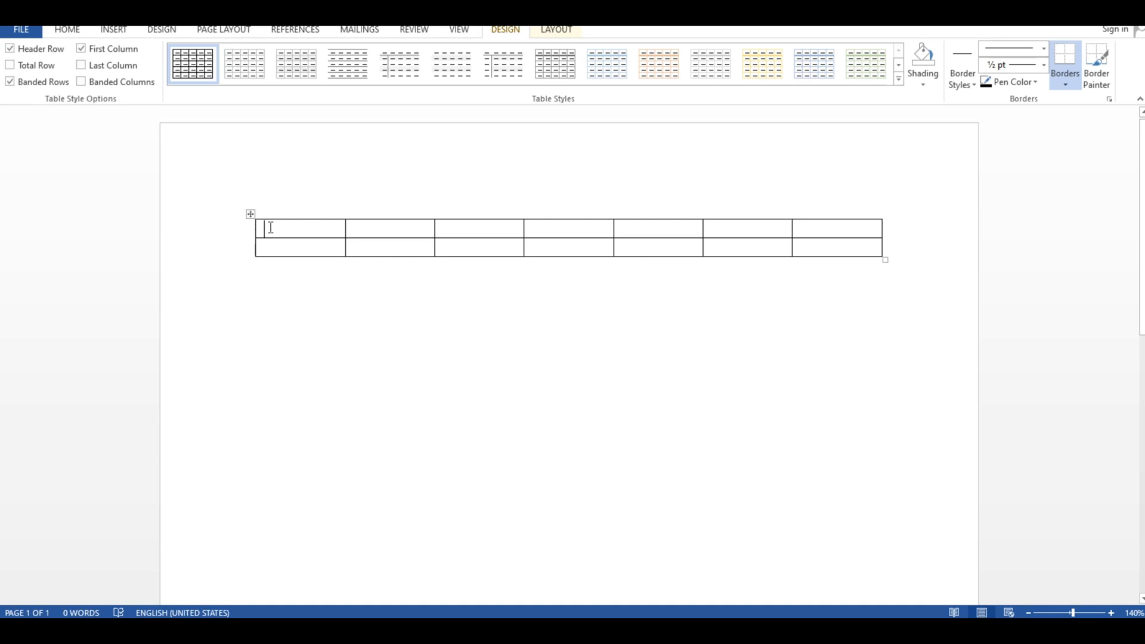
left_click(379, 225)
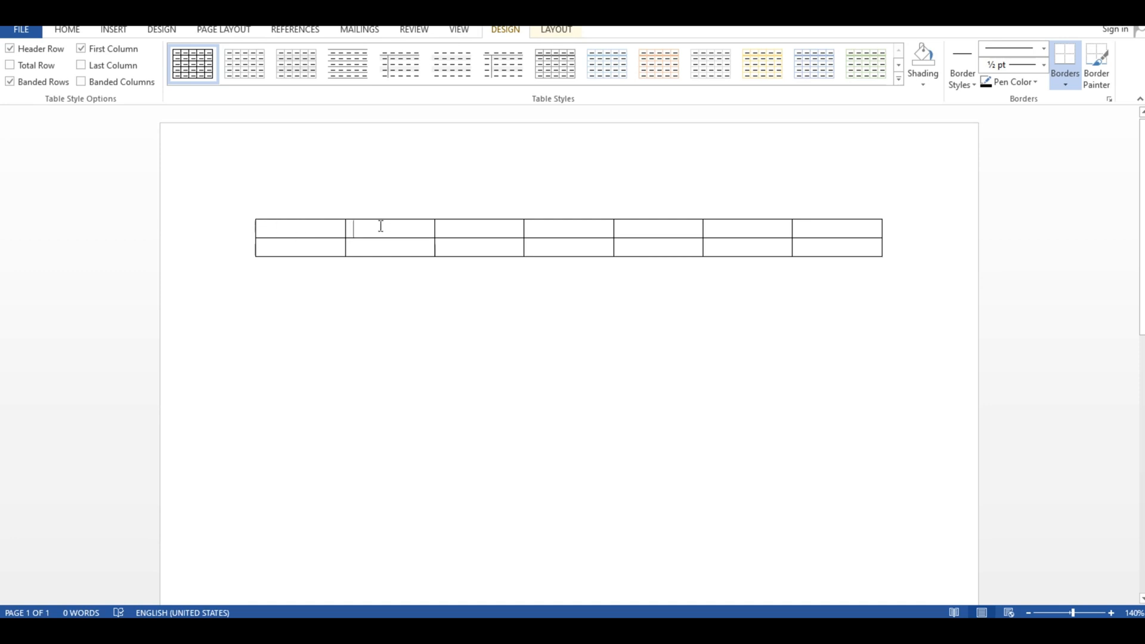
left_click(452, 230)
left_click(545, 233)
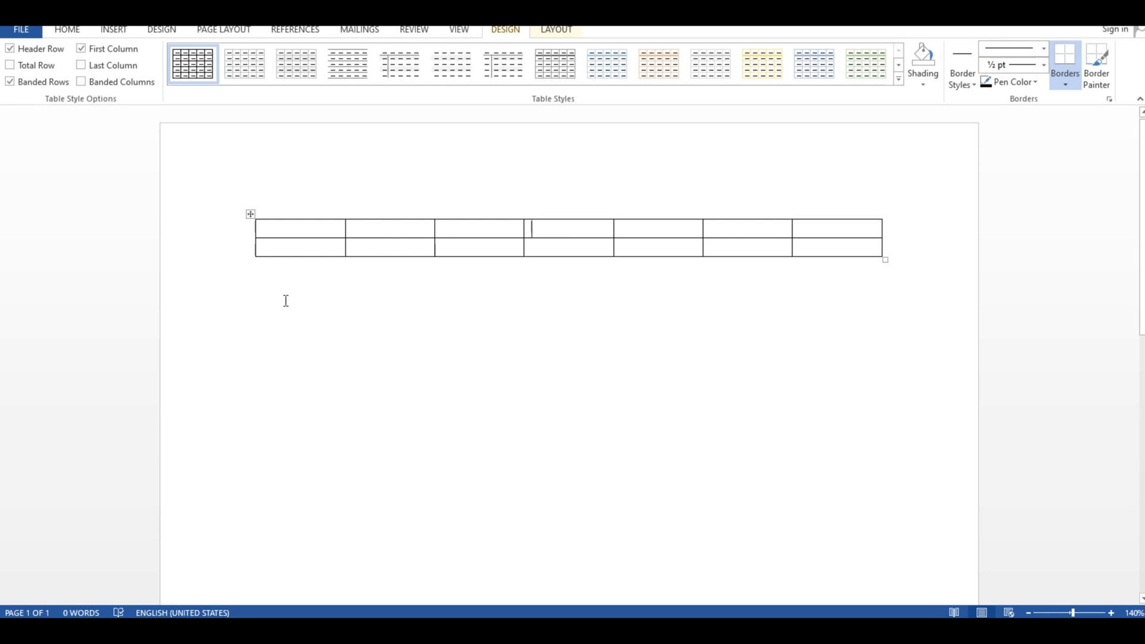
- Select the whole 7-column table and delete it
left_click(250, 217)
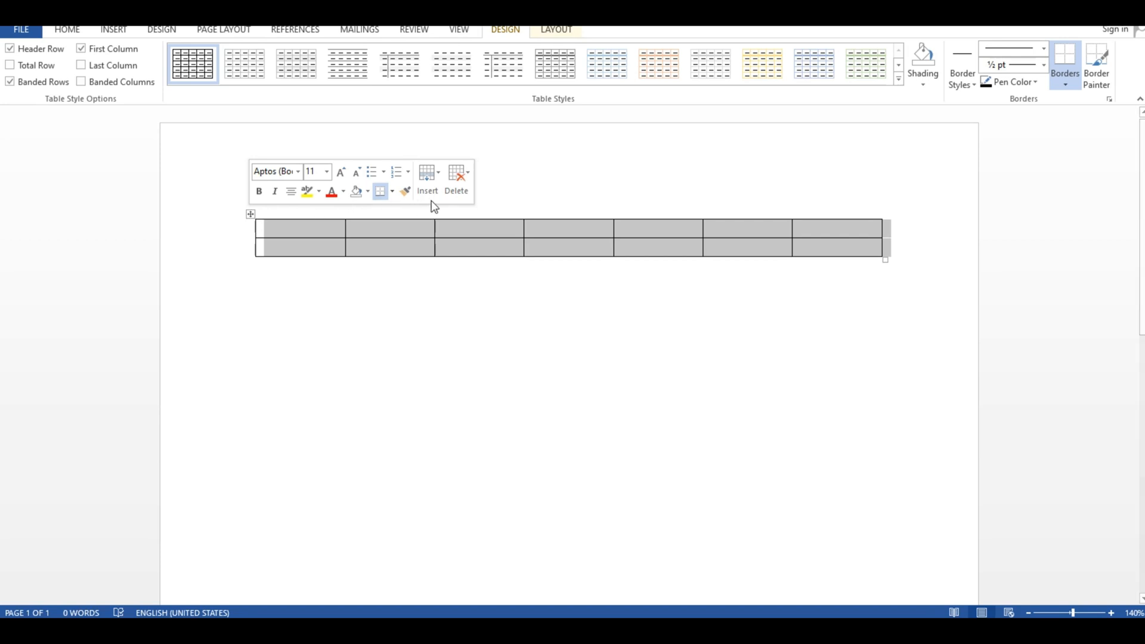
left_click(457, 179)
left_click(488, 263)
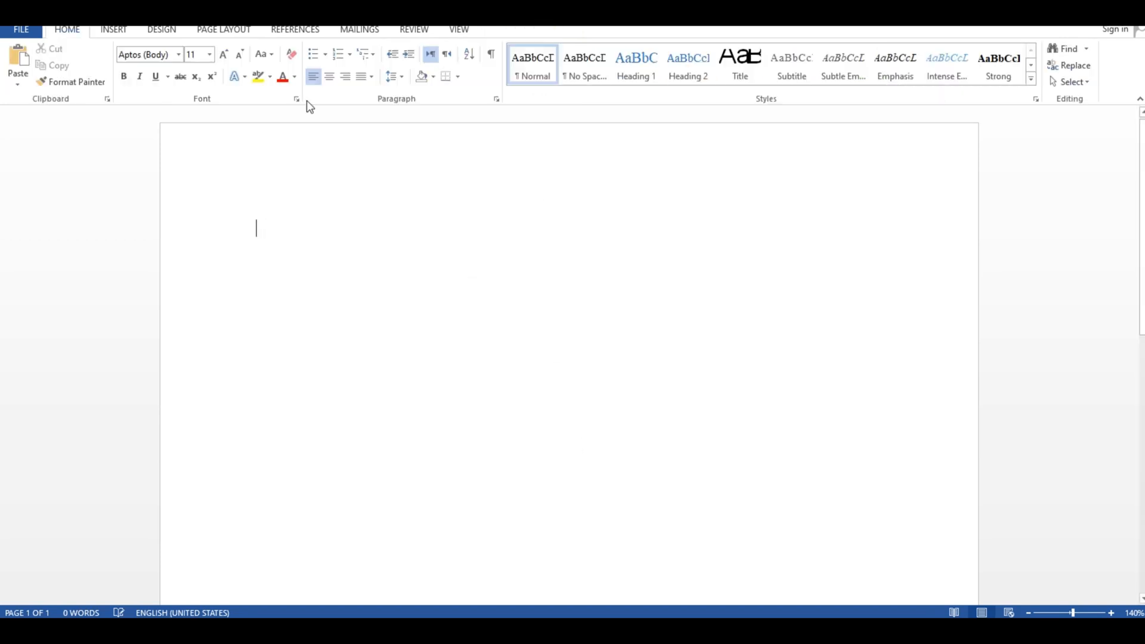
- Insert a table with 3 columns and 2 rows, using the AutoFit to contents behavior
left_click(114, 30)
left_click(113, 77)
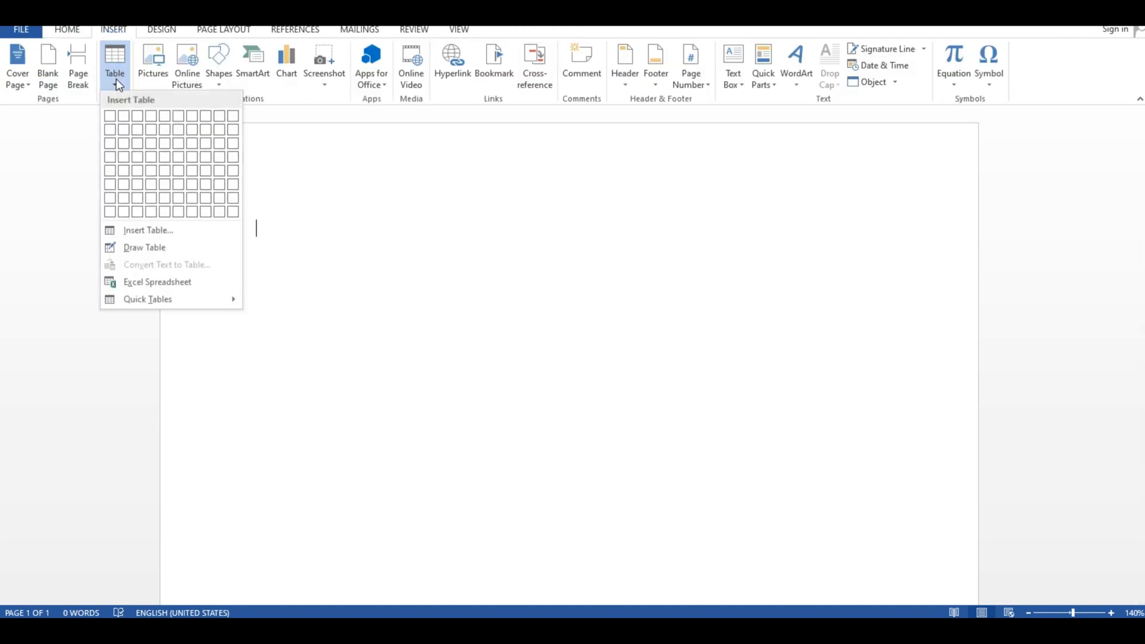
left_click(146, 236)
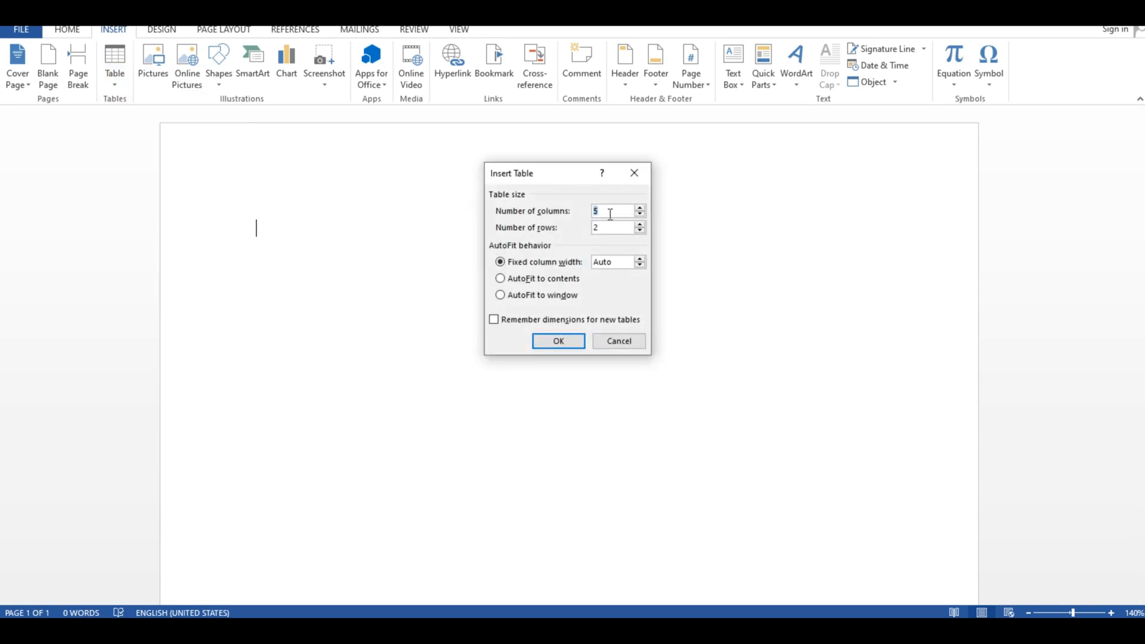
left_click(613, 213)
key("BackSpace")
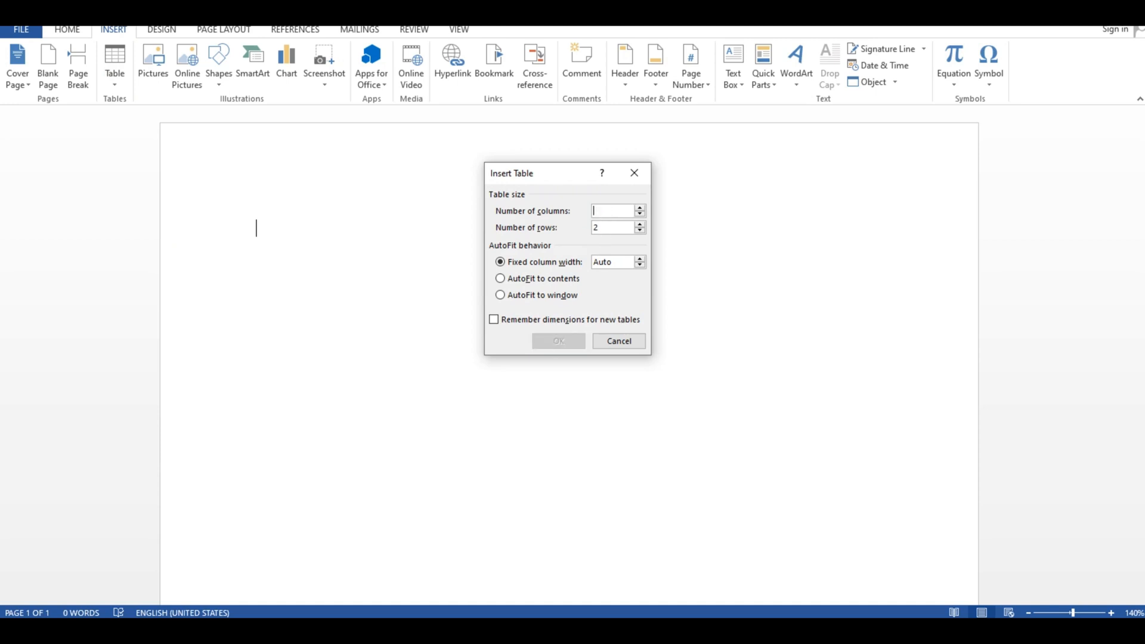
type("2")
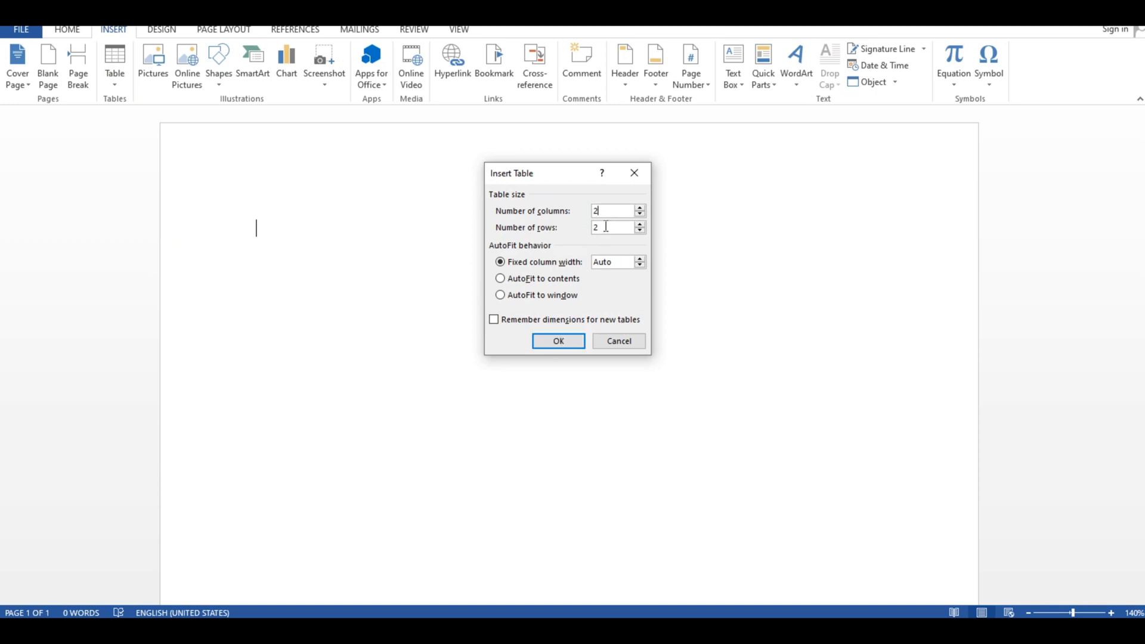
key("BackSpace")
type("3")
left_click(527, 281)
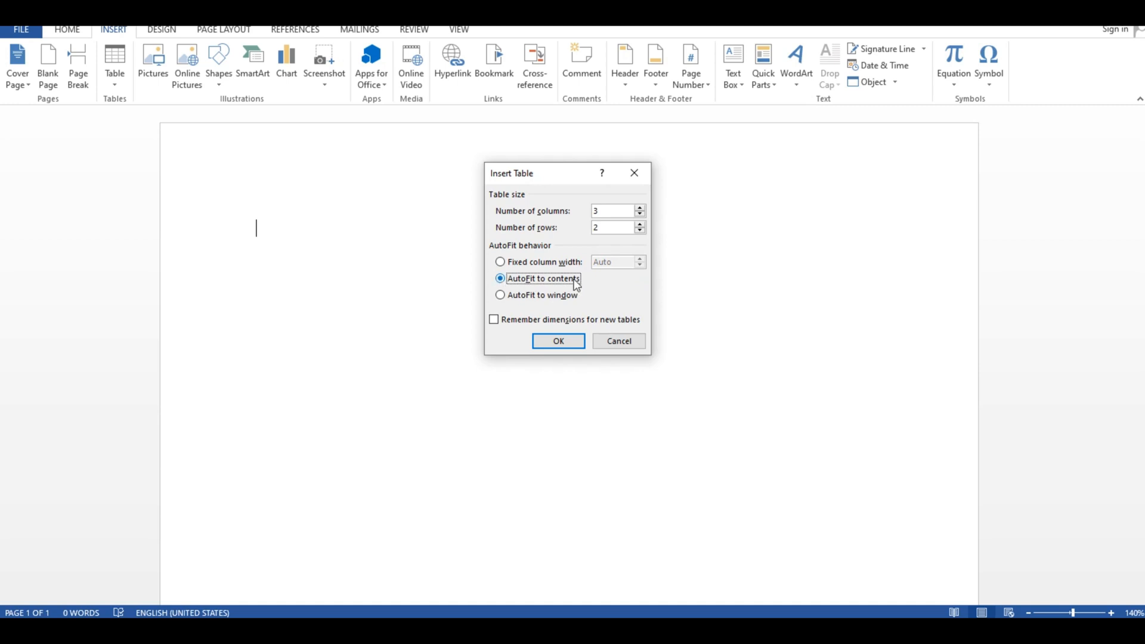
left_click(564, 350)
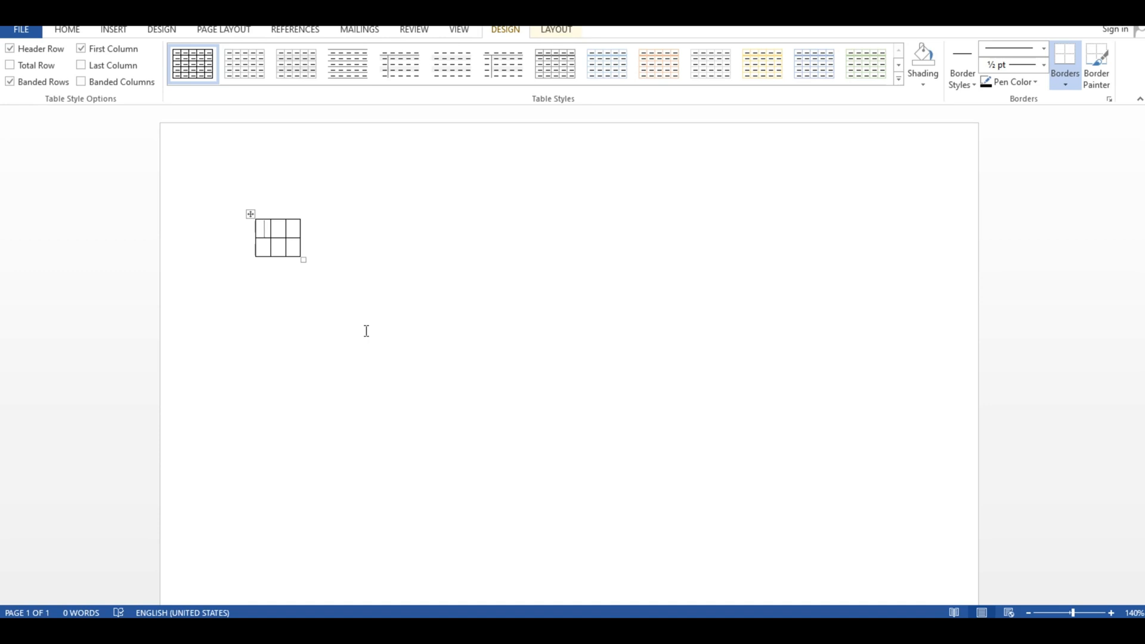
- Fill the table's first-row cells with "name", "Pakistan" and "Pakistan Pakistan Pakistan"
type("name")
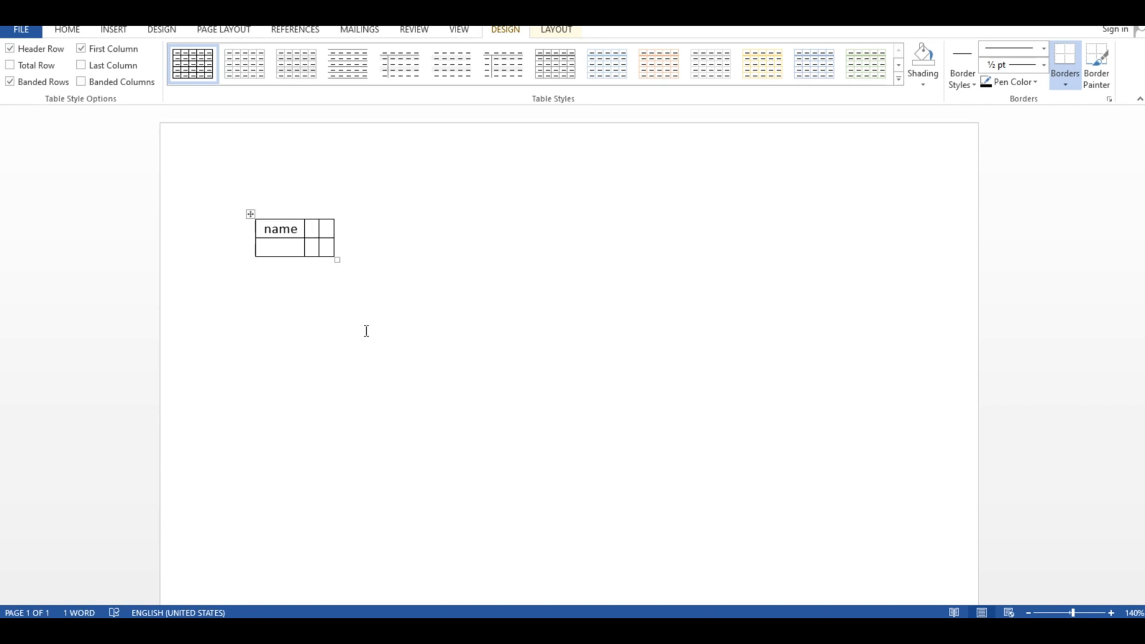
type("Pakis")
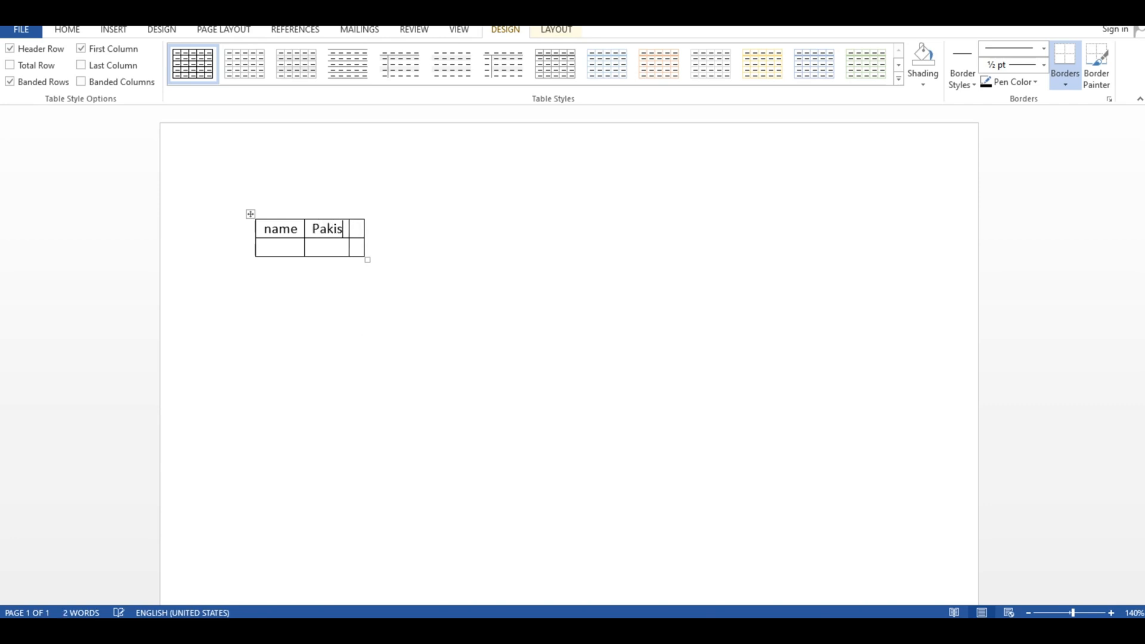
type("tan")
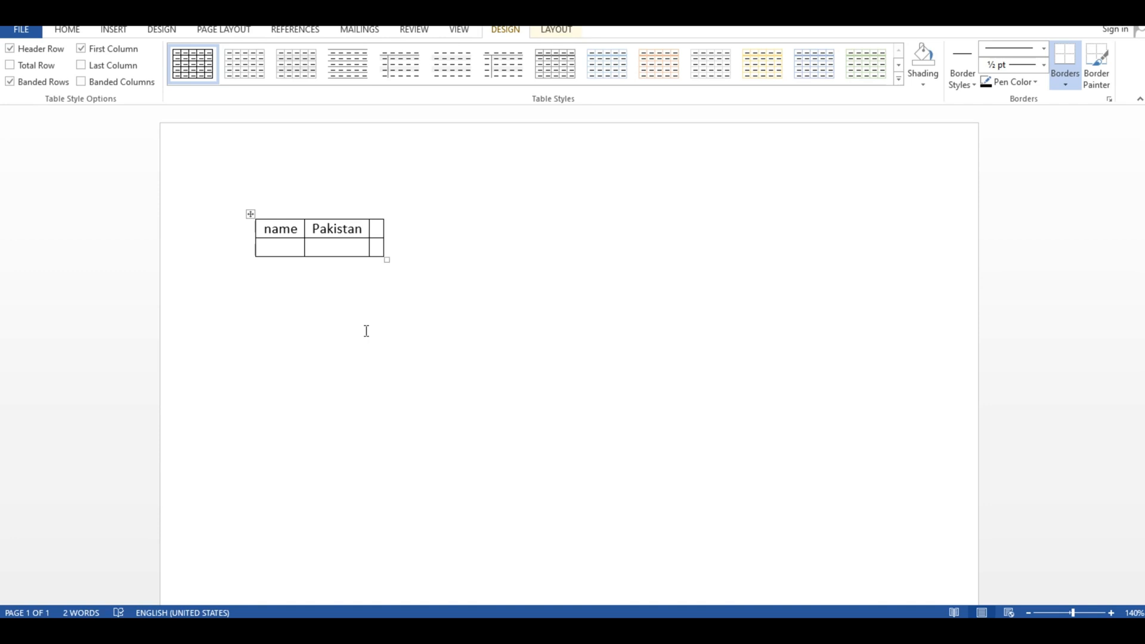
key("Tab")
type("paki")
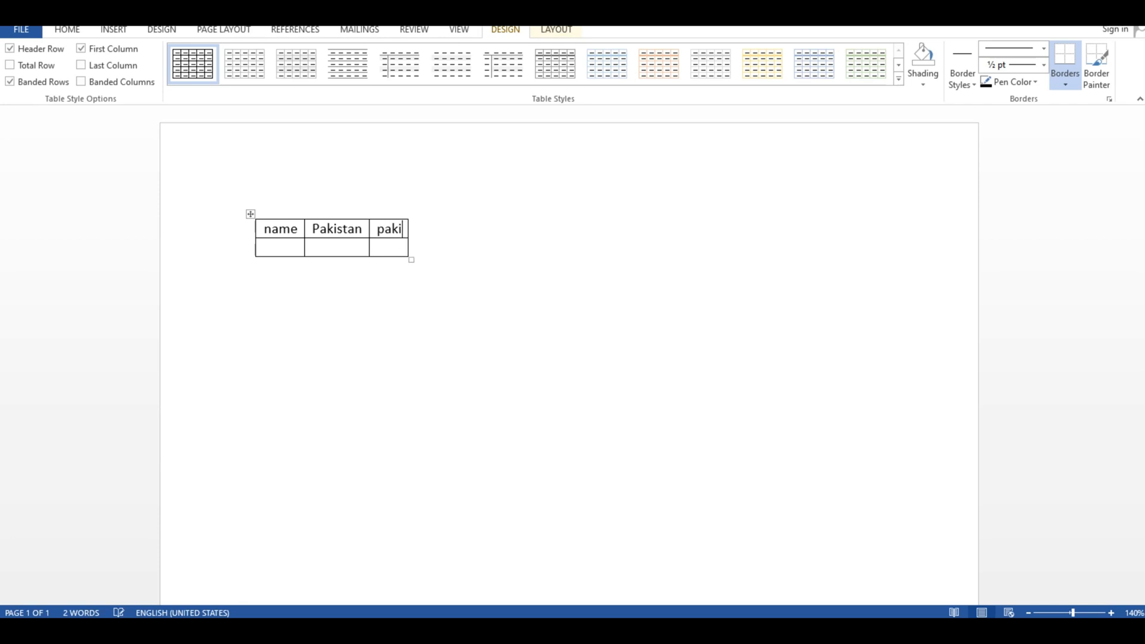
type("stan pakist")
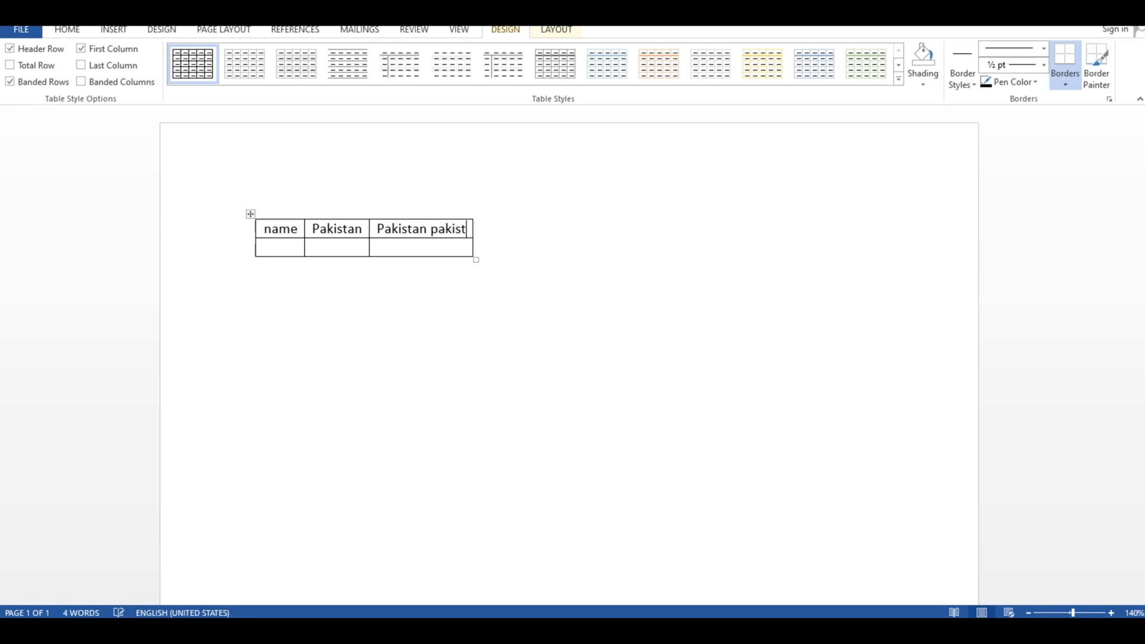
type("an pakistan")
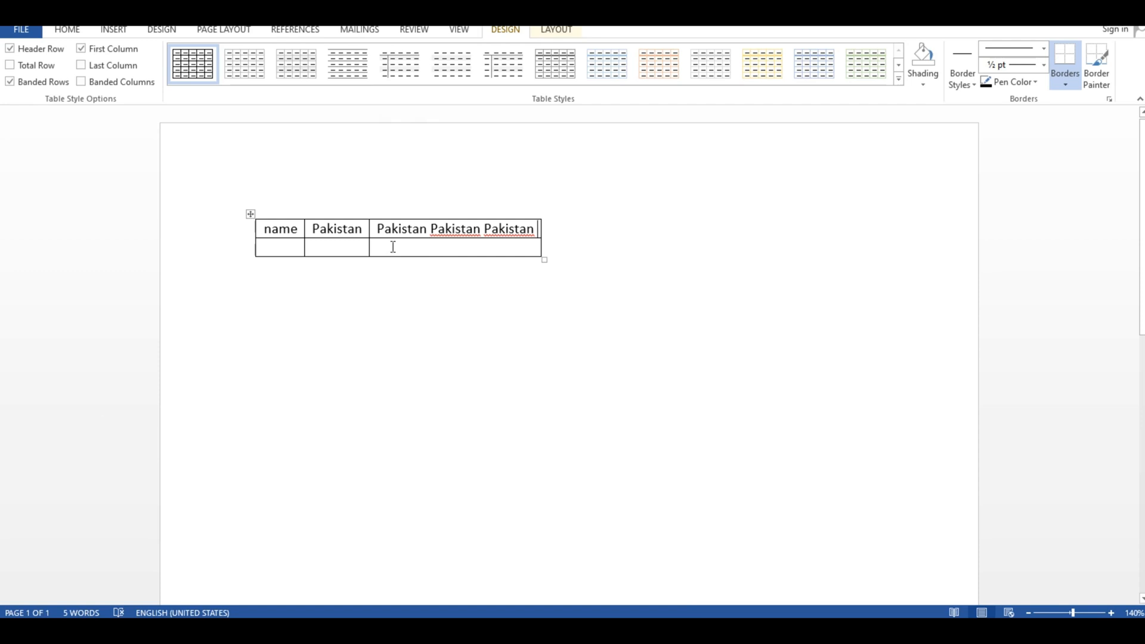
- Select the whole three-column table and delete it
scroll(358, 287, "up", 5)
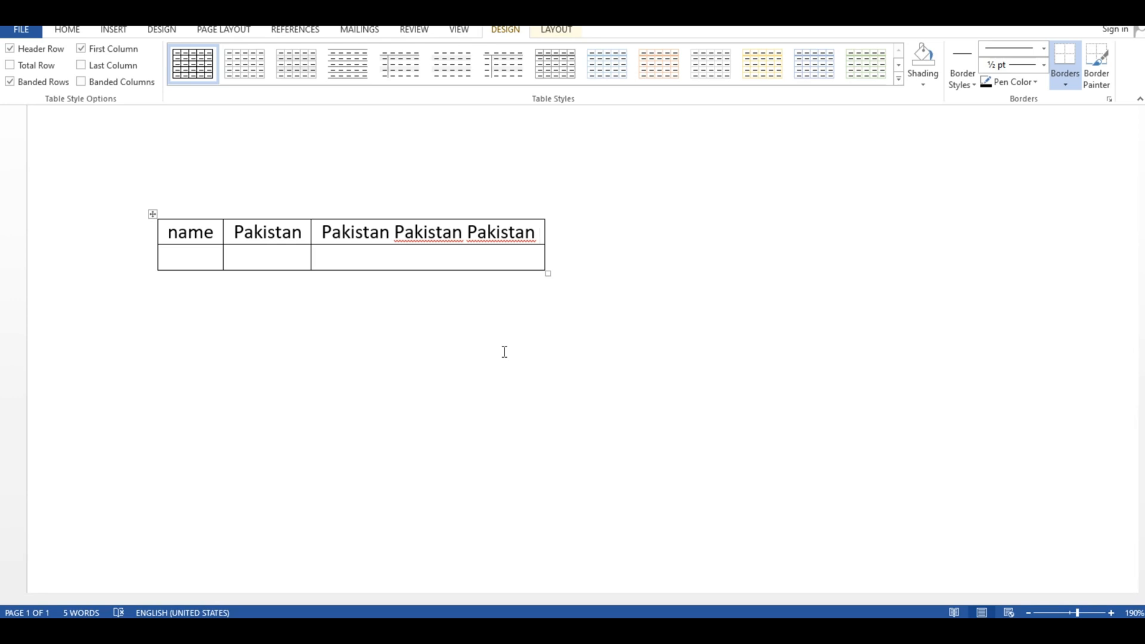
left_click(152, 214)
left_click(359, 175)
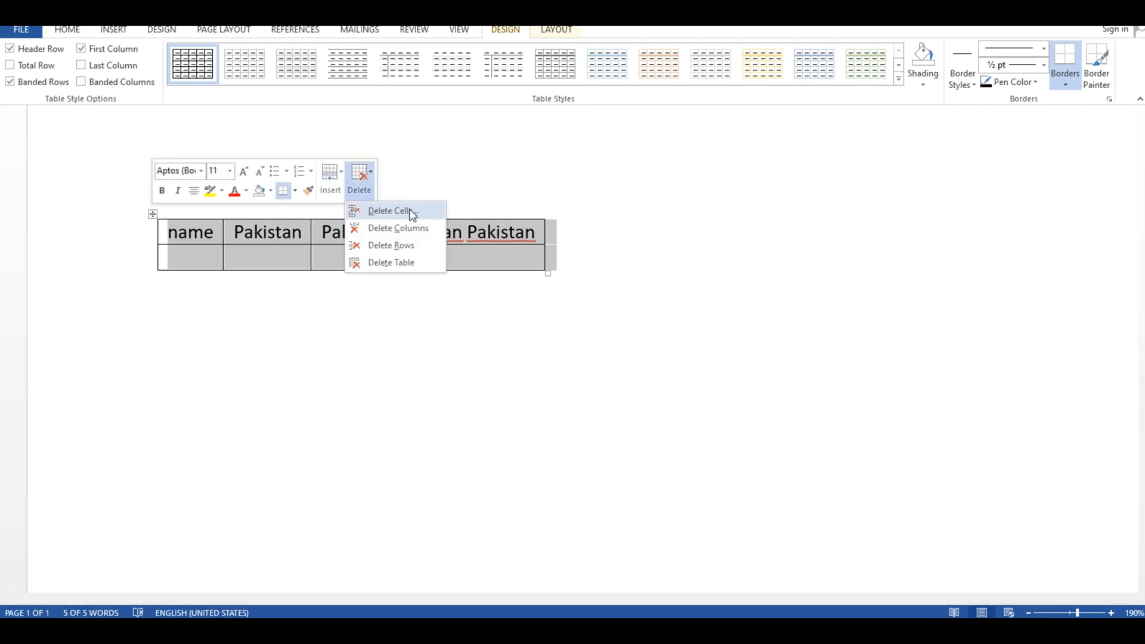
left_click(398, 262)
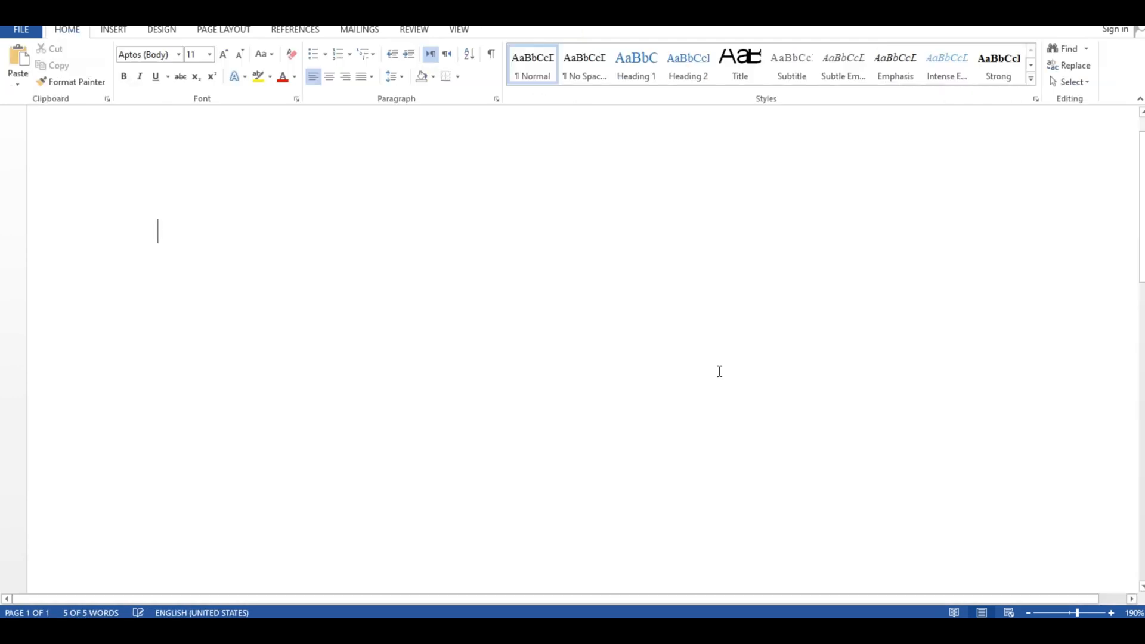
- Draw the outer border of a new table with Draw Table, about 4.54" wide and 1.41" high
left_click(116, 29)
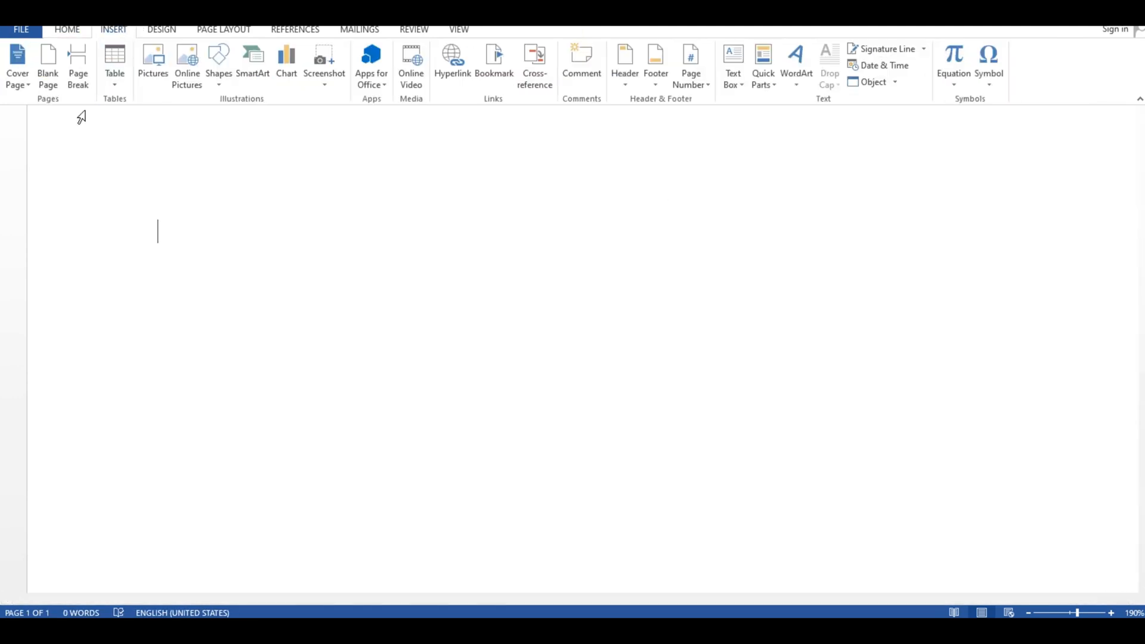
left_click(112, 85)
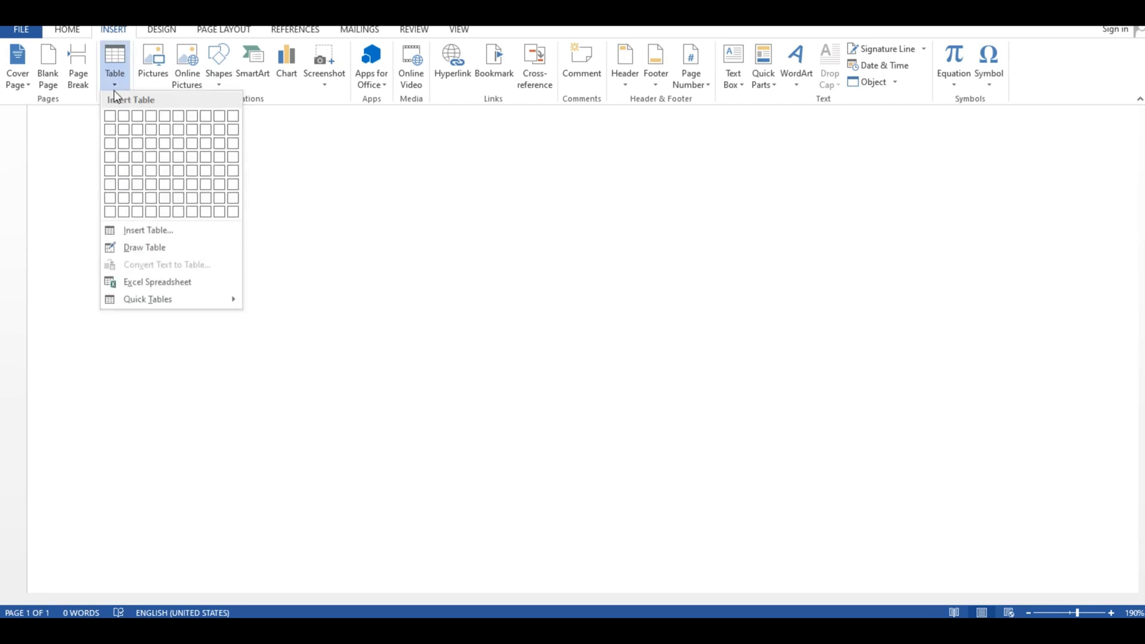
left_click(145, 248)
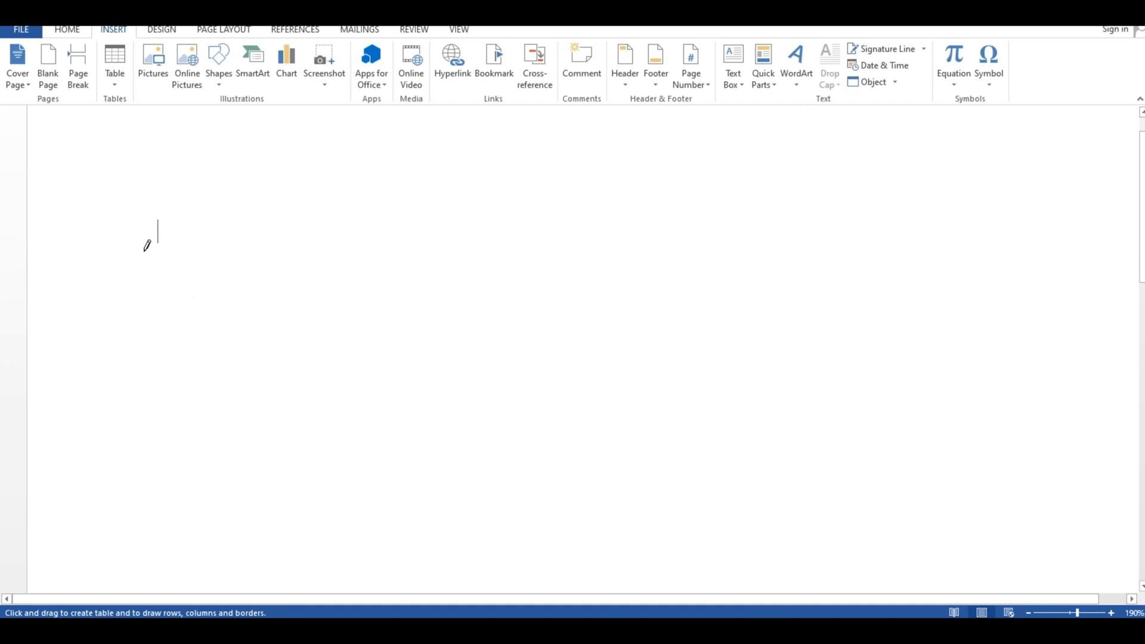
left_click_drag(144, 208, 220, 340)
left_click_drag(415, 389, 737, 392)
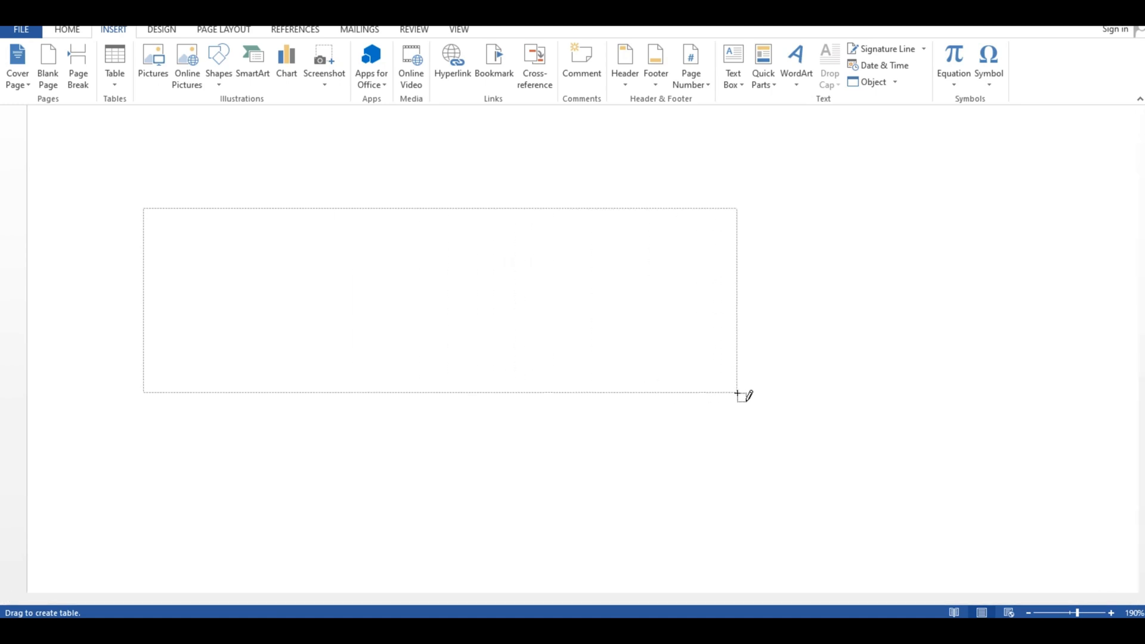
left_click_drag(737, 393, 737, 394)
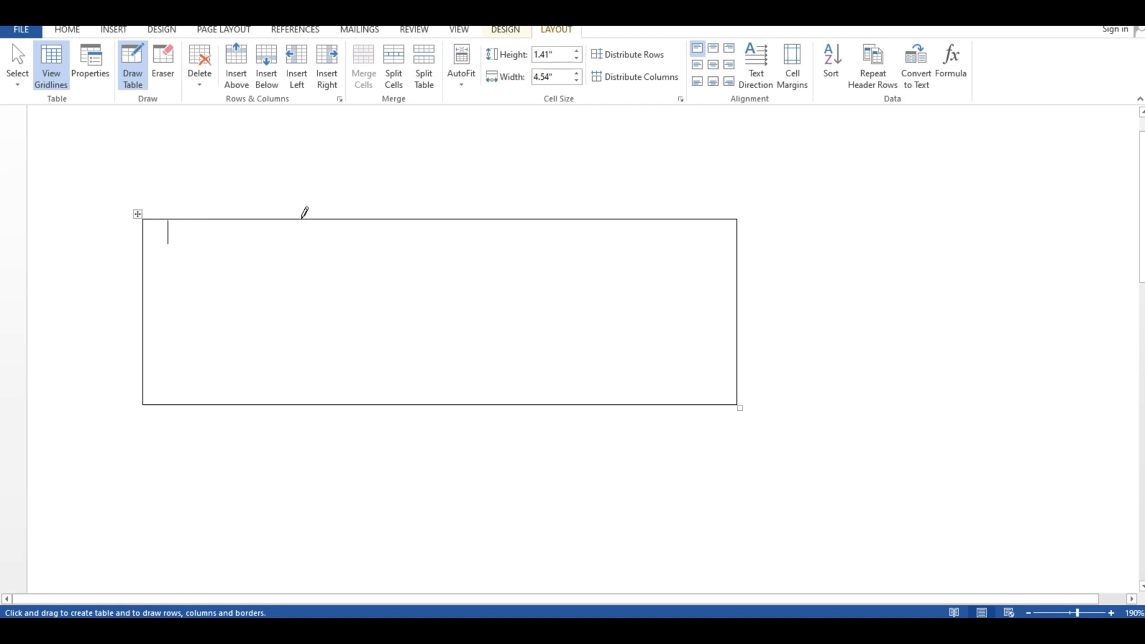
- Draw five vertical lines to divide the table into six columns, with three narrow ones between the wide second and last columns
left_click_drag(302, 218, 309, 359)
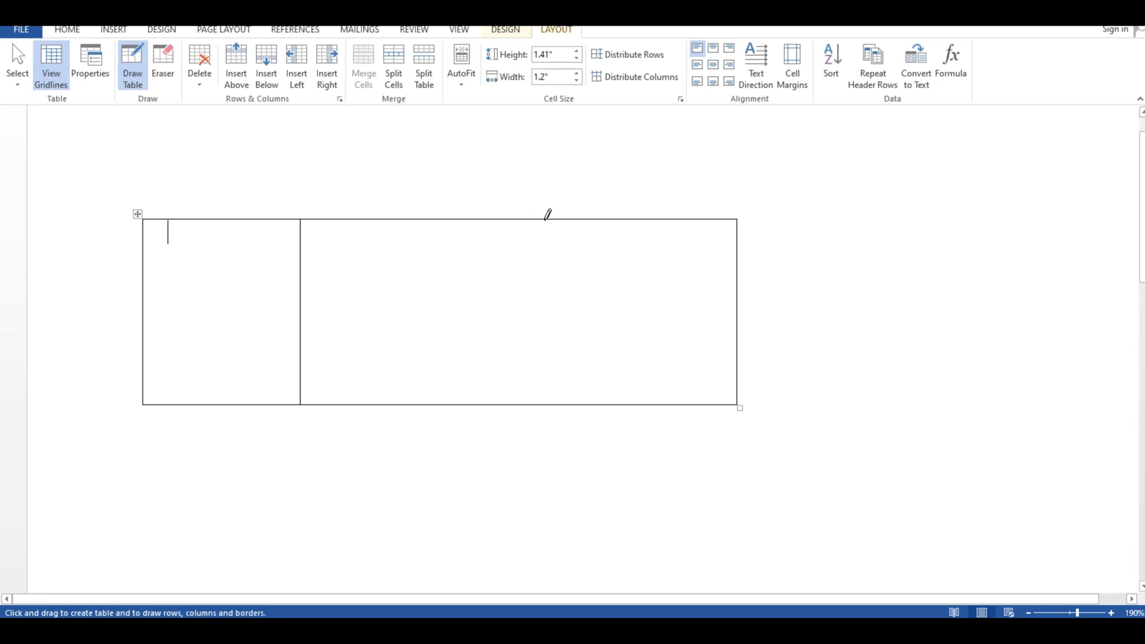
mouse_move(547, 214)
left_mouse_down()
mouse_move(557, 370)
mouse_move(548, 363)
left_mouse_up()
left_click_drag(572, 214, 579, 353)
left_click_drag(594, 215, 602, 379)
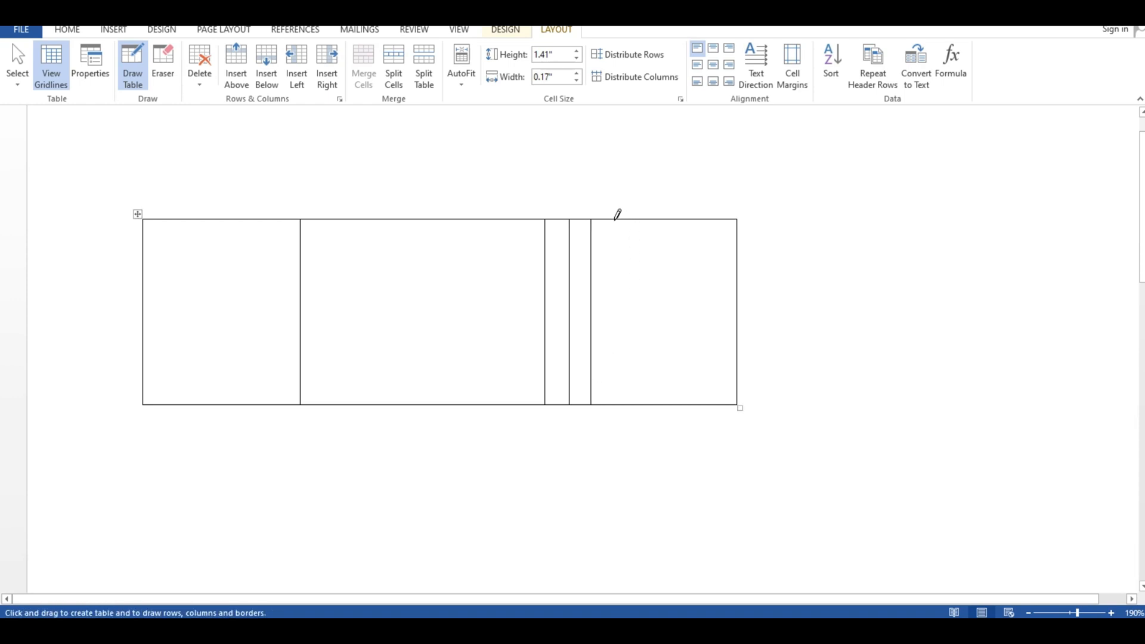
left_click_drag(616, 219, 621, 377)
- Draw three horizontal lines across the full table width to divide it into four rows
left_click_drag(146, 227, 698, 229)
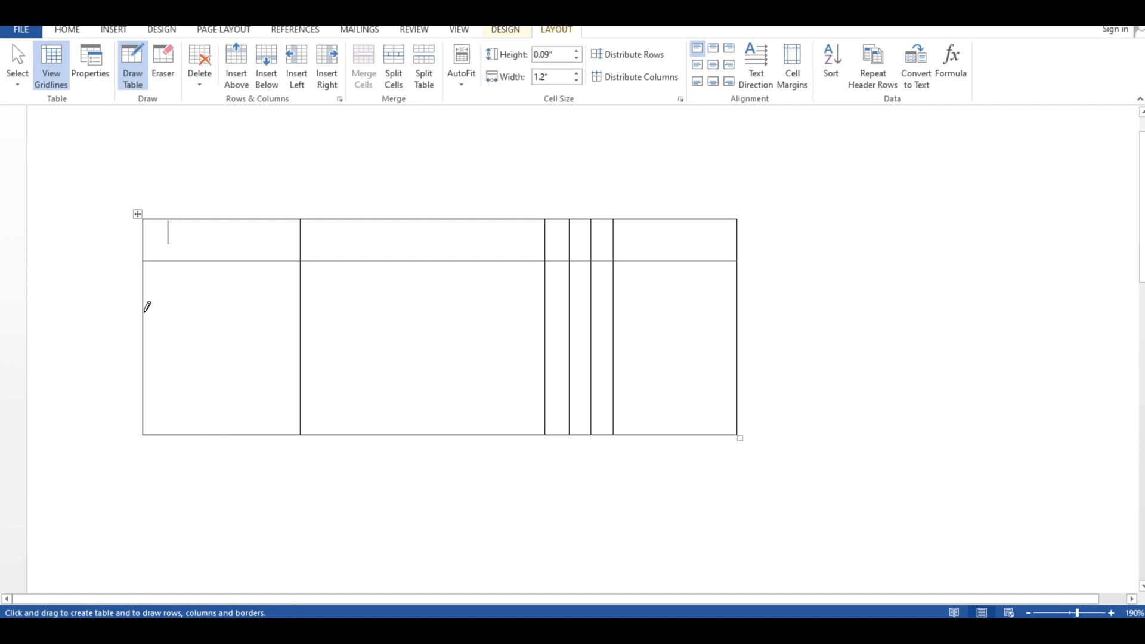
left_click_drag(146, 308, 714, 295)
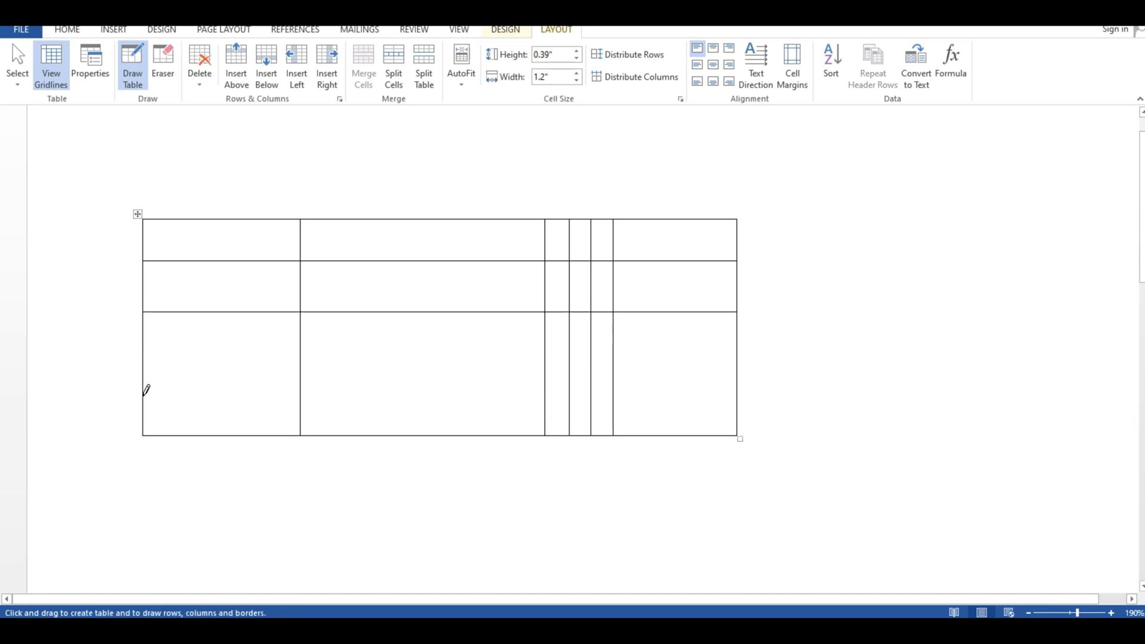
mouse_move(146, 392)
left_mouse_down()
mouse_move(627, 367)
mouse_move(715, 383)
left_mouse_up()
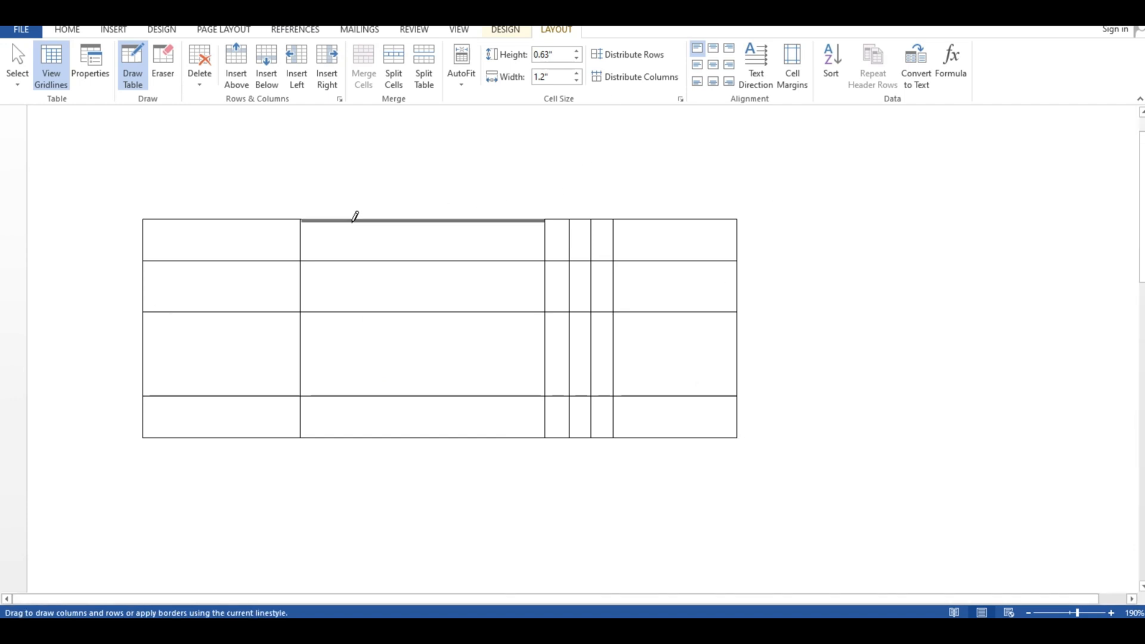
- Subdivide the second column's cells in the top three rows with short vertical and horizontal lines at staggered positions
left_click_drag(354, 218, 349, 251)
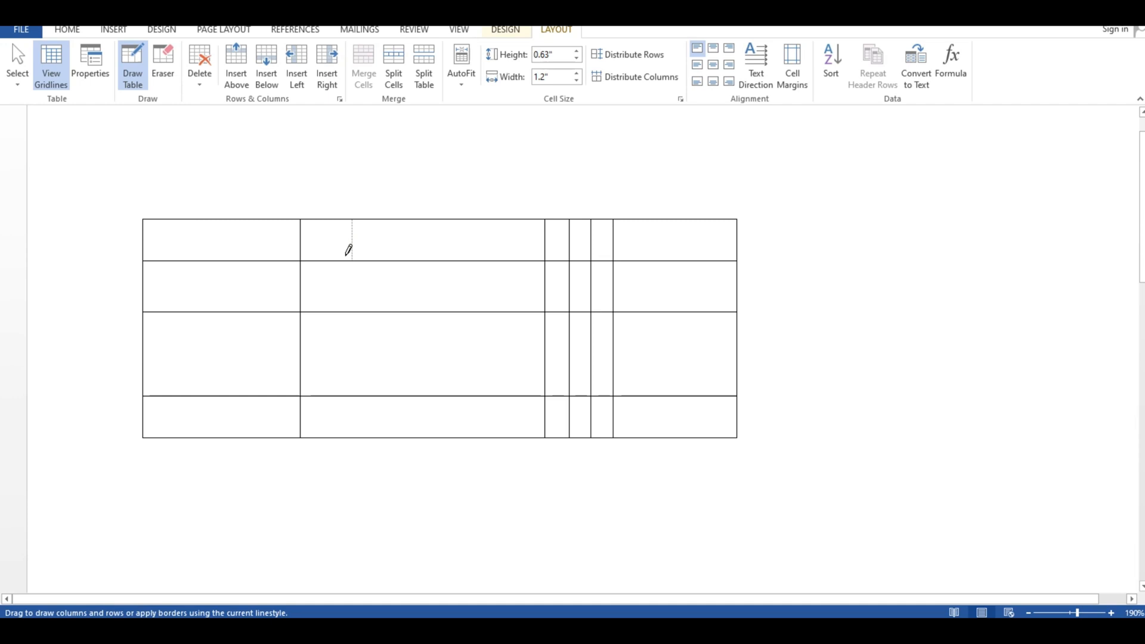
left_click_drag(349, 250, 348, 246)
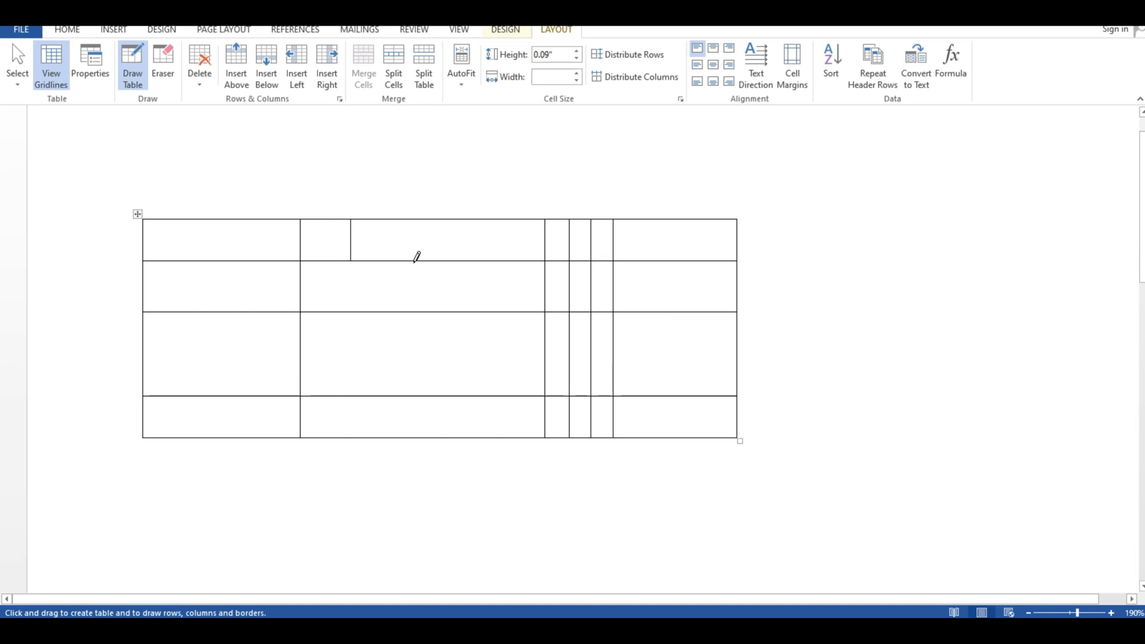
left_click_drag(417, 257, 417, 311)
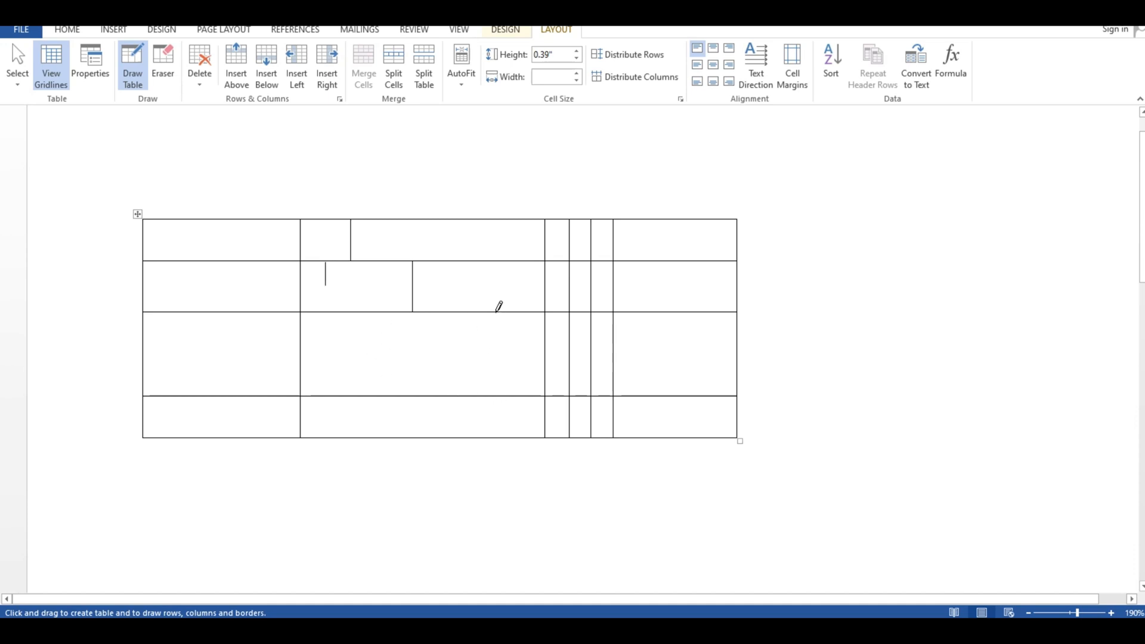
mouse_move(499, 307)
left_mouse_down()
mouse_move(496, 394)
mouse_move(516, 360)
mouse_move(543, 358)
mouse_move(547, 341)
left_mouse_up()
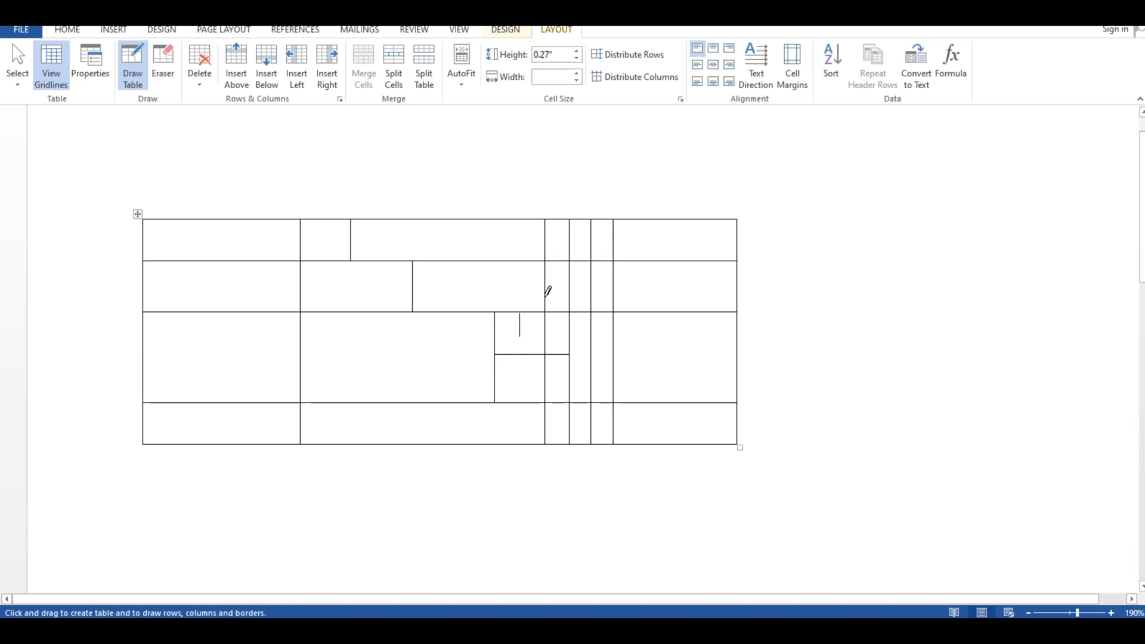
left_click_drag(414, 283, 541, 283)
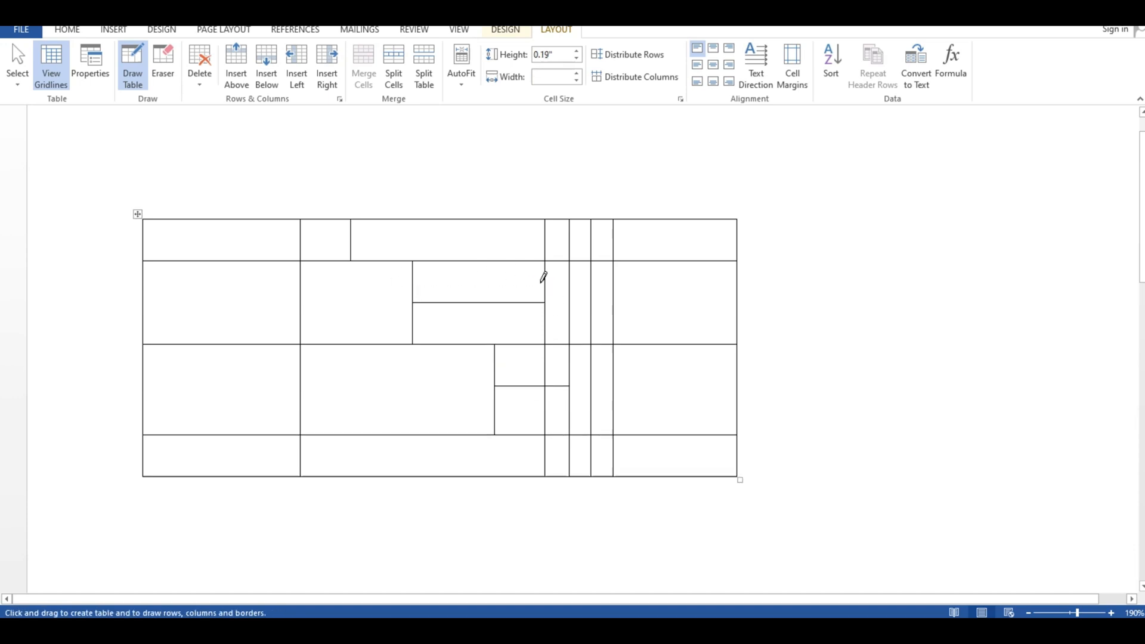
left_click_drag(356, 237, 547, 240)
left_click(838, 351)
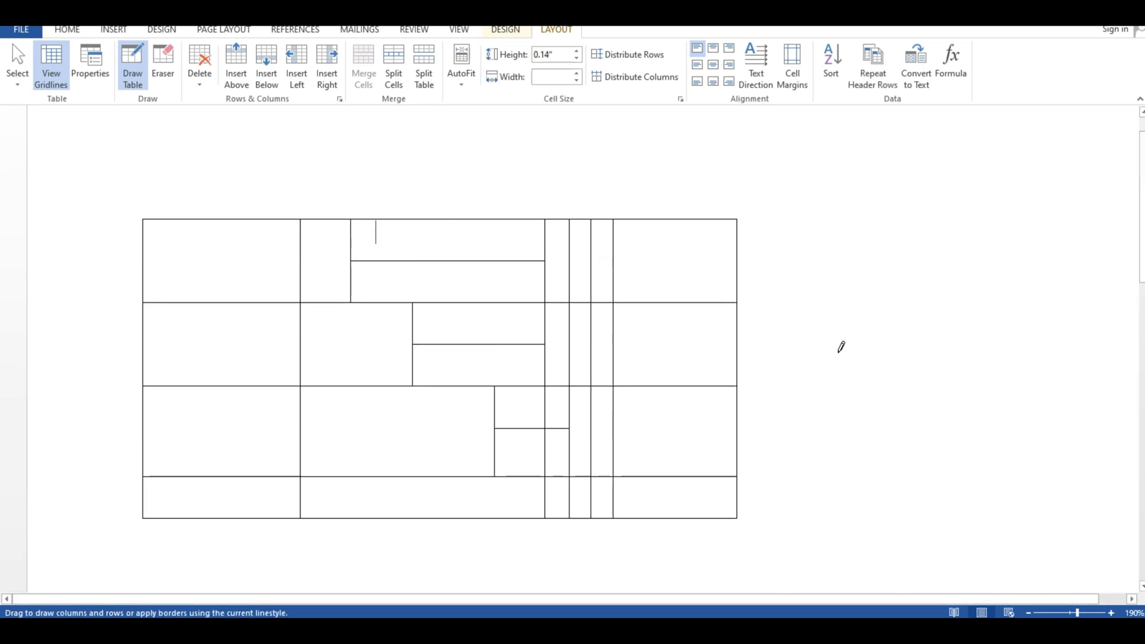
- Split the last column in two with a vertical line and halve its cells in the top three rows with horizontal lines
left_click_drag(674, 222, 675, 516)
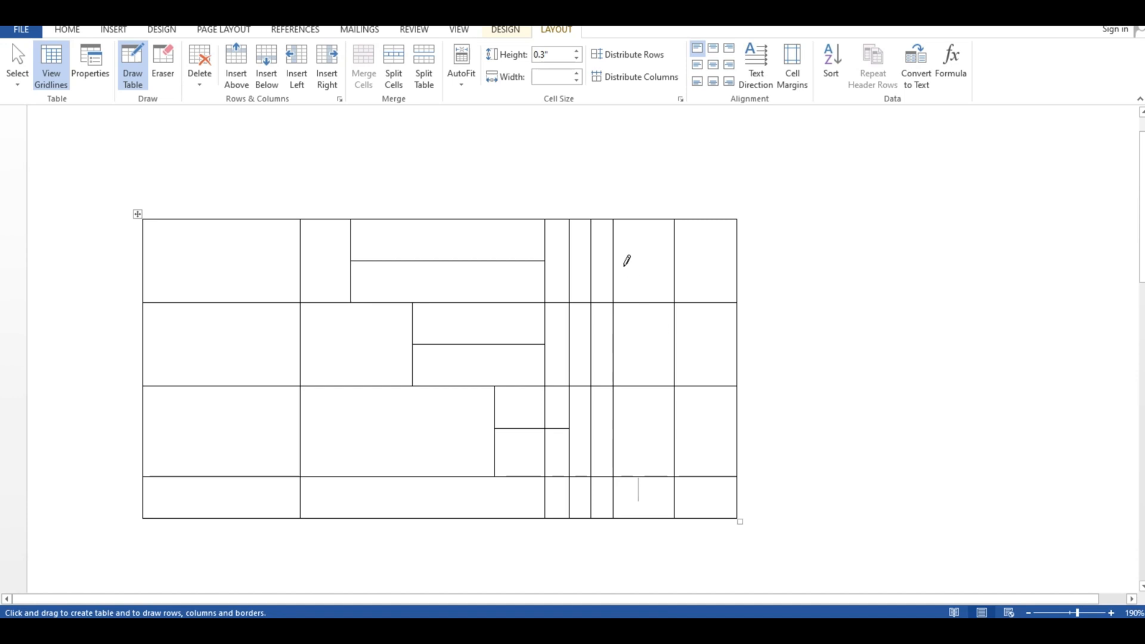
left_click_drag(615, 261, 735, 261)
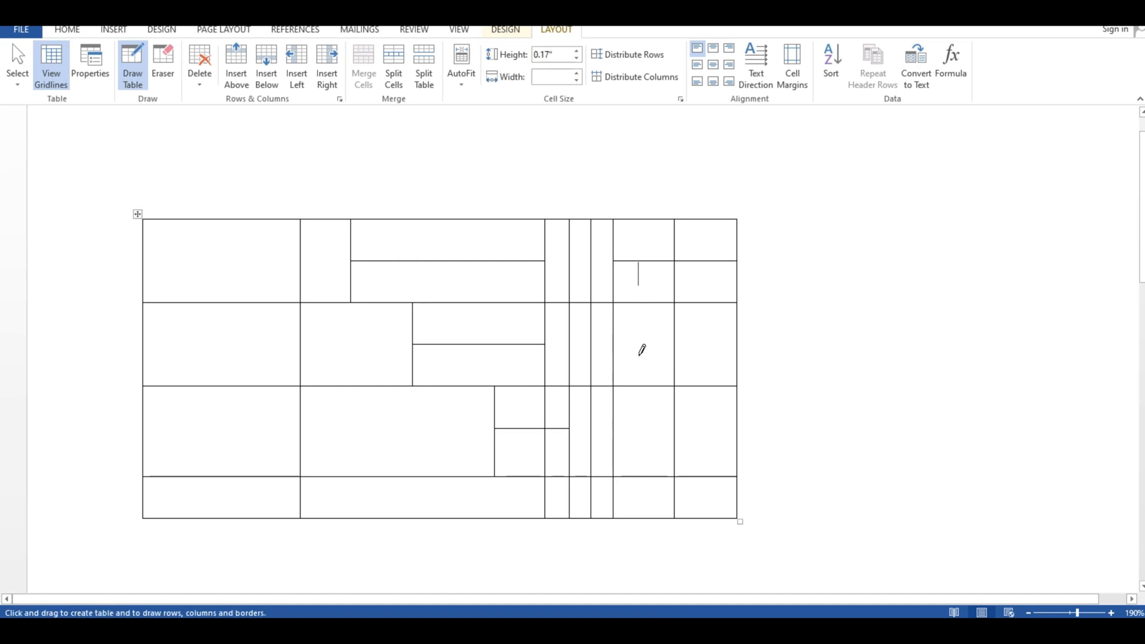
left_click_drag(616, 345, 716, 343)
left_click_drag(614, 436, 733, 436)
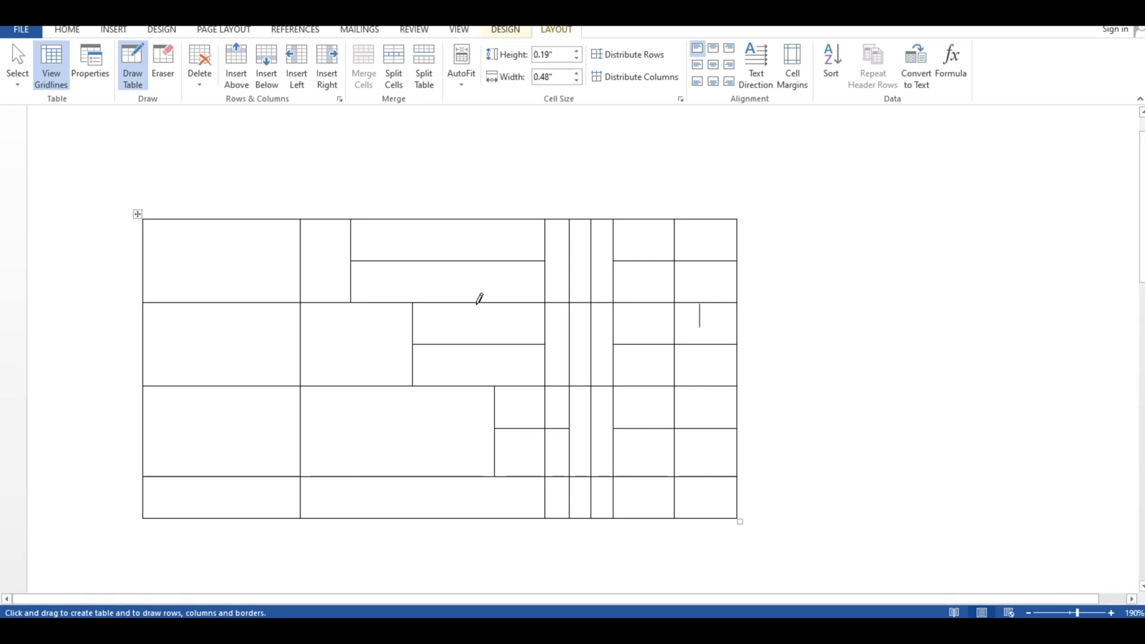
- Stop drawing and enter the sample text "ffhffhg", "gfhdf", "Fhhdfng" and "fbfnf" in four cells of the table's top row
left_click(142, 67)
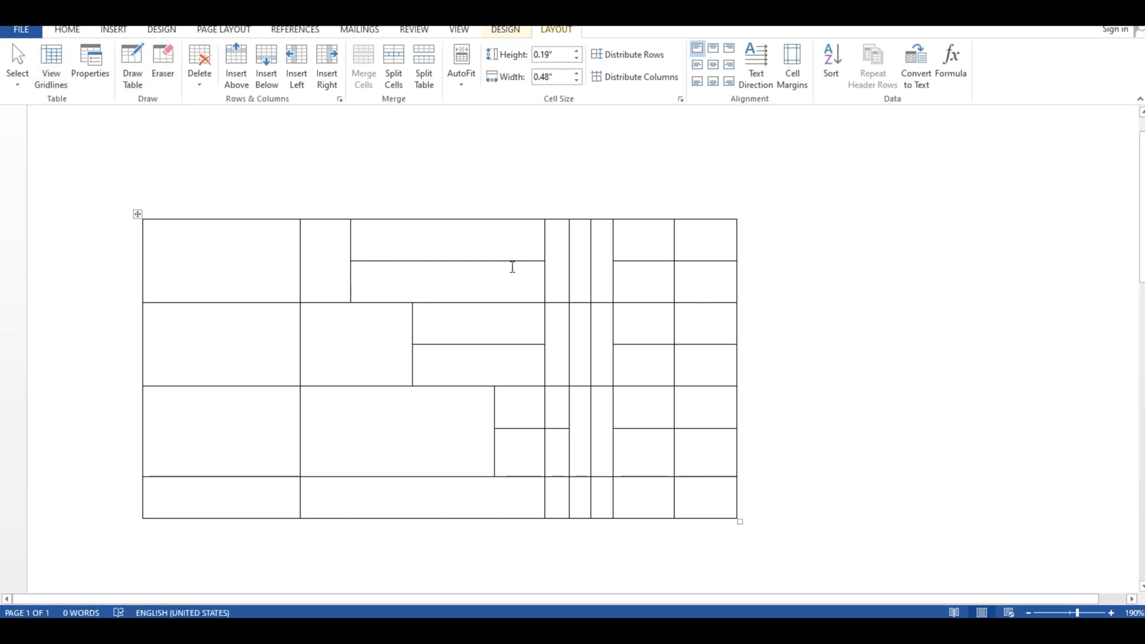
left_click(447, 238)
type("ffhffhg")
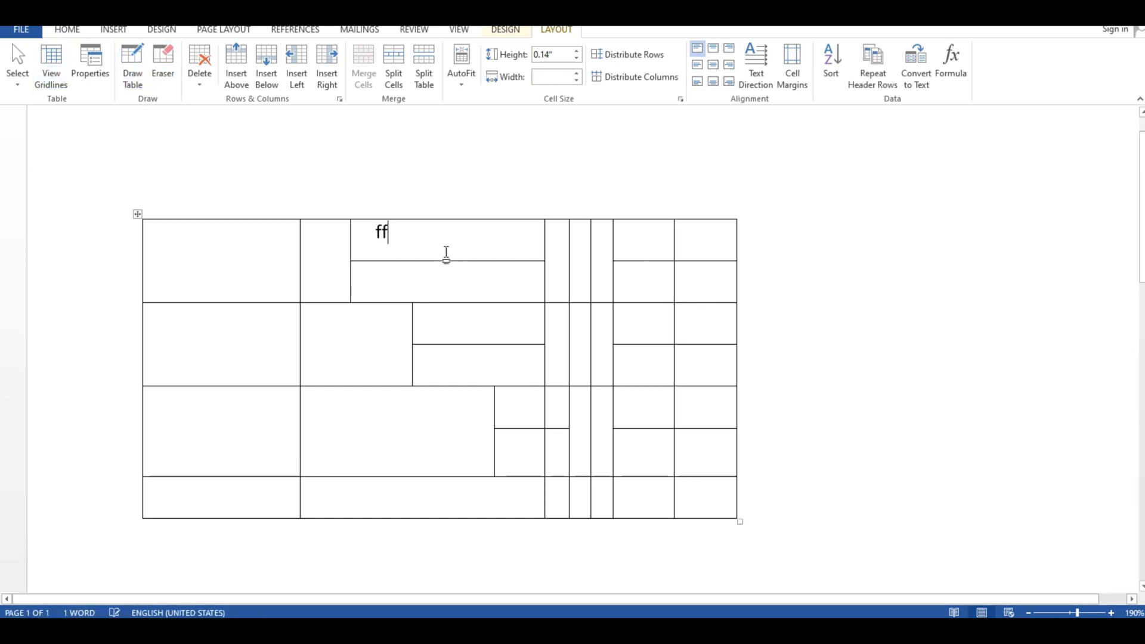
left_click(455, 296)
type("gfhdf")
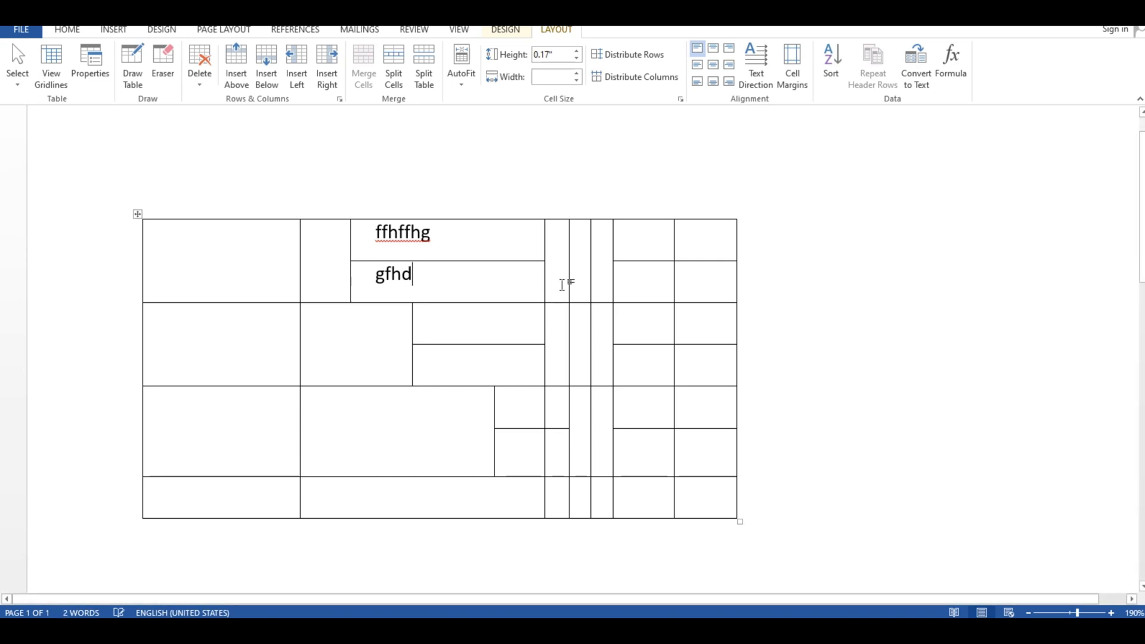
left_click(560, 257)
type("fhhdfng")
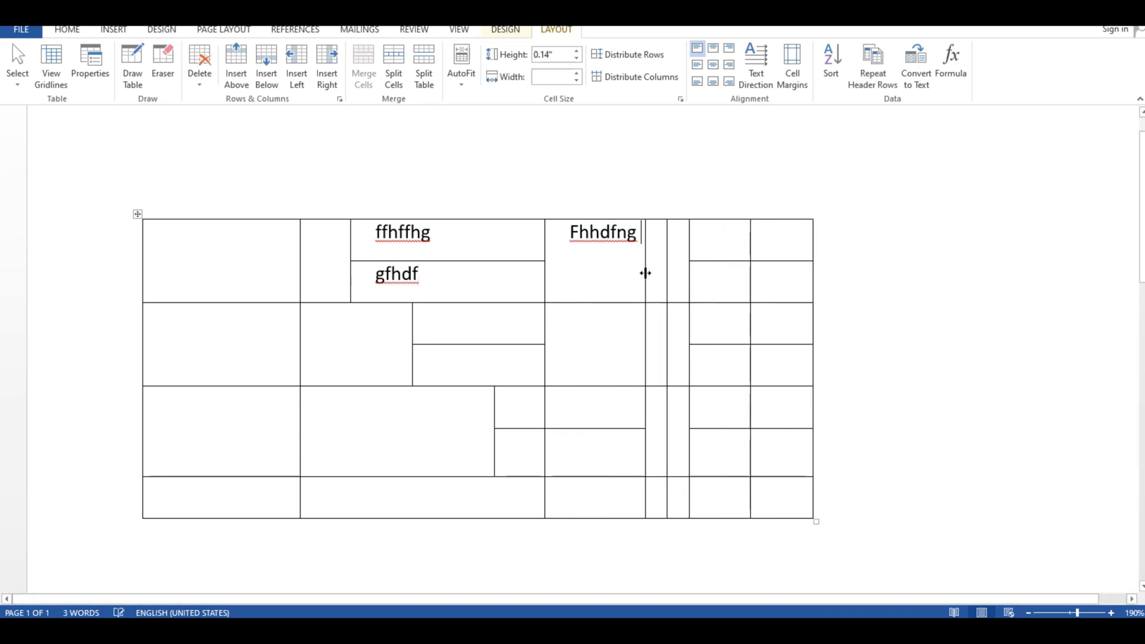
left_click(660, 276)
type("fbfnf")
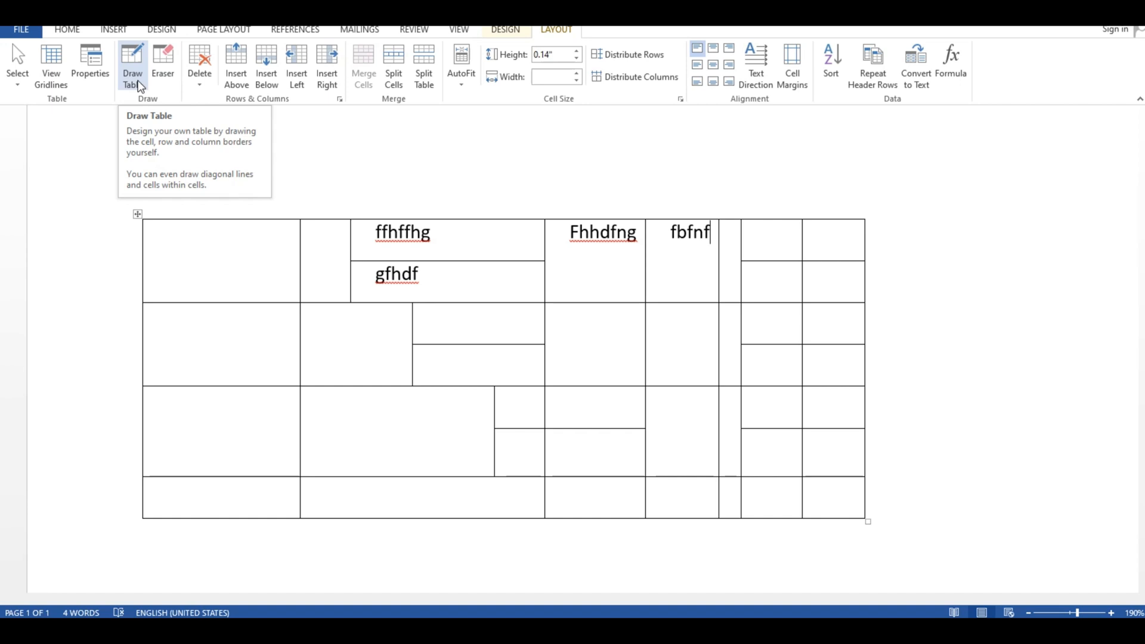
left_click(139, 87)
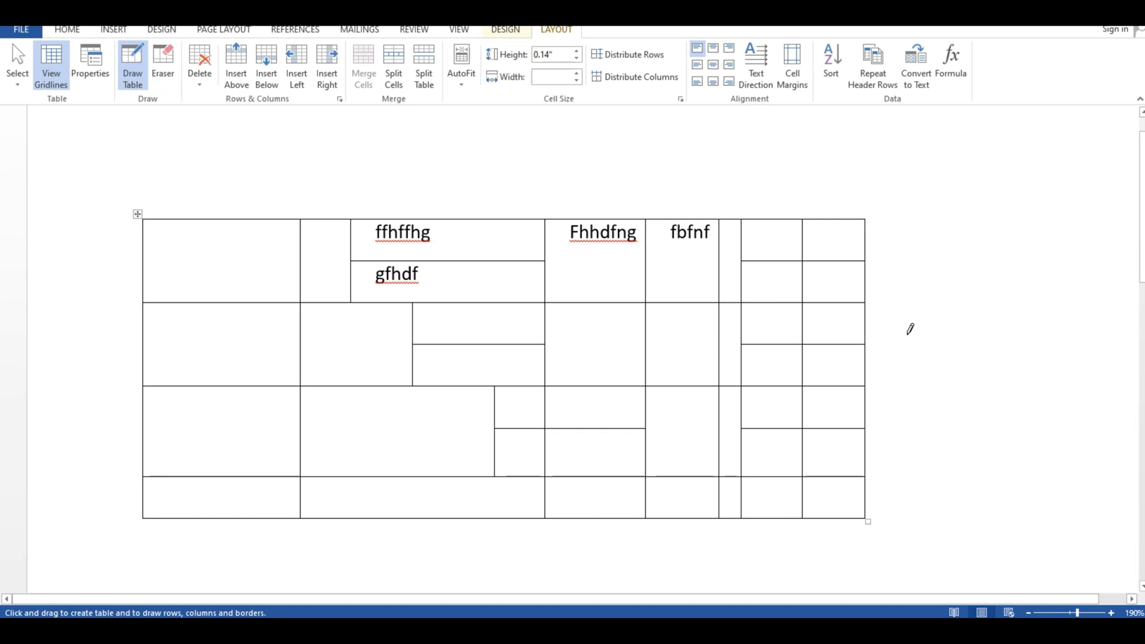
left_click(137, 80)
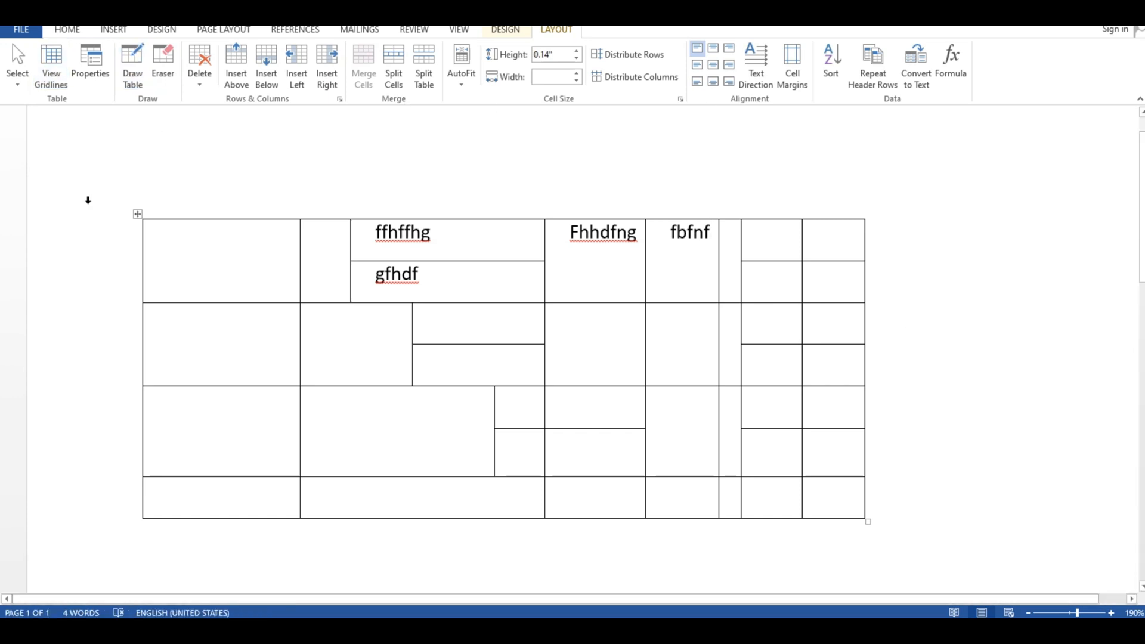
- Delete the entire hand-drawn table from the page
left_click(138, 214)
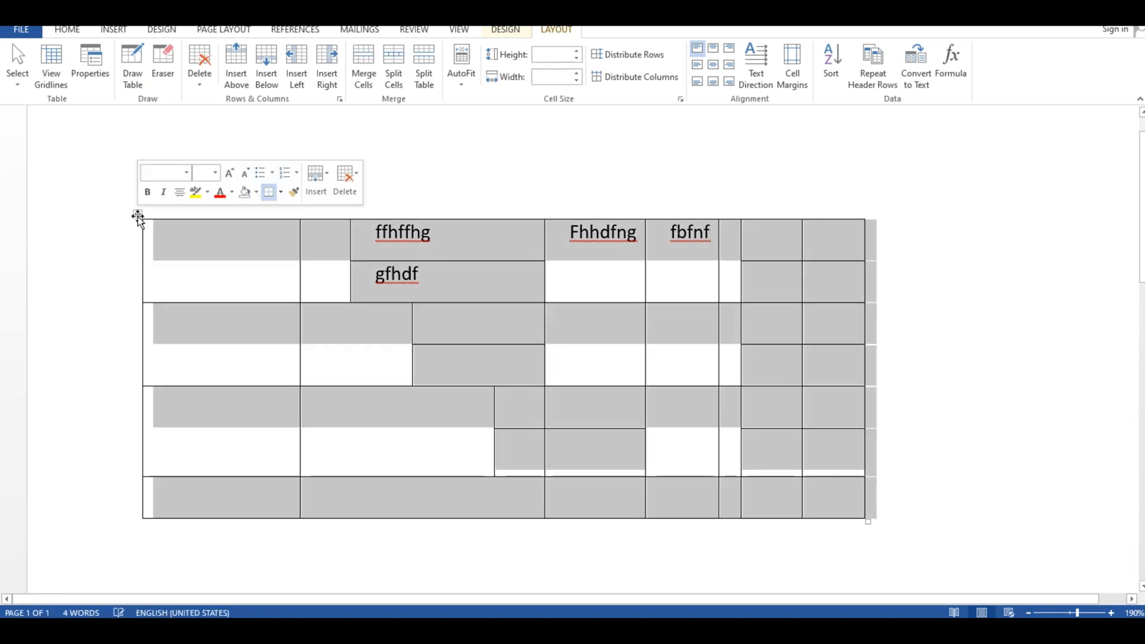
left_click(342, 189)
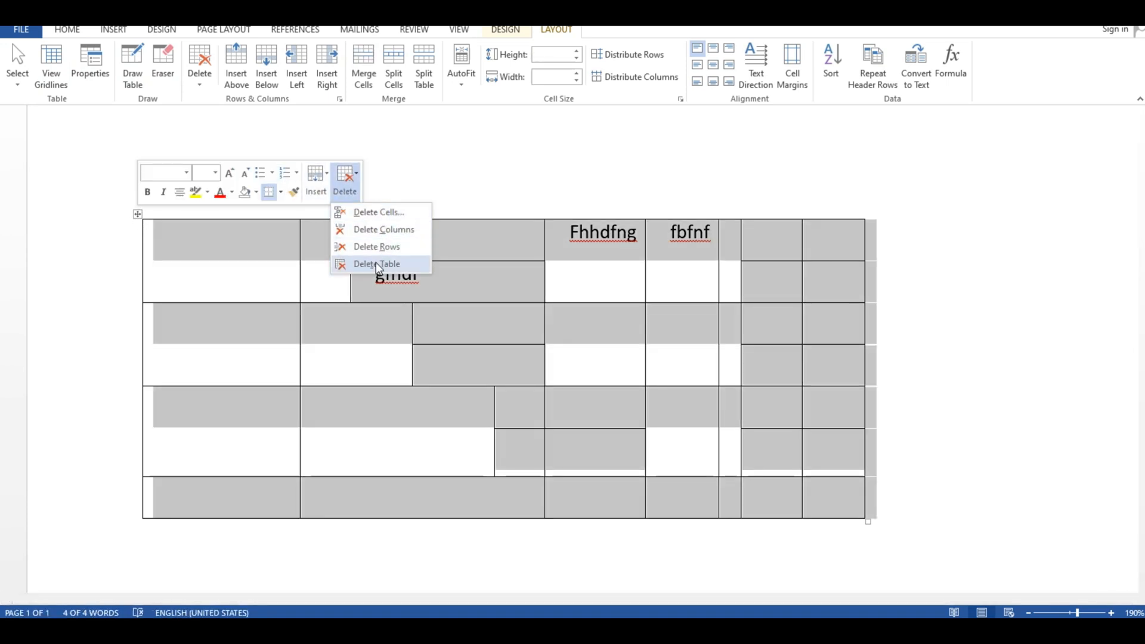
left_click(358, 263)
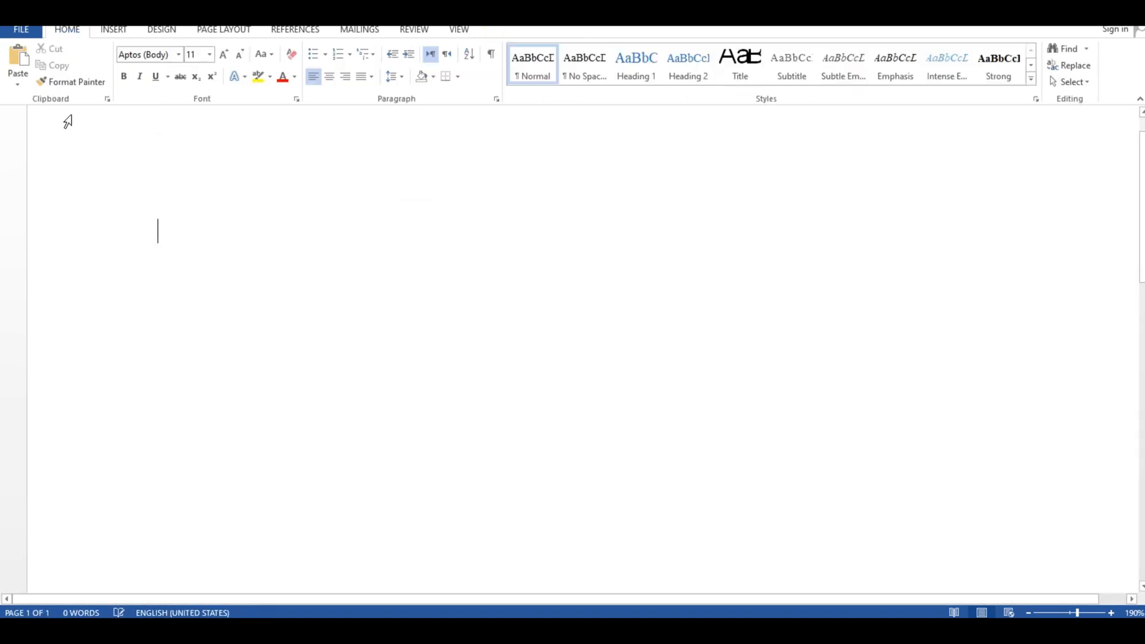
- Enter a line of three sample personal names at the start of the empty document
left_click(114, 29)
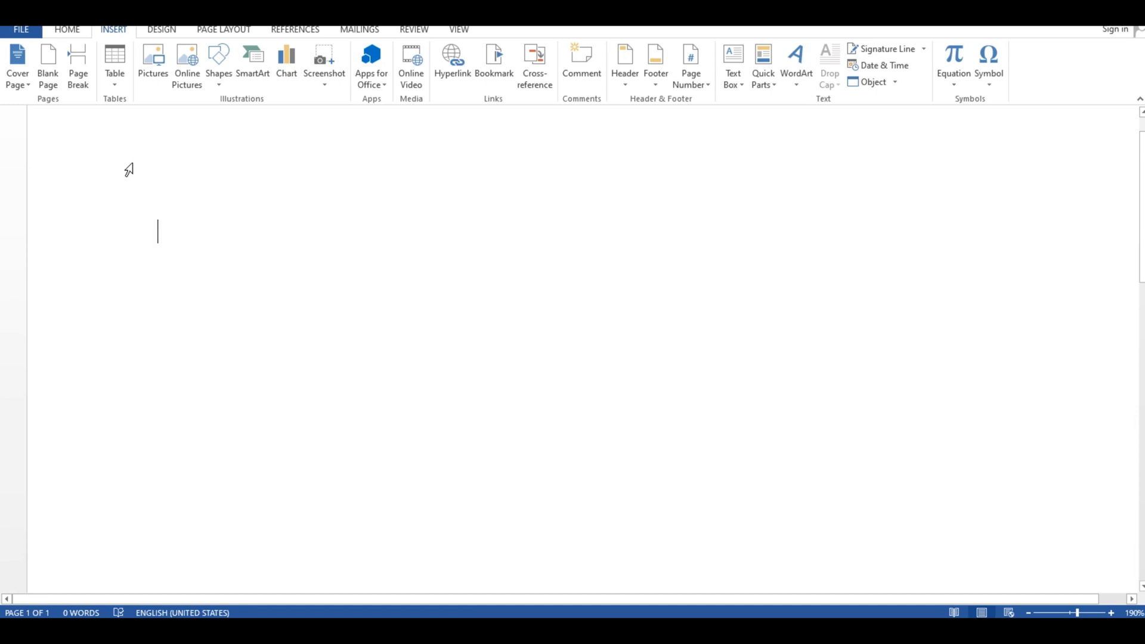
type("ahmed ")
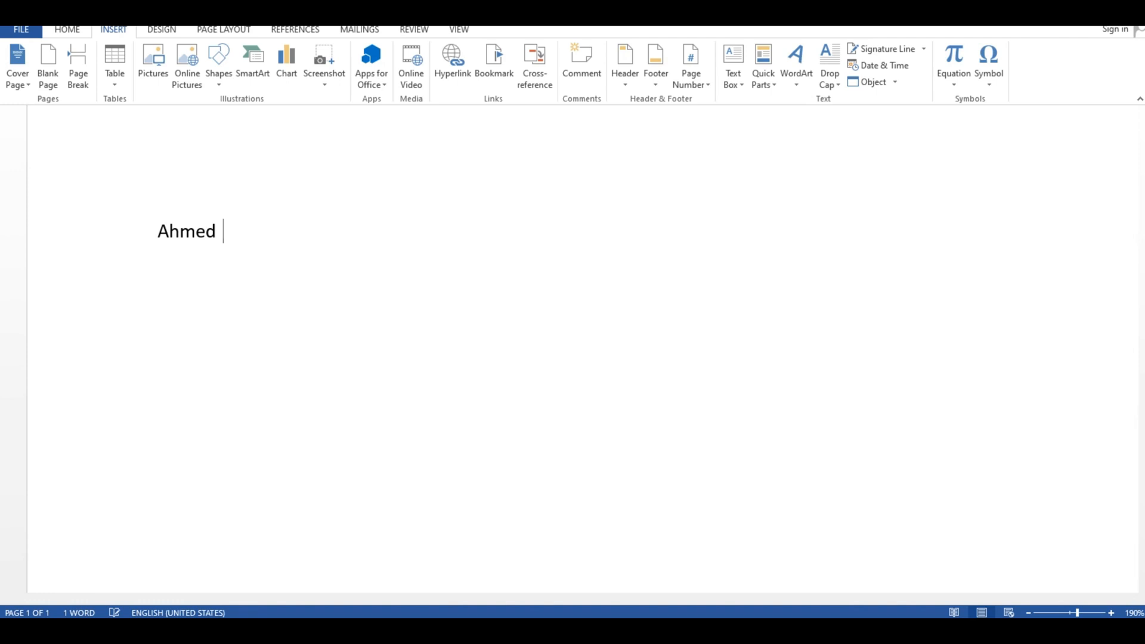
type("asami")
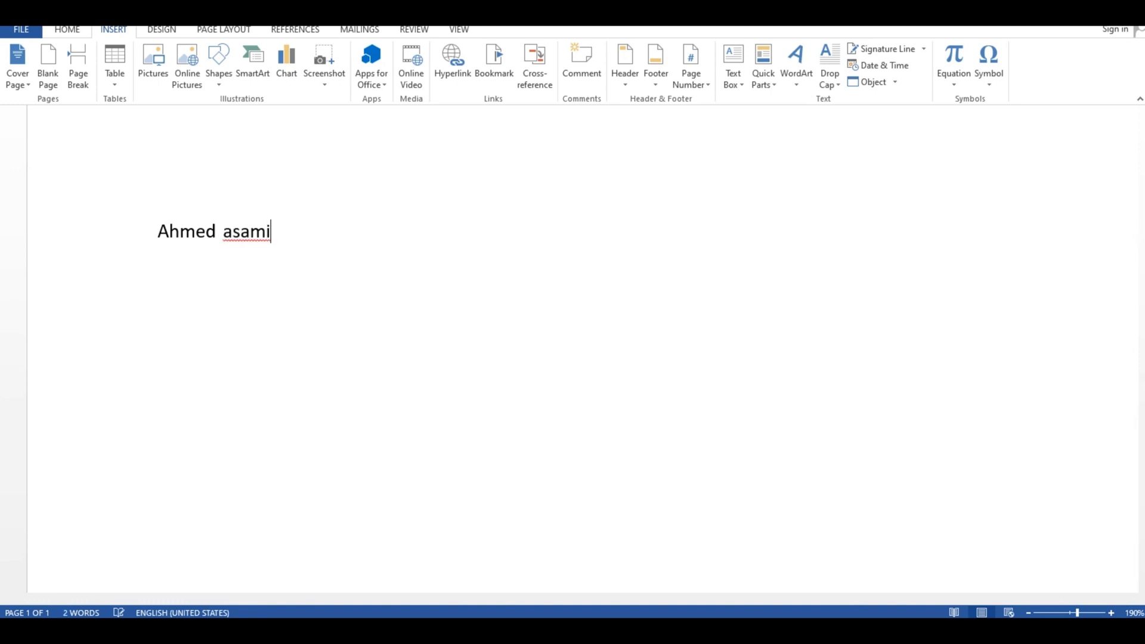
key("BackSpace")
key("Right")
key("Right")
type("Mateen")
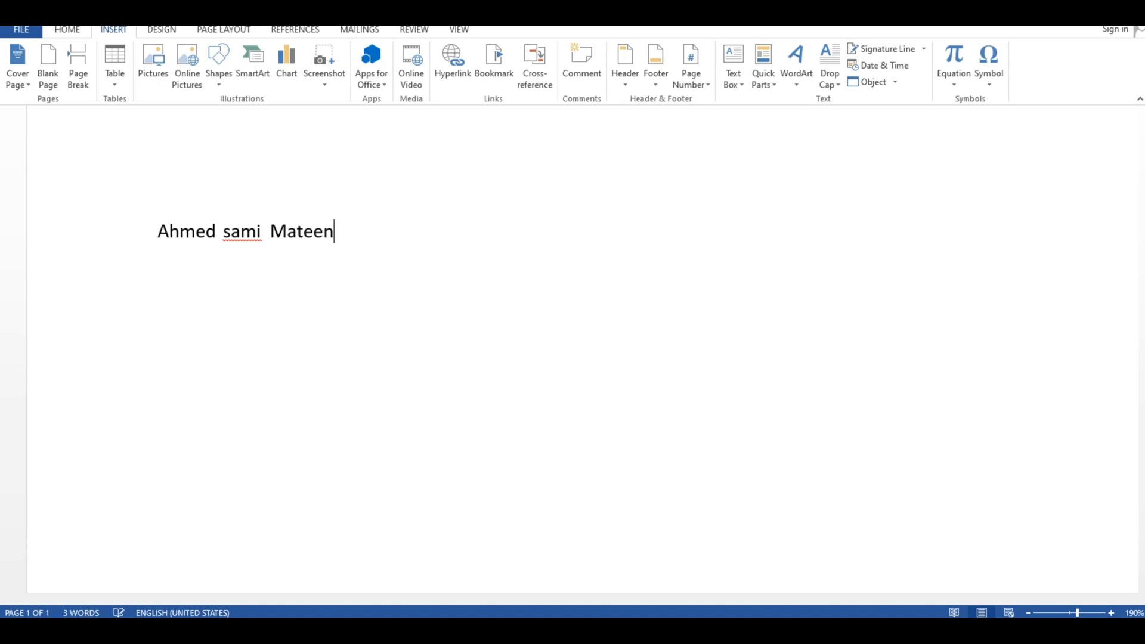
- Correct the second name to its capitalised spelling suggestion and add the third name to the dictionary
right_click(257, 241)
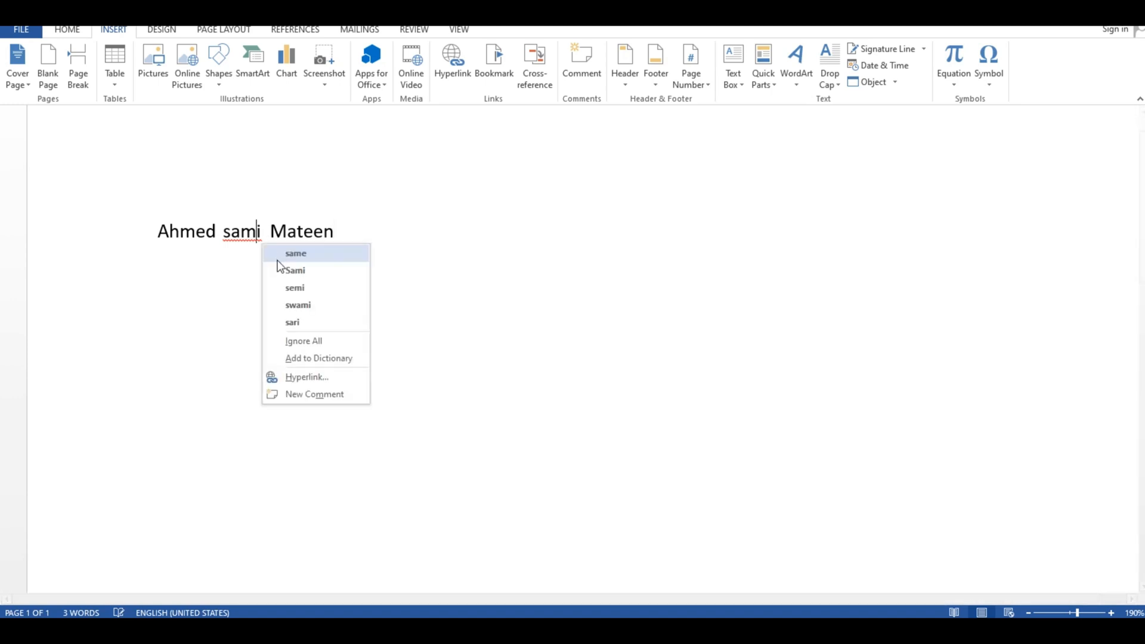
left_click(301, 267)
right_click(332, 231)
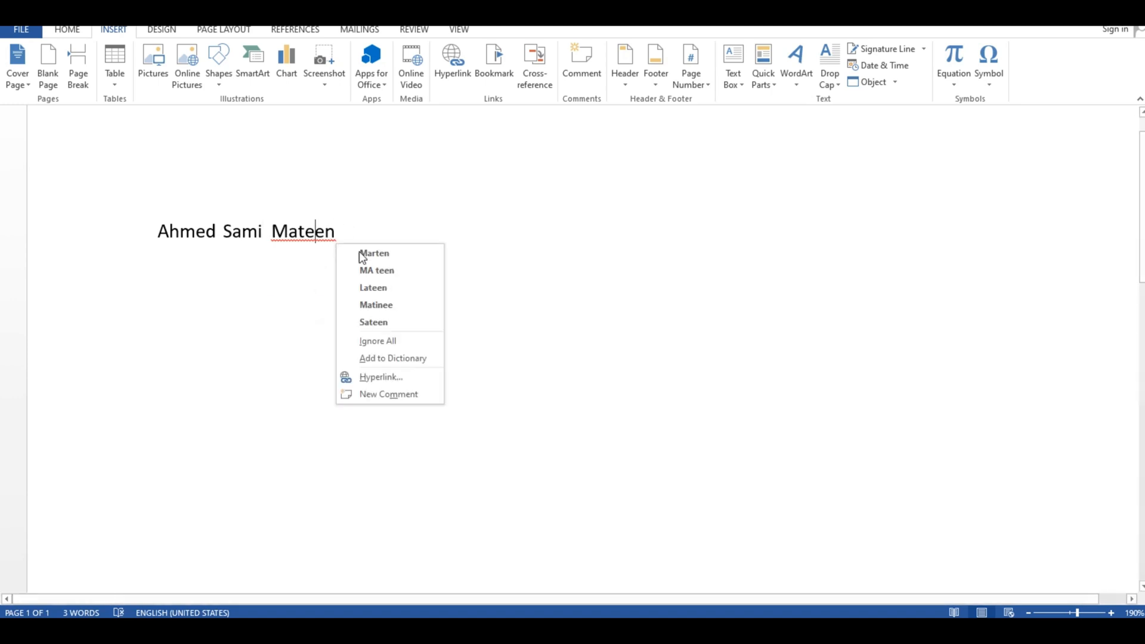
left_click(424, 358)
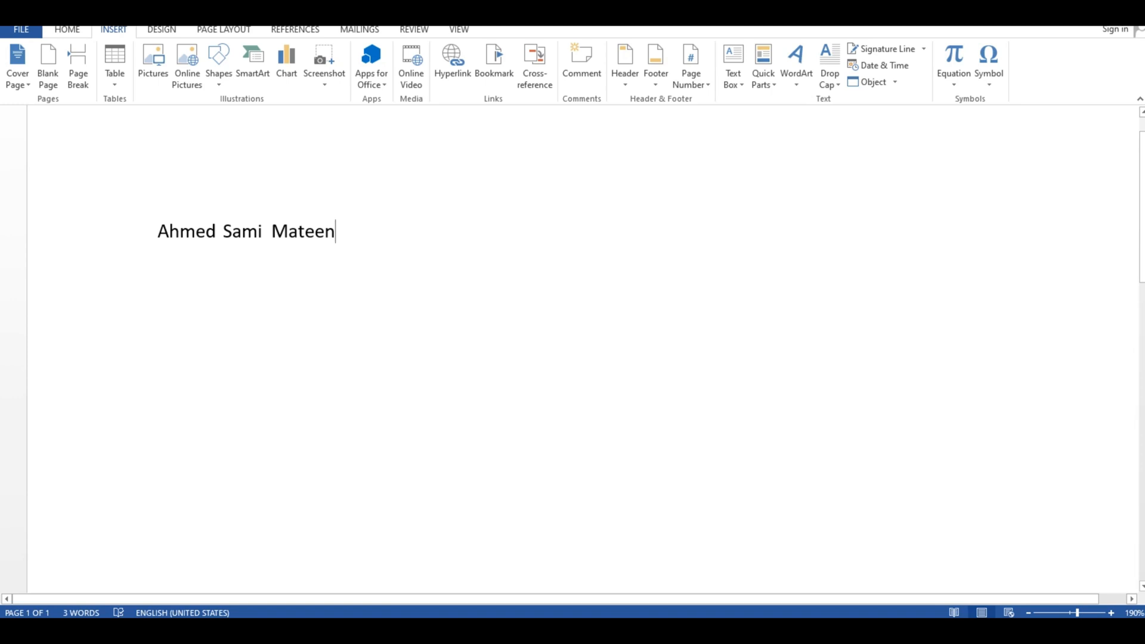
- Copy the line of names and paste it three times below to make four identical lines
key("Return")
left_click(159, 232)
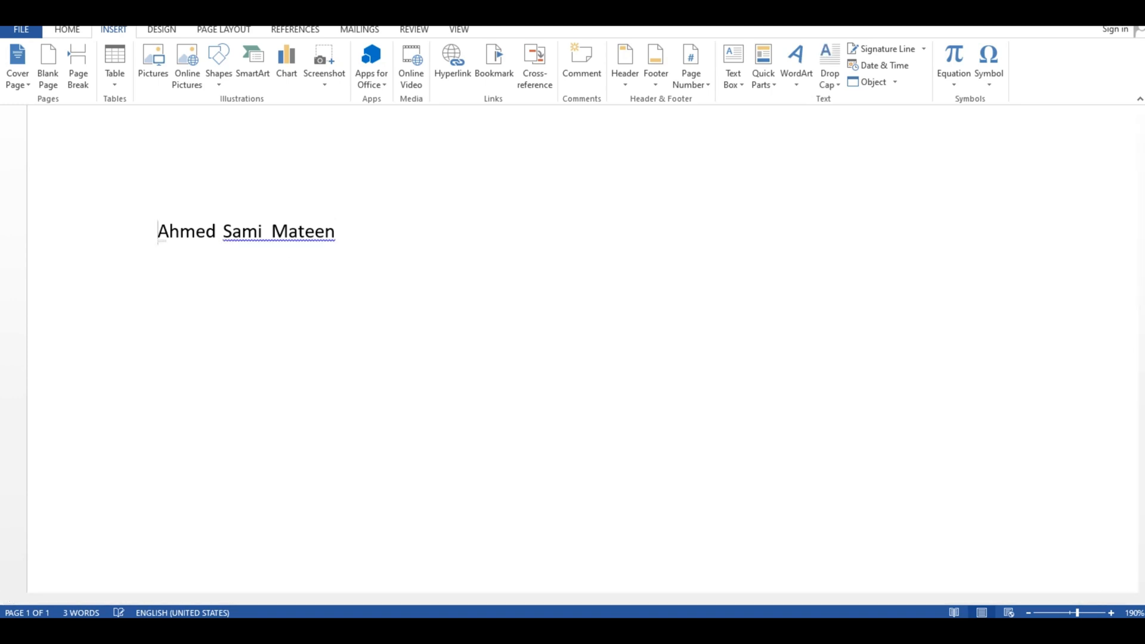
left_click_drag(159, 231, 346, 238)
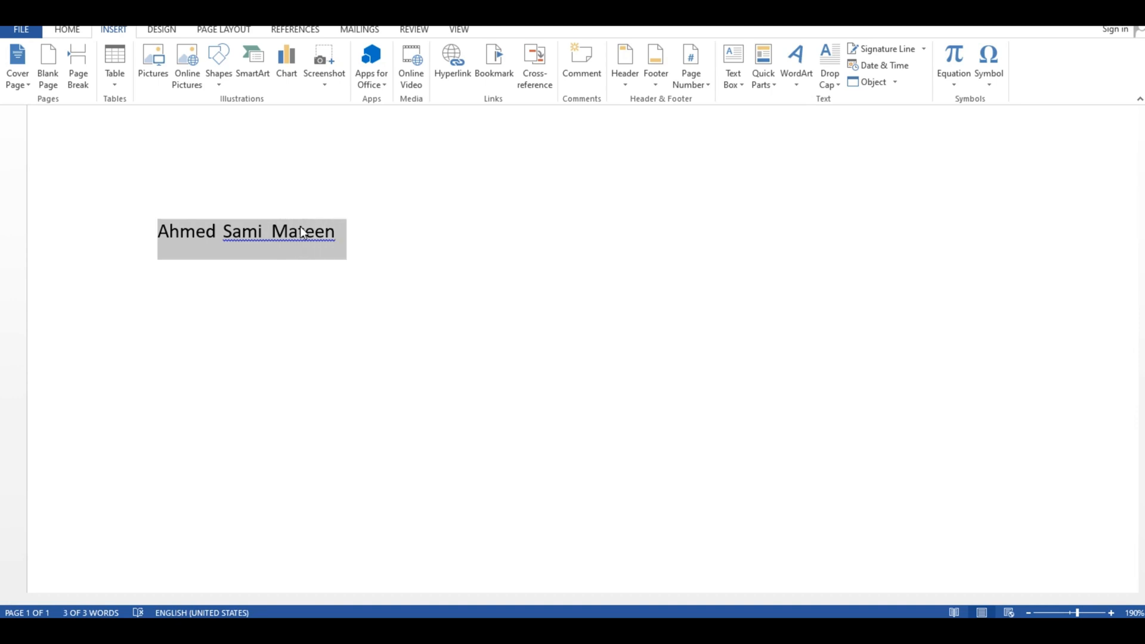
key("ctrl+c")
key("Right")
key("ctrl+v")
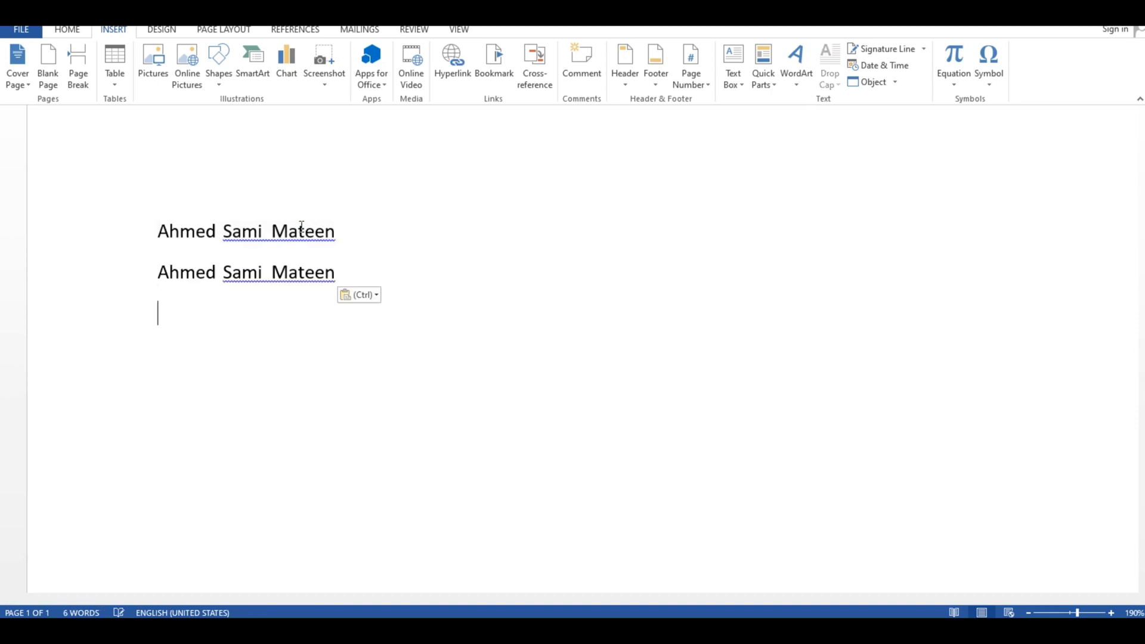
key("ctrl+v")
key("ctrl+v")
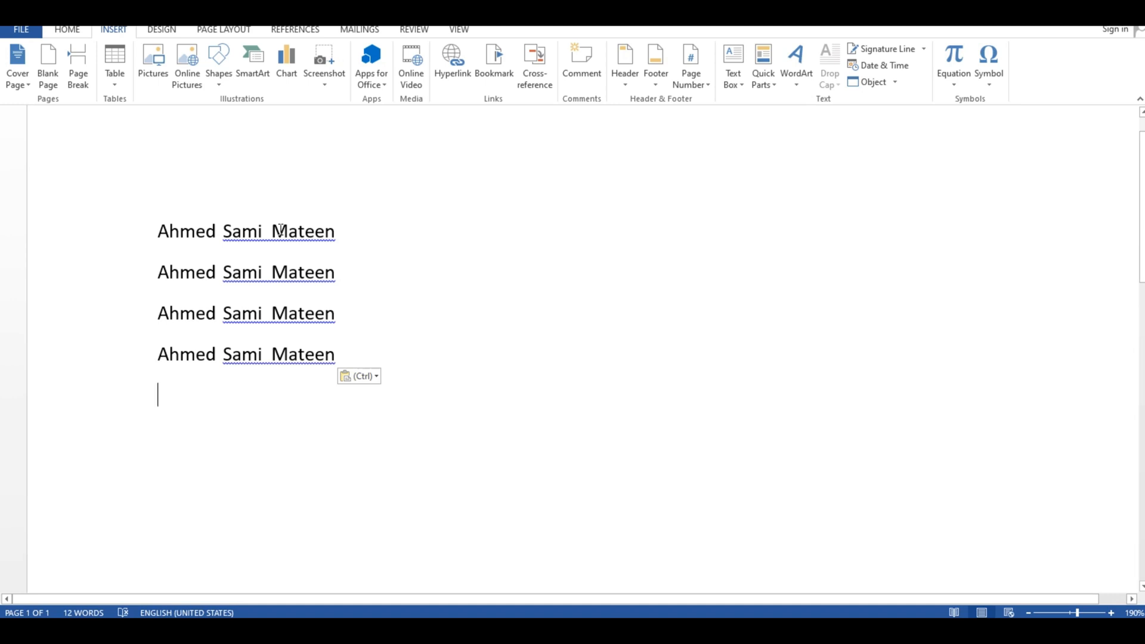
left_click(68, 30)
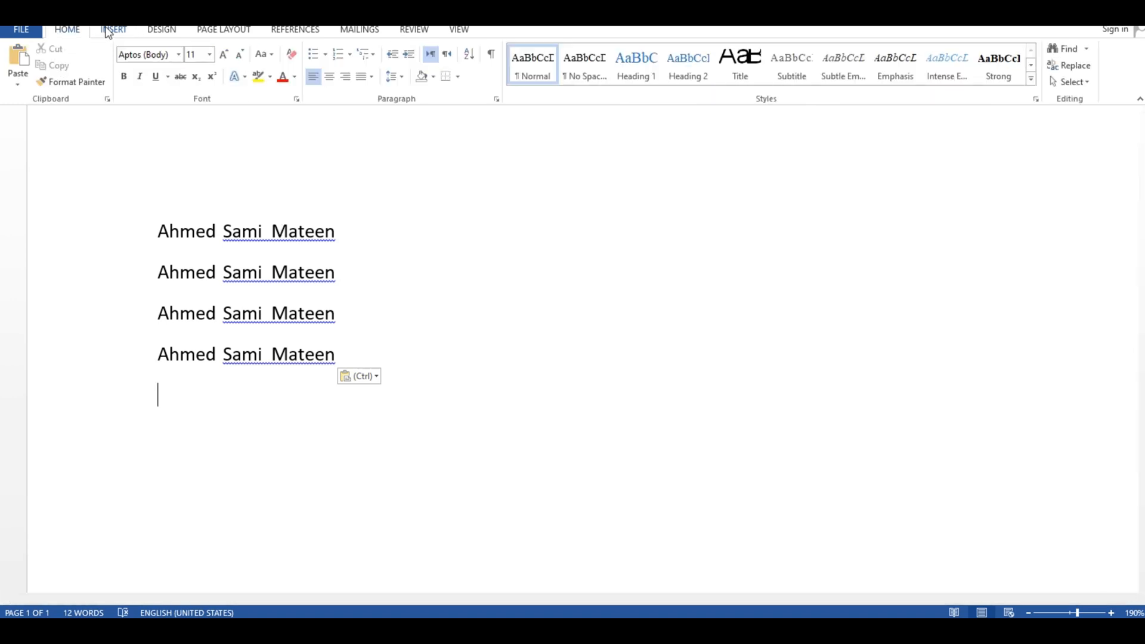
left_click(108, 31)
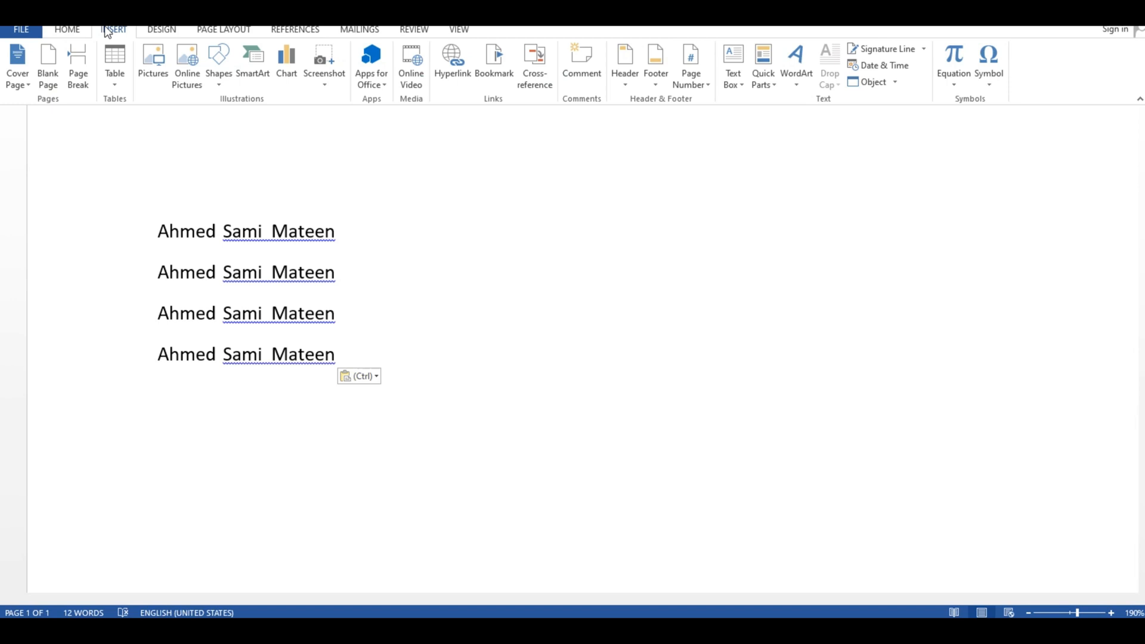
left_click(123, 87)
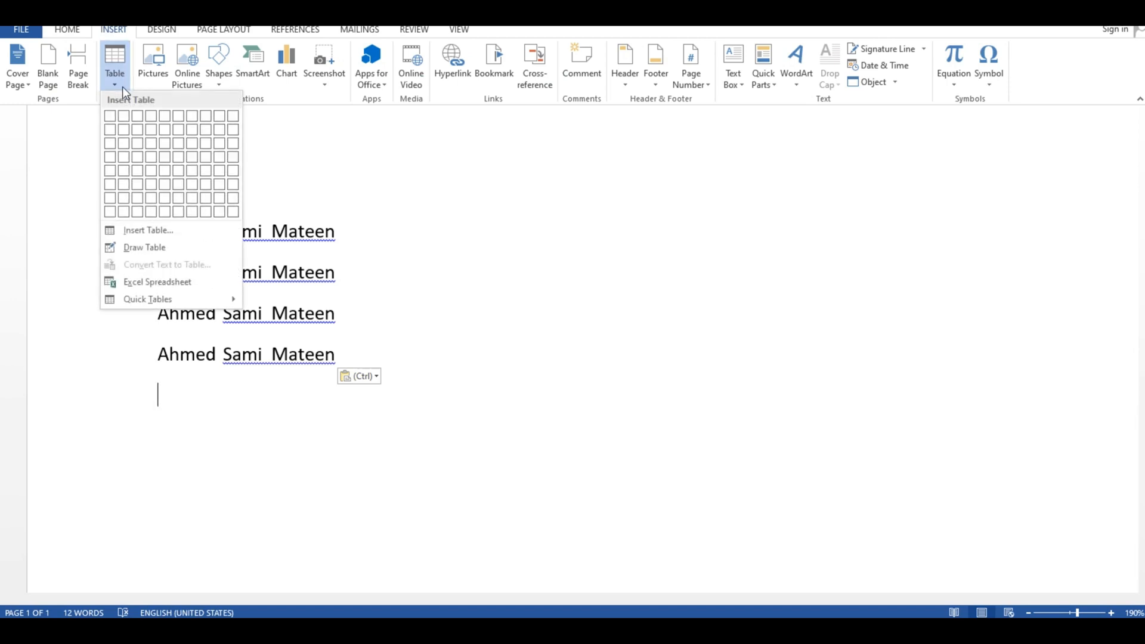
left_click(119, 246)
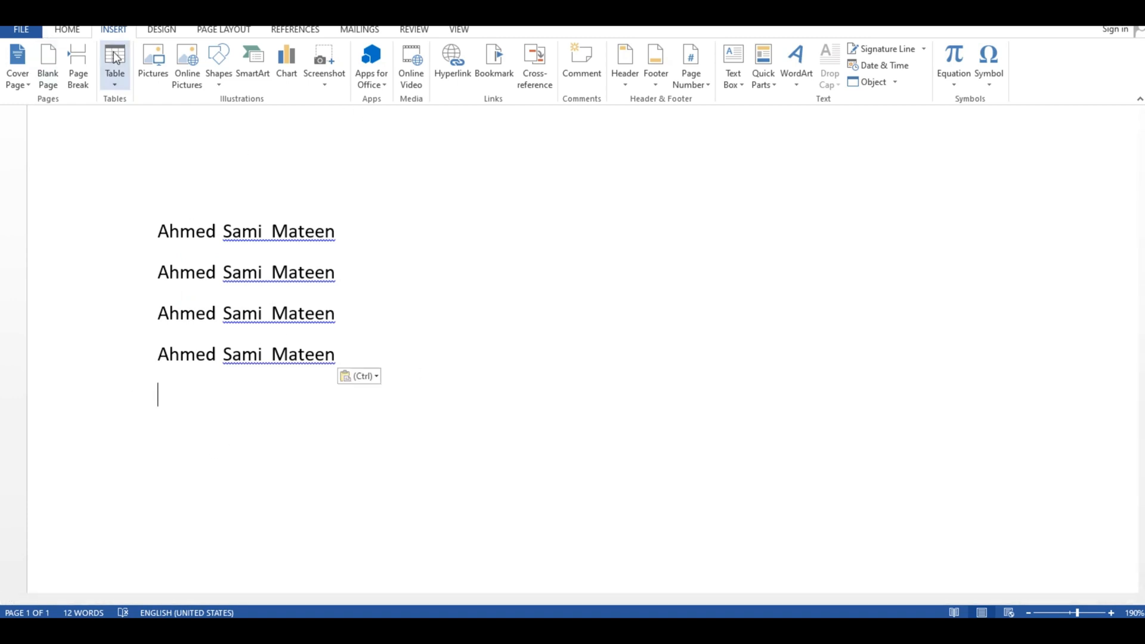
left_click(115, 74)
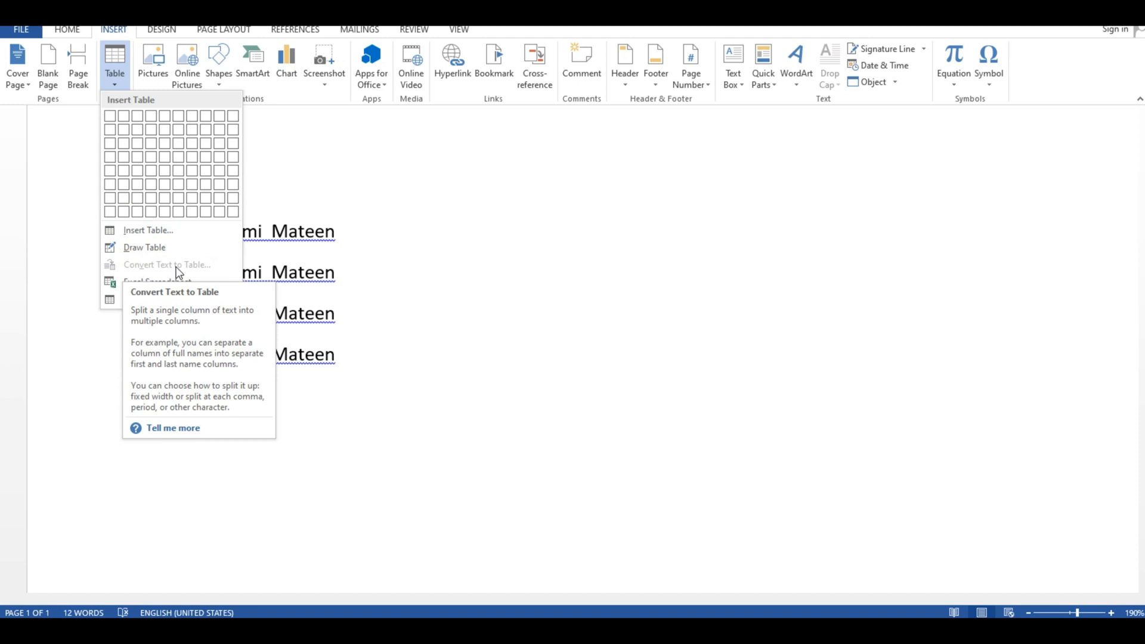
left_click(360, 381)
- Convert the four lines of names into a table with 3 columns
left_click_drag(158, 390, 169, 228)
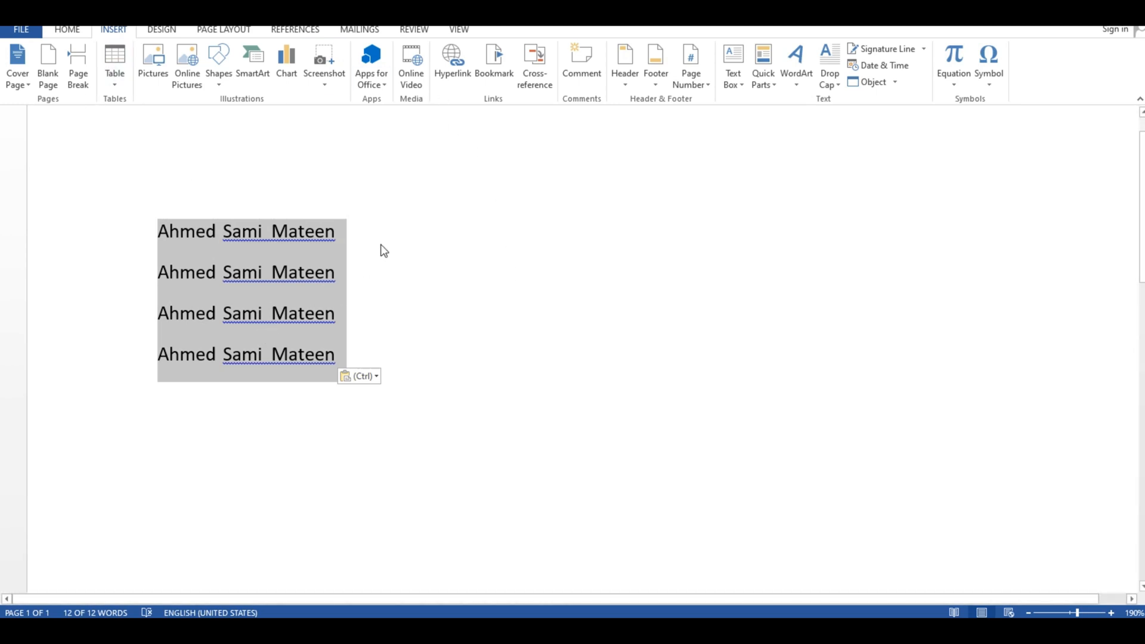
left_click(117, 83)
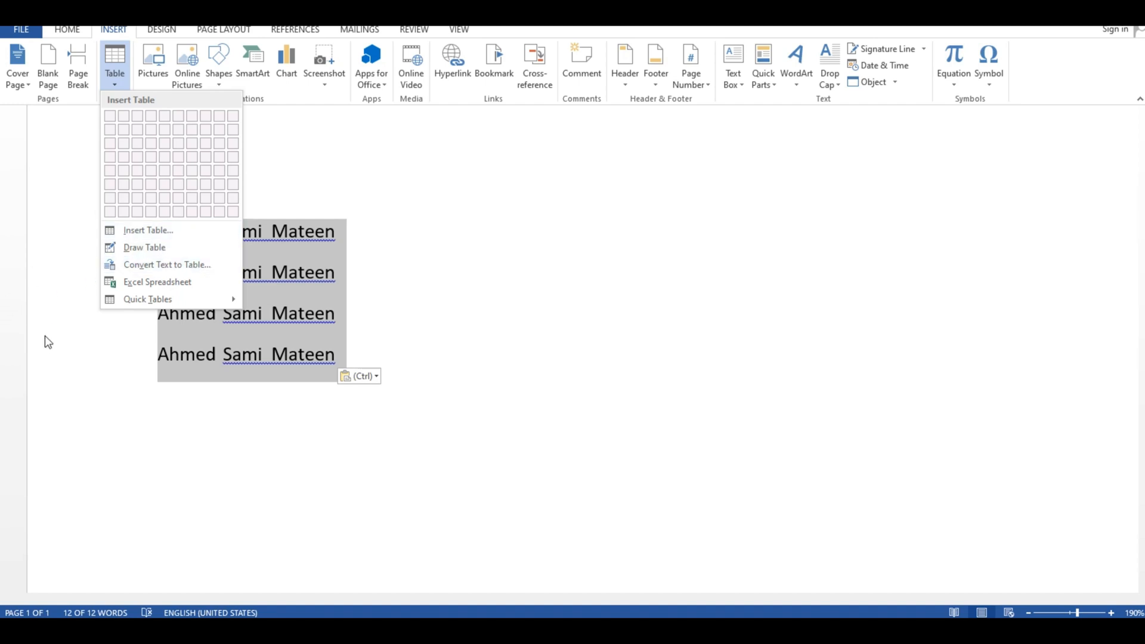
left_click(121, 266)
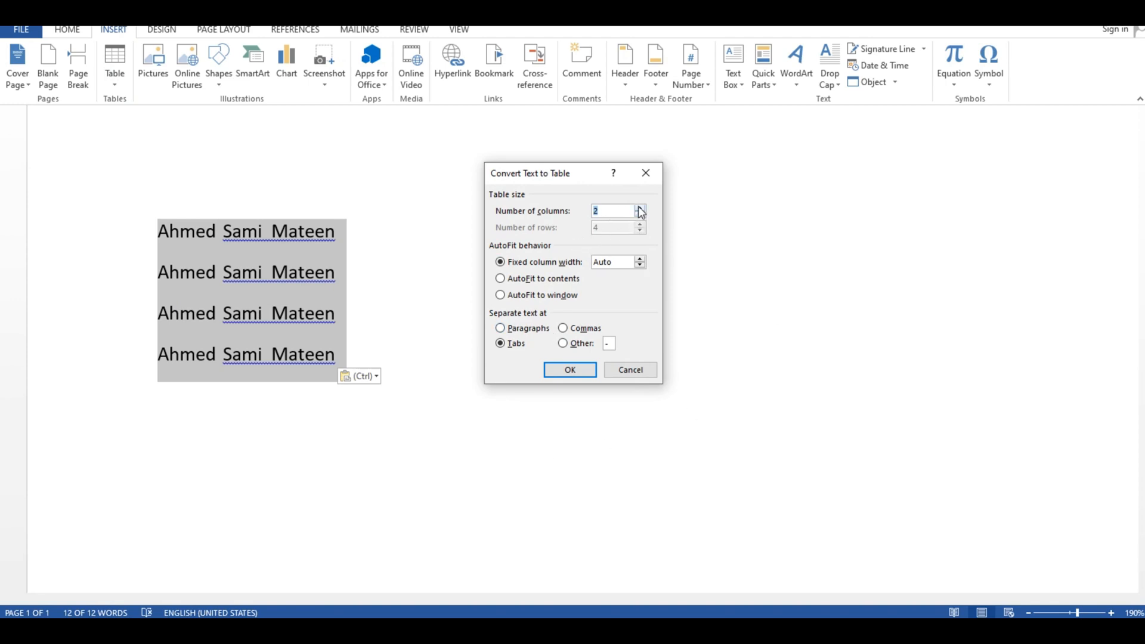
key("BackSpace")
type("3")
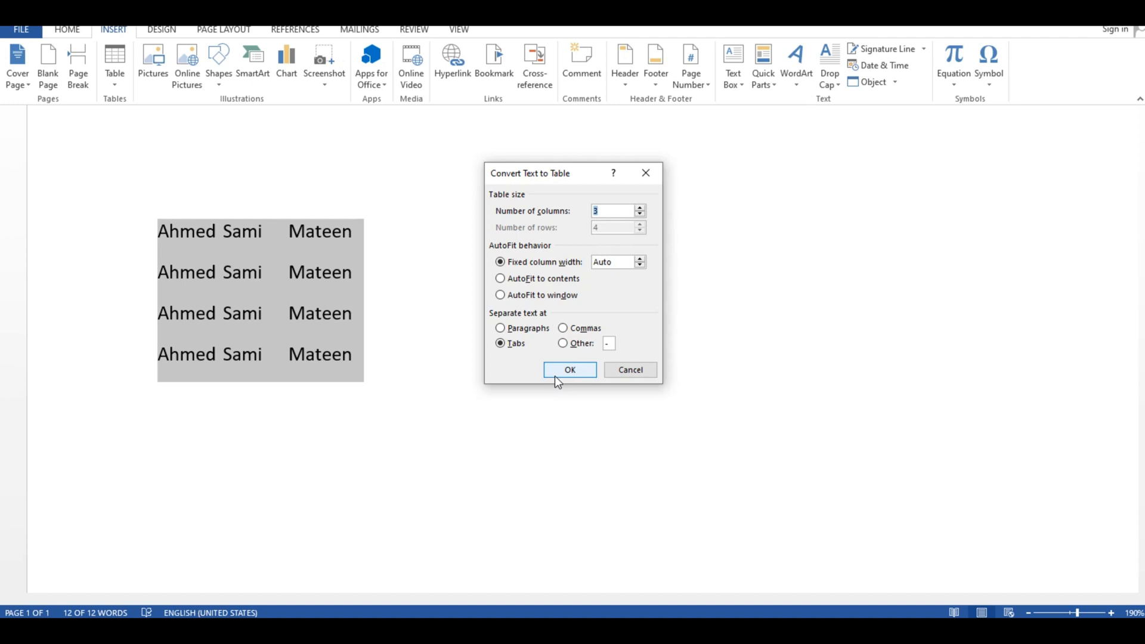
left_click(554, 371)
left_click(381, 365)
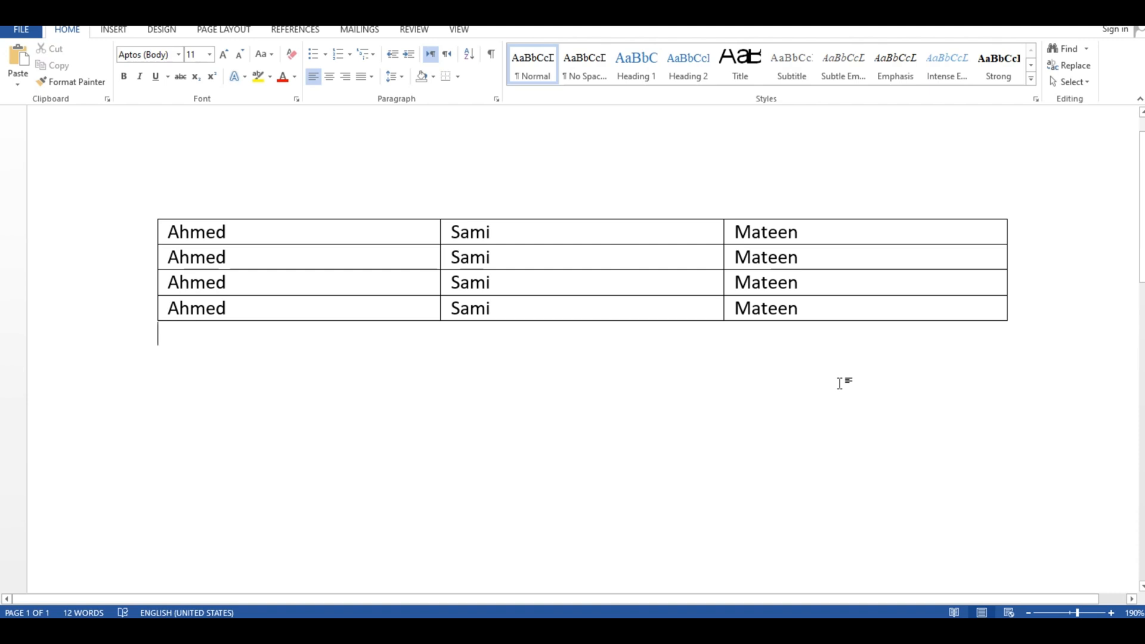
- Select the entire table converted from the names
mouse_move(155, 216)
left_click(113, 29)
left_click(116, 82)
left_click(236, 428)
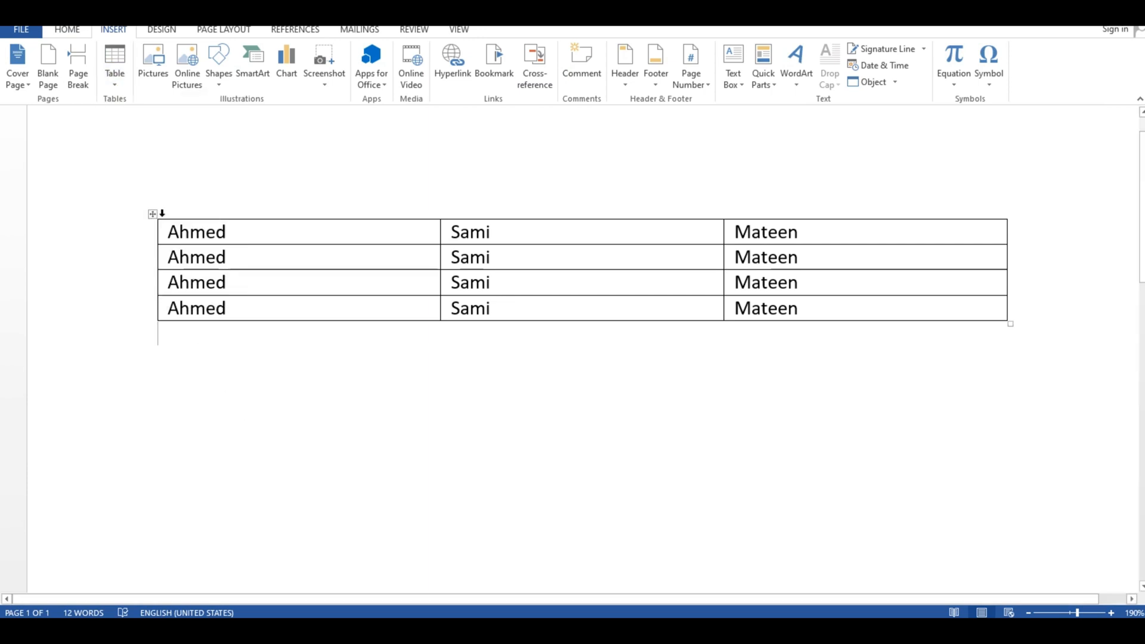
left_click(153, 217)
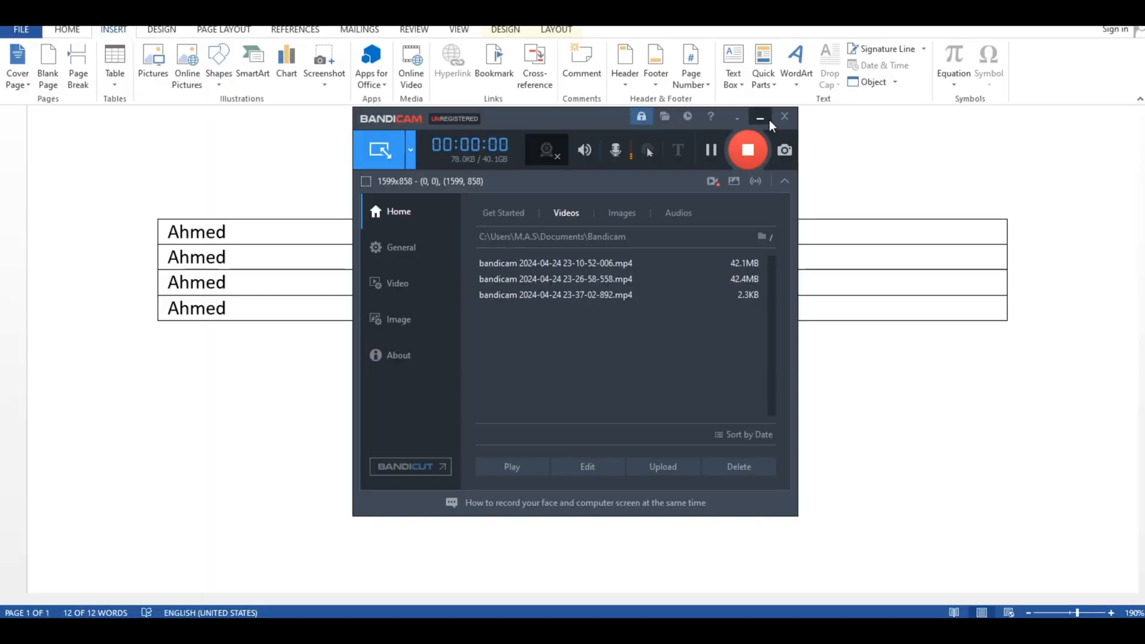
left_click(769, 120)
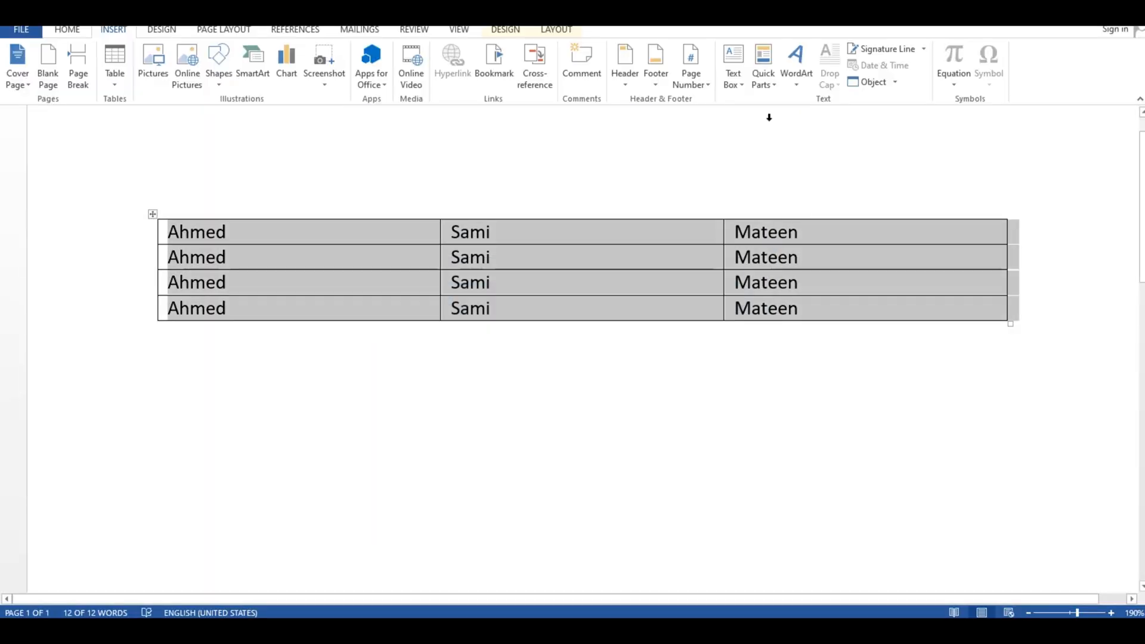